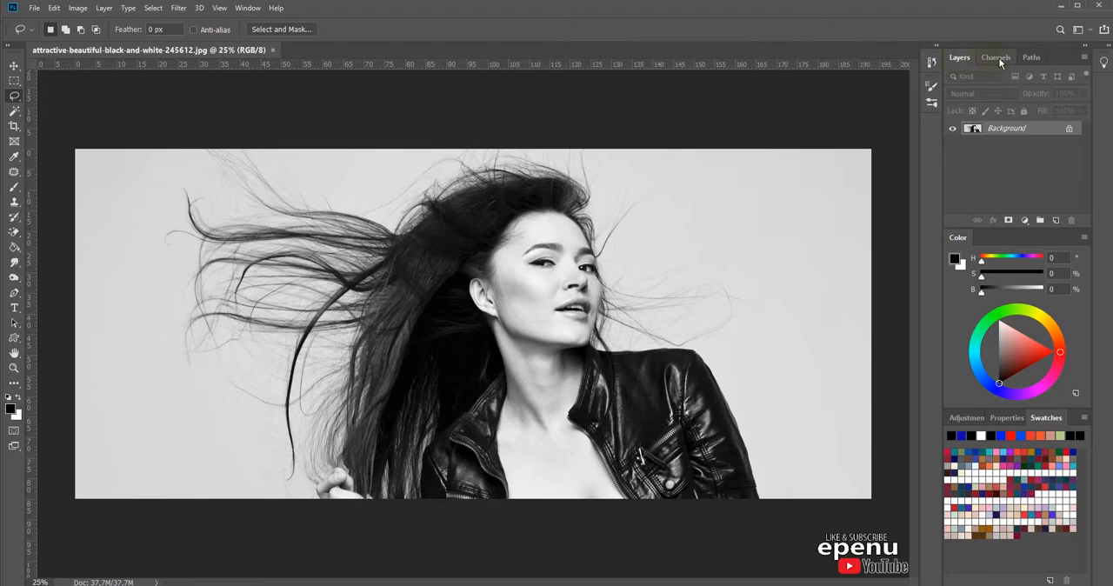
Step: Compare the Red, Green and Blue channels individually and duplicate the Blue channel
click(996, 57)
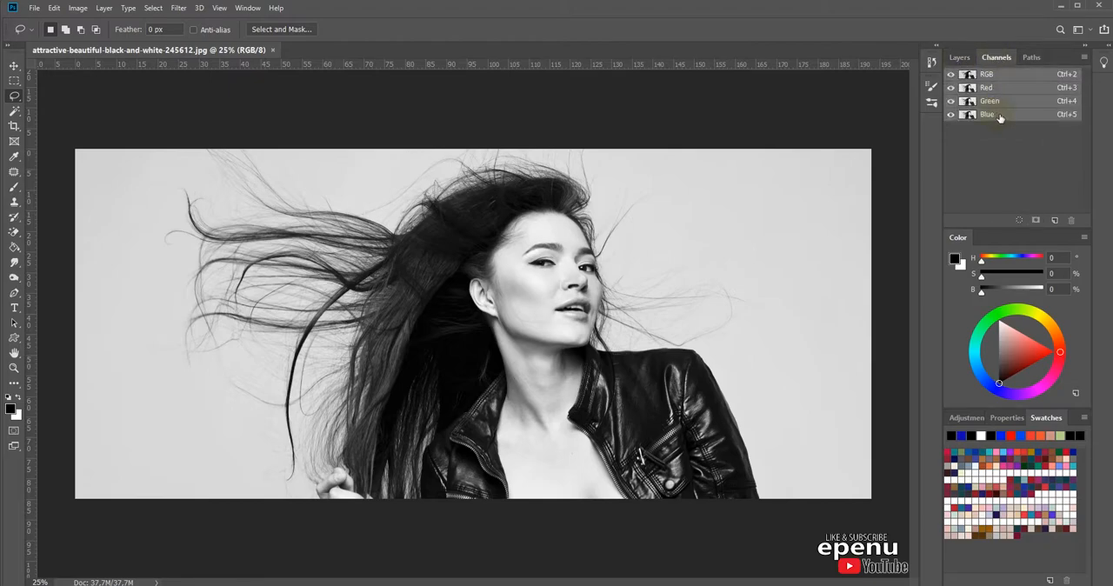
click(1001, 117)
click(1003, 102)
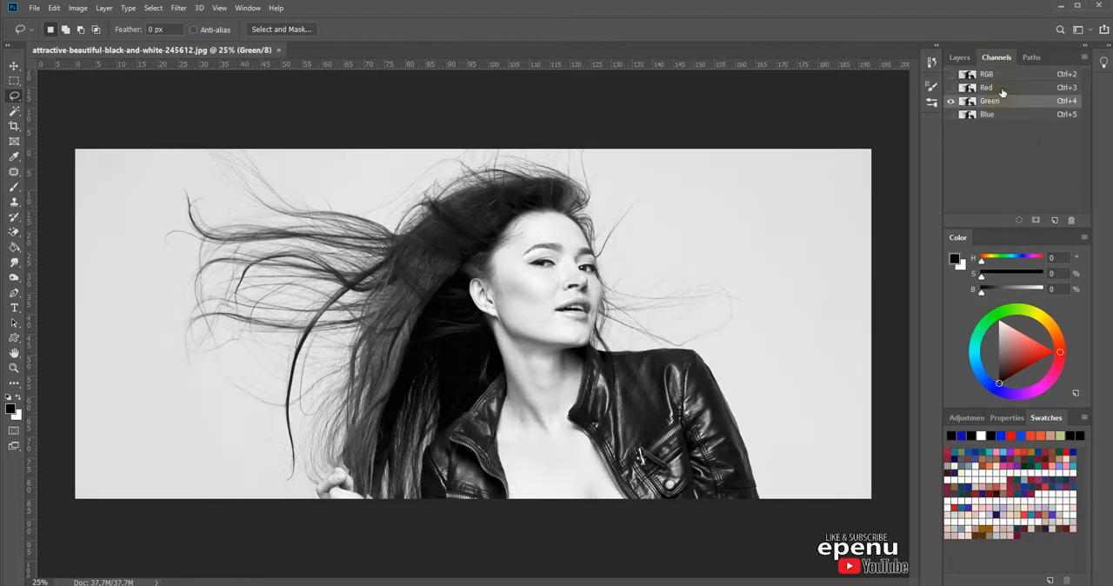
click(1001, 89)
click(1005, 118)
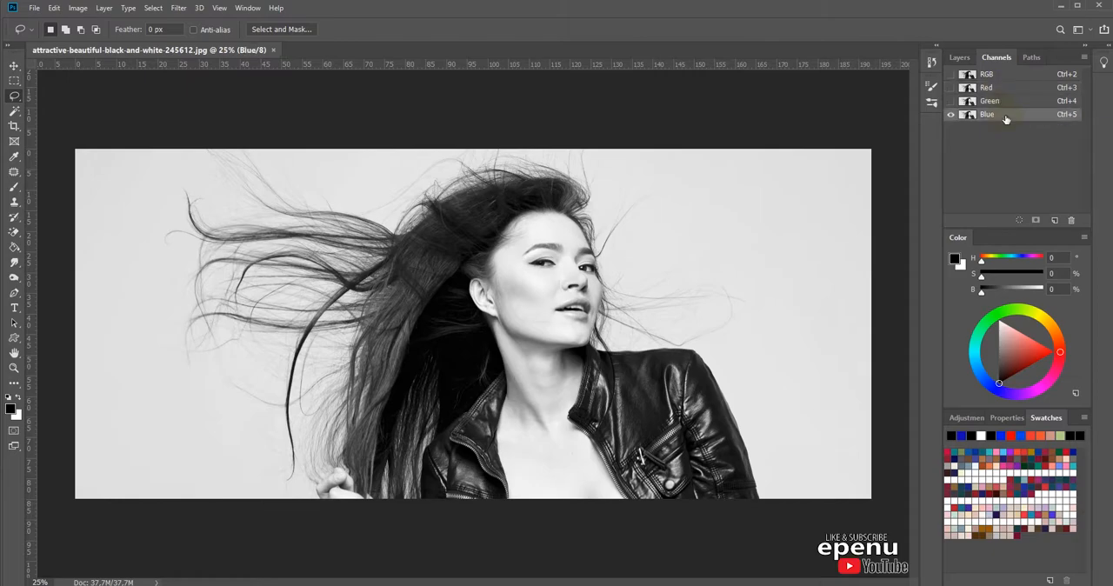
drag(1016, 123, 1053, 223)
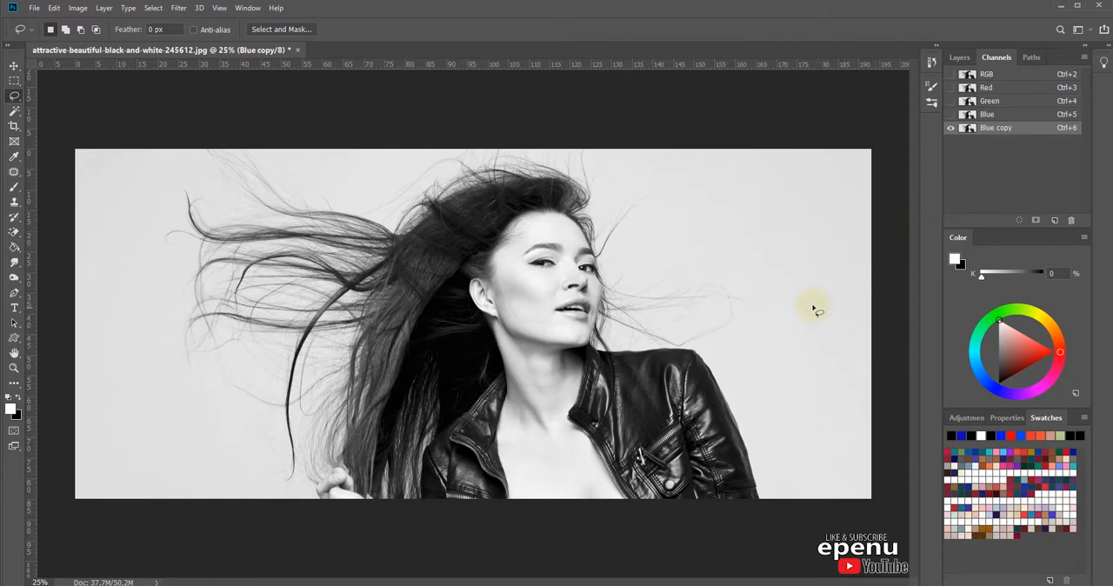
Step: Apply Curves to the Blue copy channel with points at input 19, output 0 and input 61, output 87
click(78, 9)
mouse_move(167, 38)
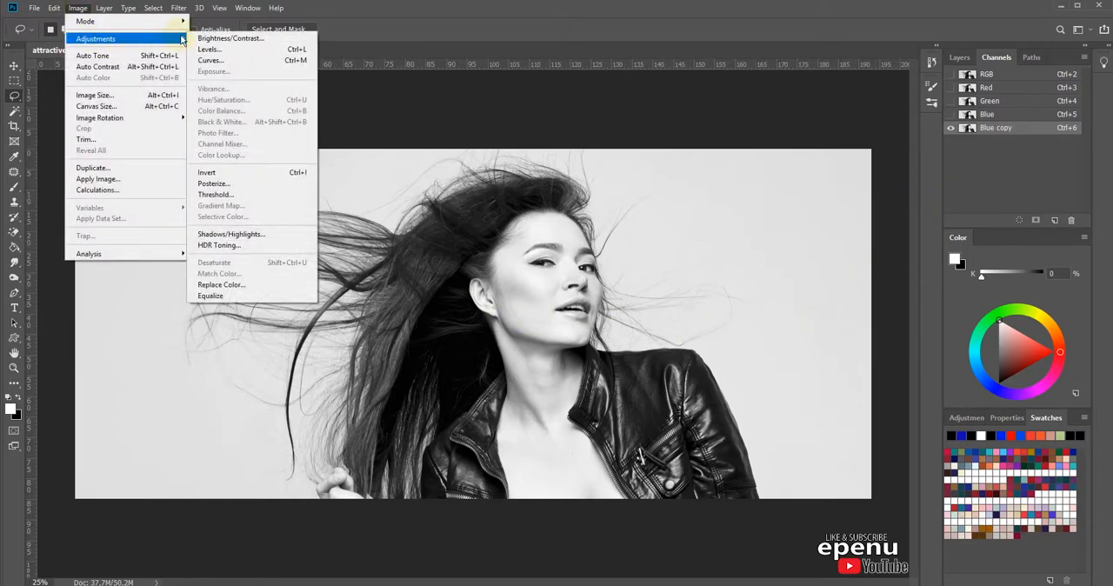
click(244, 61)
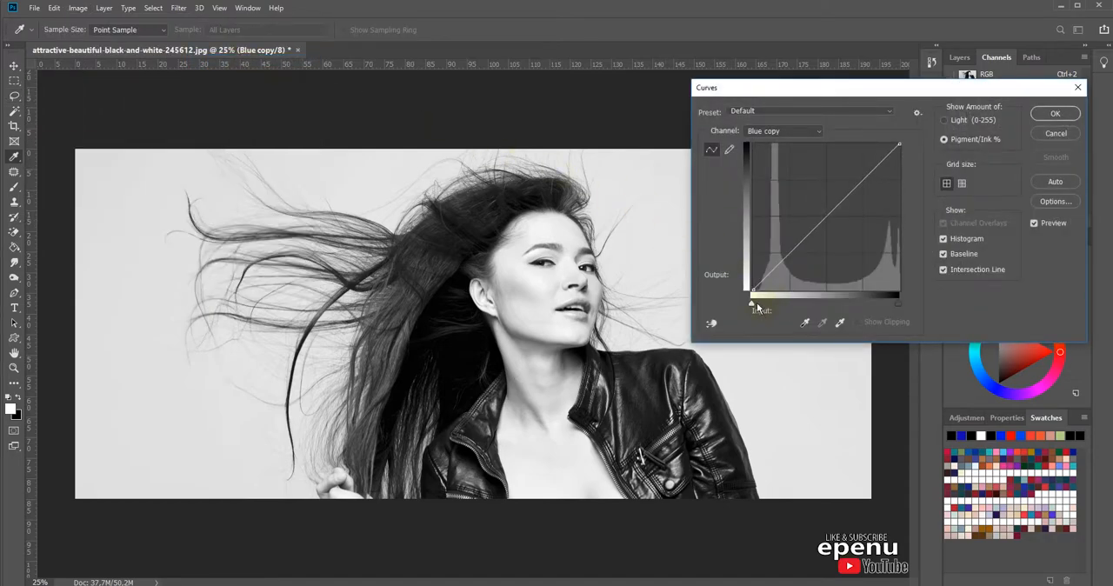
drag(757, 302, 780, 311)
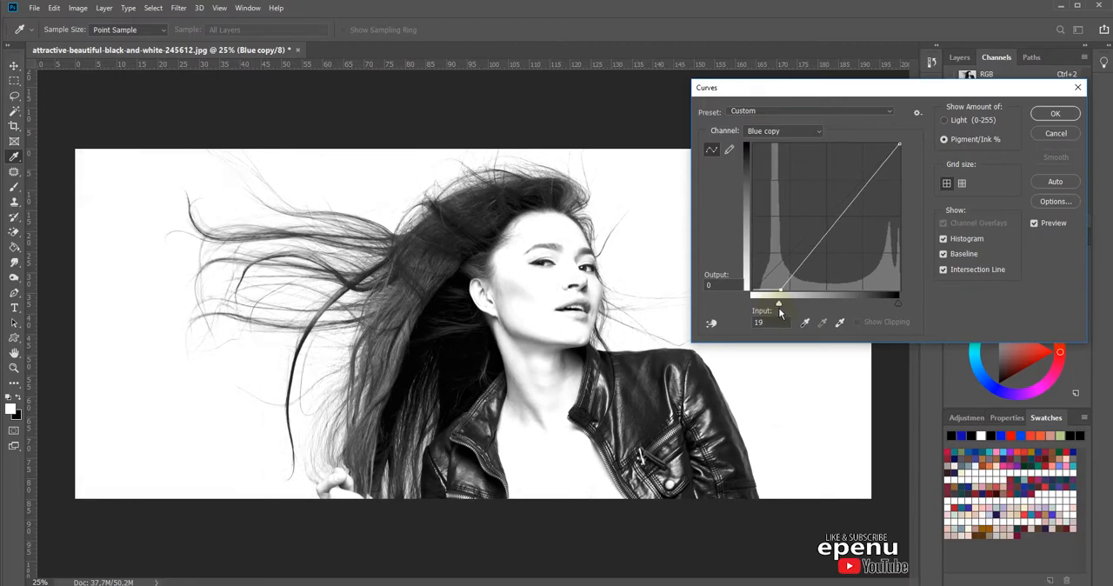
click(856, 177)
drag(856, 177, 841, 164)
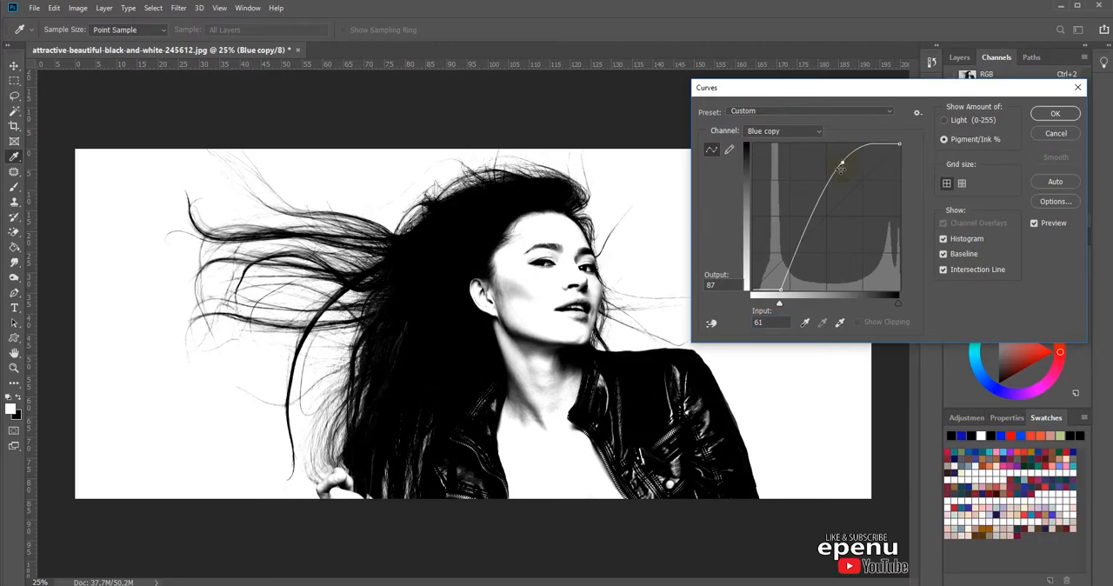
click(1056, 114)
Step: Start a Pen tool path at the top of the head and run it down inside the dark hair to below the image edge
key(l)
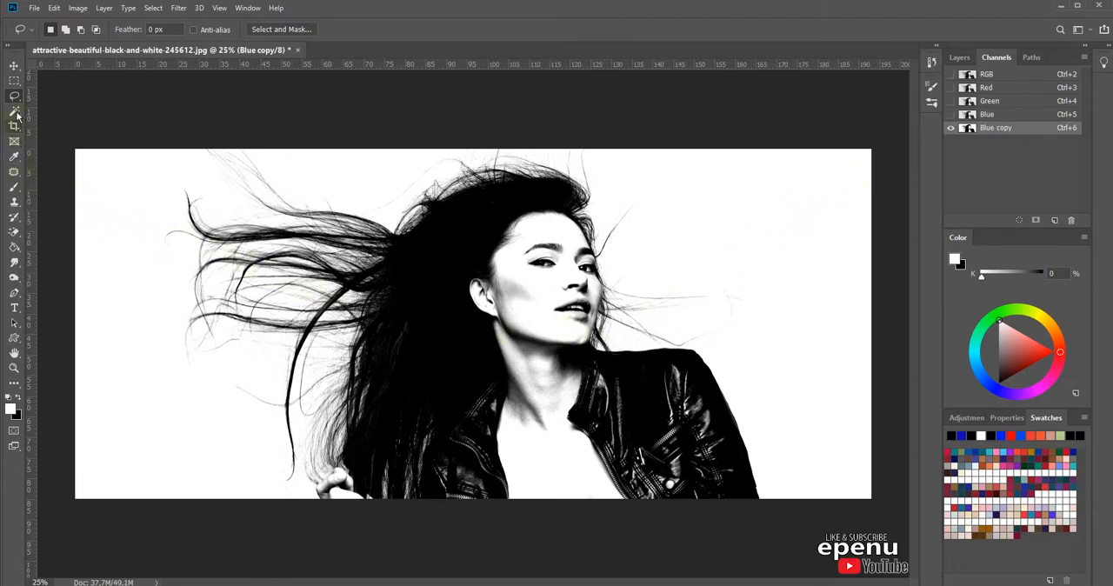
click(14, 294)
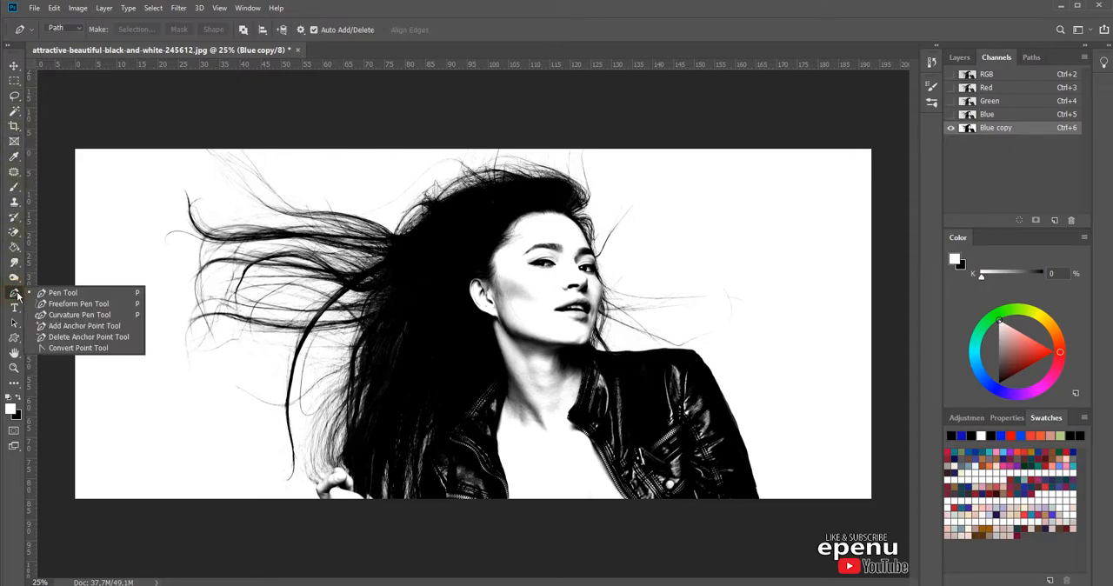
click(15, 295)
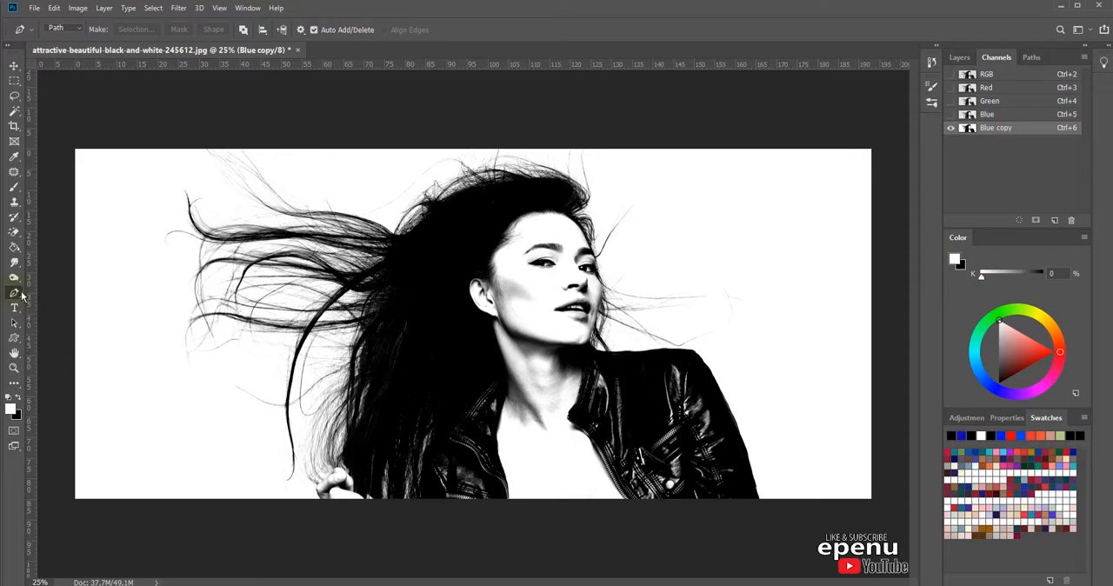
click(548, 197)
click(484, 220)
click(451, 279)
click(459, 357)
click(445, 420)
click(430, 450)
click(428, 477)
click(430, 508)
Step: Extend the path beneath the image and up just inside the jacket's outer sleeve and along the shoulder toward the neck
click(650, 536)
click(756, 519)
click(750, 483)
click(721, 402)
click(690, 358)
click(663, 357)
click(620, 357)
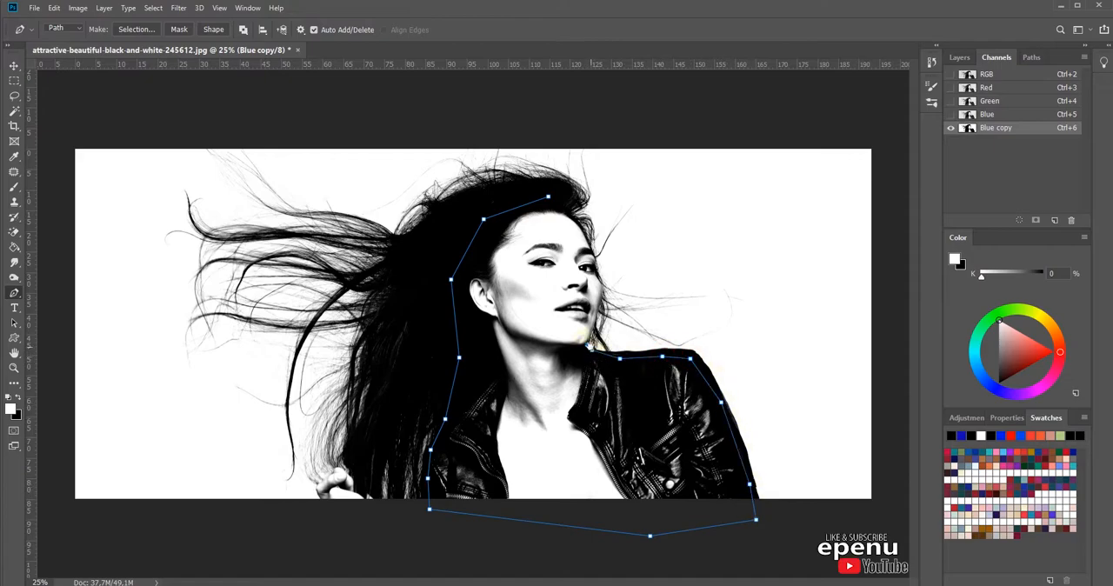
Step: Continue the path from the jacket collar around the chin and closely up the jawline to beside the mouth
drag(580, 335, 609, 361)
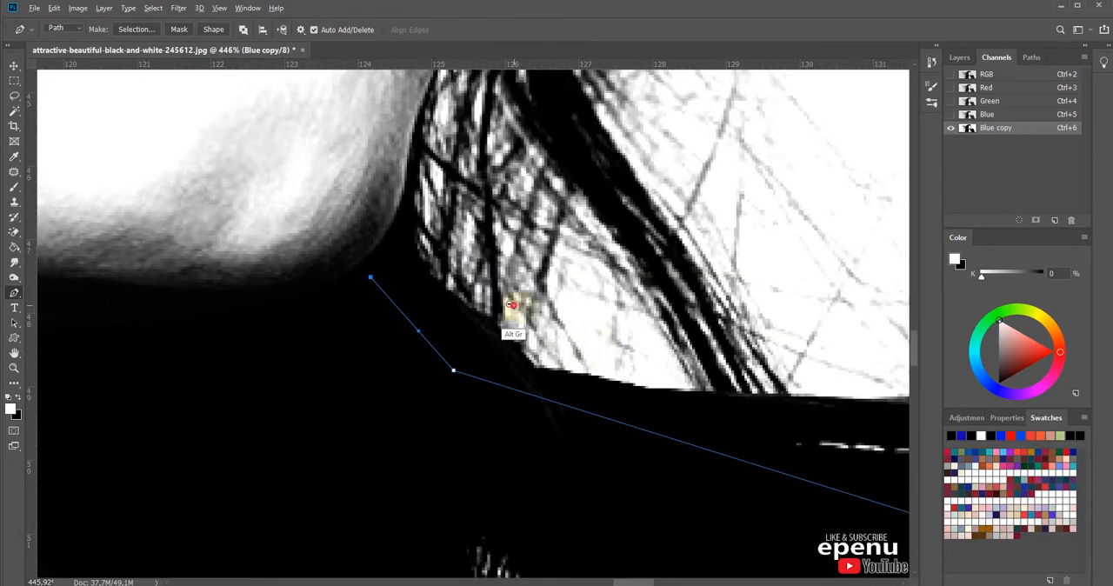
alt+click(514, 306)
alt+click(514, 306)
alt+click(514, 307)
drag(418, 114, 512, 282)
click(551, 438)
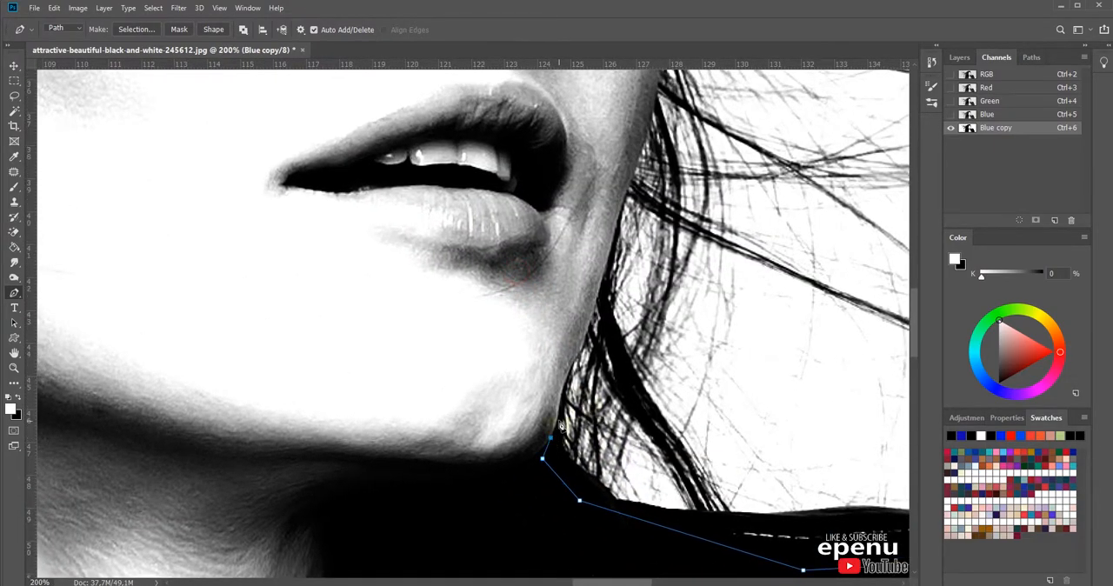
click(559, 413)
click(562, 400)
click(566, 387)
click(571, 374)
click(576, 362)
click(583, 346)
click(587, 335)
click(601, 300)
click(605, 278)
click(611, 253)
click(625, 203)
Step: Trace the path along the cheek edge from beside the mouth up to the outer eye
scroll(643, 172, up, 3)
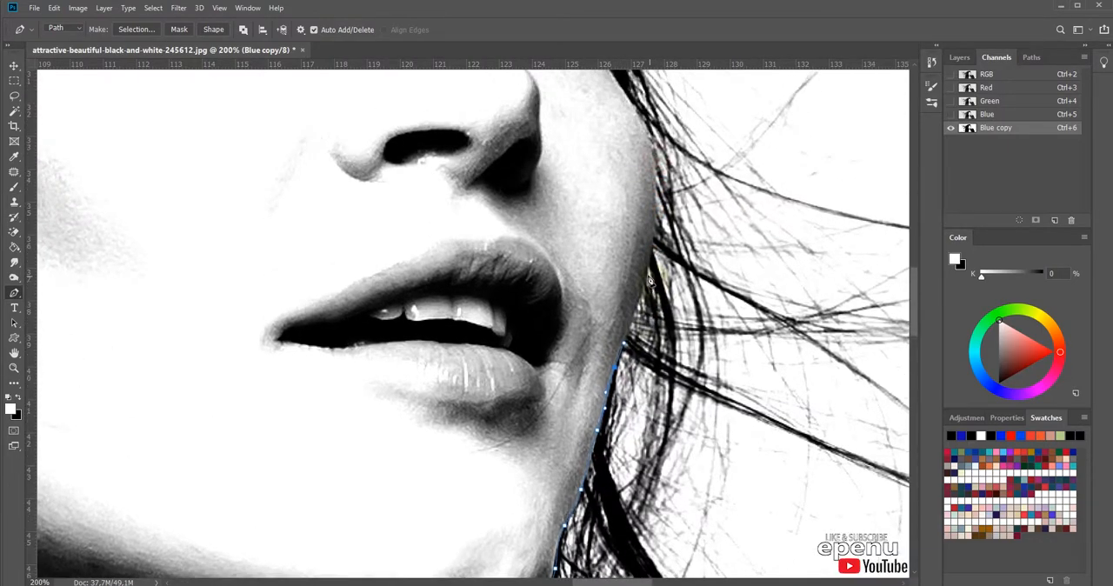
click(648, 268)
click(657, 168)
scroll(657, 169, up, 3)
click(681, 282)
click(642, 205)
click(645, 149)
Step: Trace the path past the eyebrow and along the forehead edge, and close it at its starting point in the hair
scroll(664, 261, up, 3)
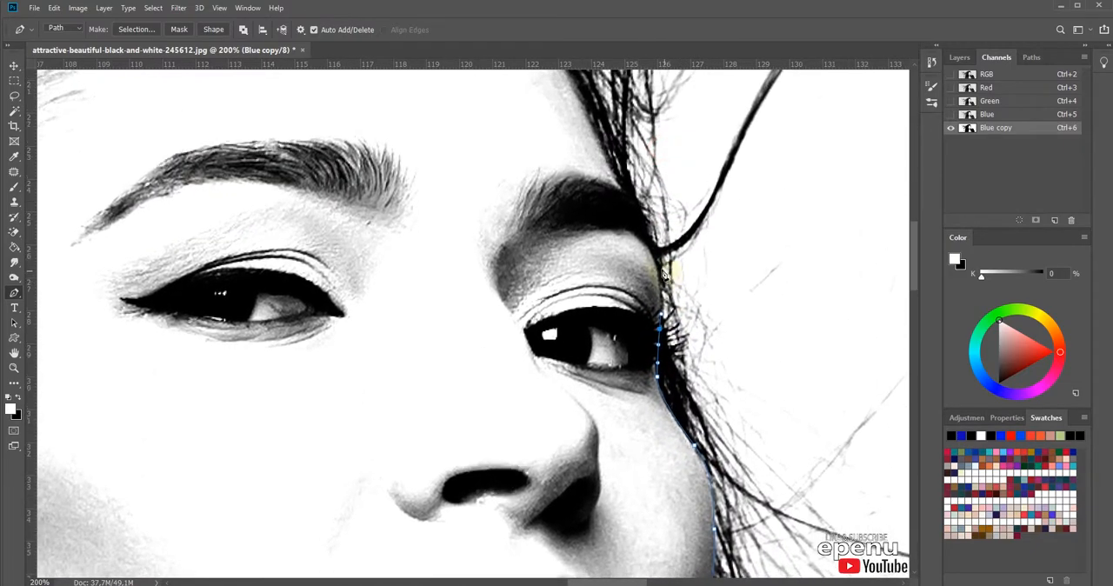
click(622, 186)
drag(622, 186, 666, 299)
click(644, 253)
click(631, 224)
click(605, 161)
click(583, 133)
drag(575, 120, 688, 303)
drag(642, 250, 617, 226)
click(575, 202)
click(488, 122)
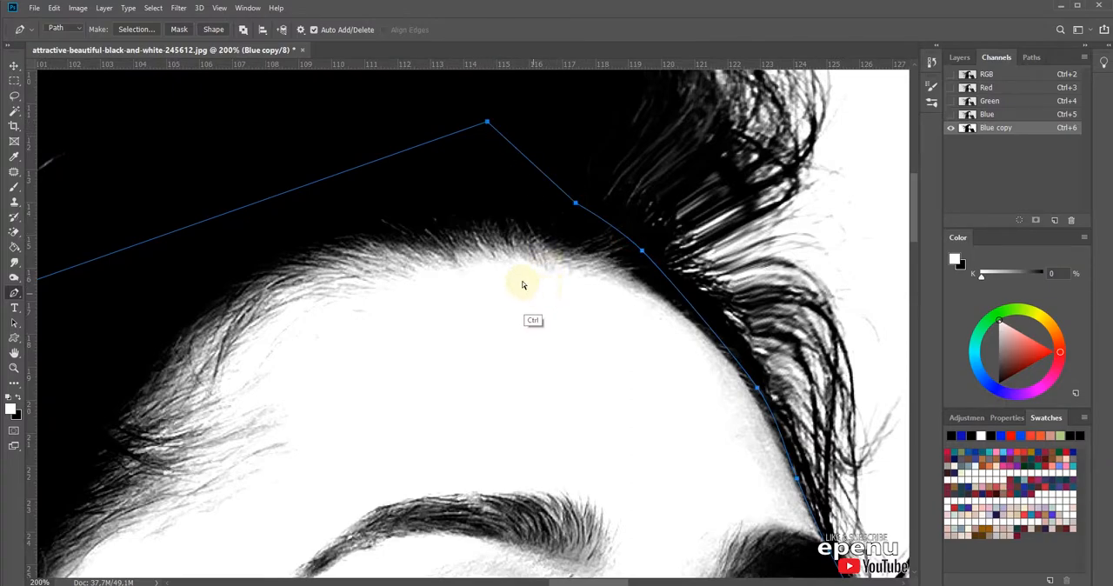
Step: Fill the closed body path with black as the foreground color at 100% opacity, and delete the path
key(ctrl+minus)
key(ctrl+minus)
key(ctrl+minus)
key(ctrl+minus)
key(ctrl+minus)
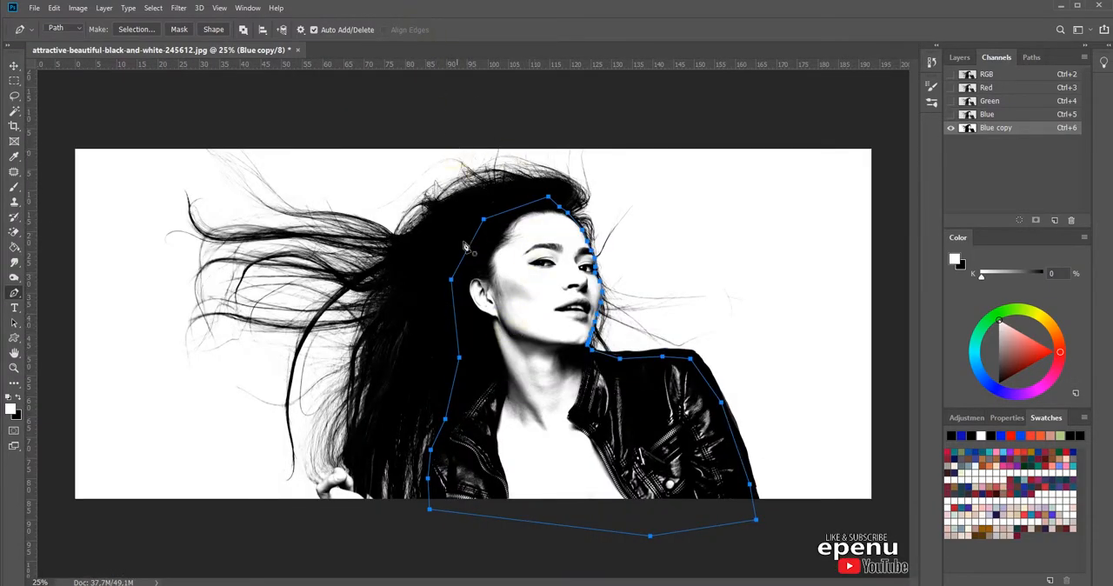
right_click(503, 315)
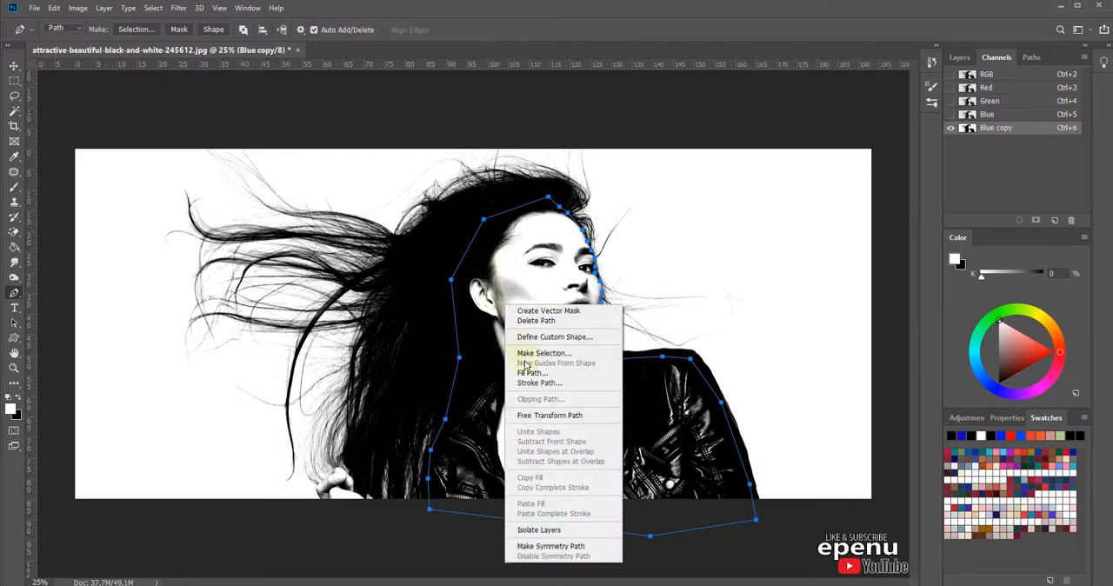
click(492, 251)
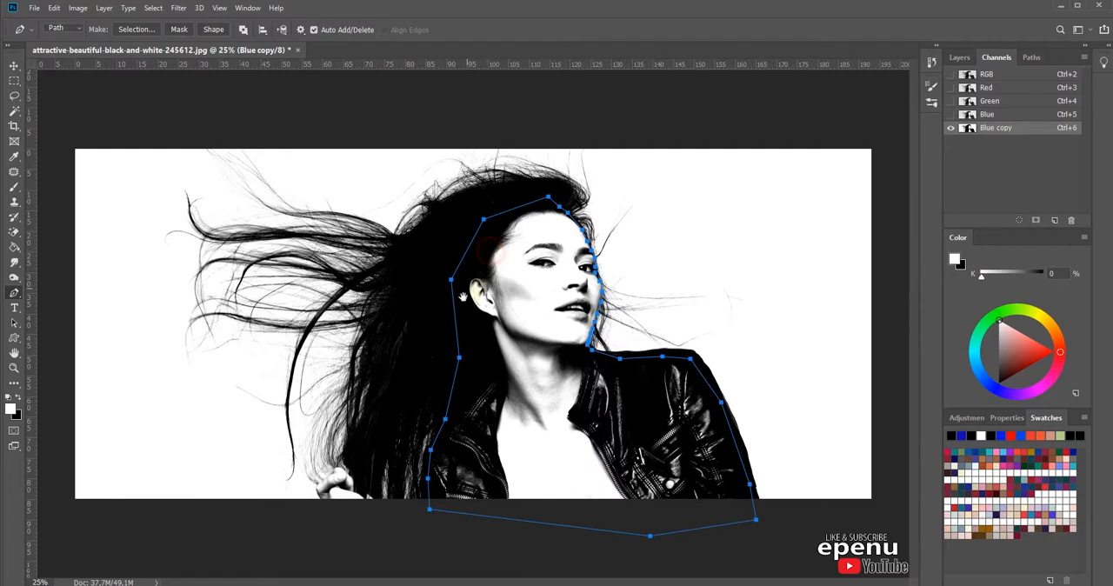
click(18, 397)
right_click(521, 312)
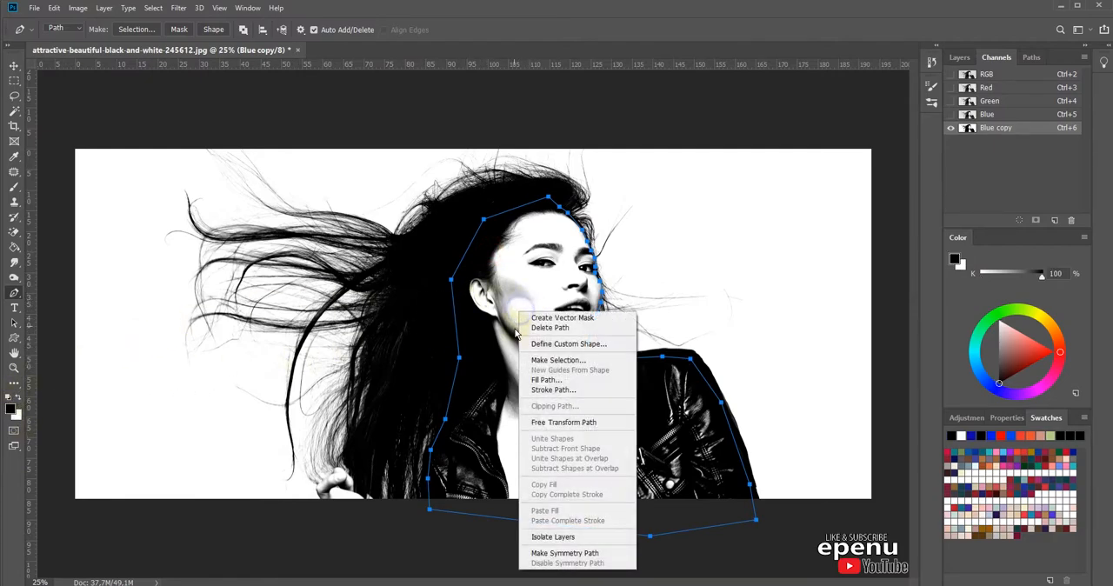
click(548, 381)
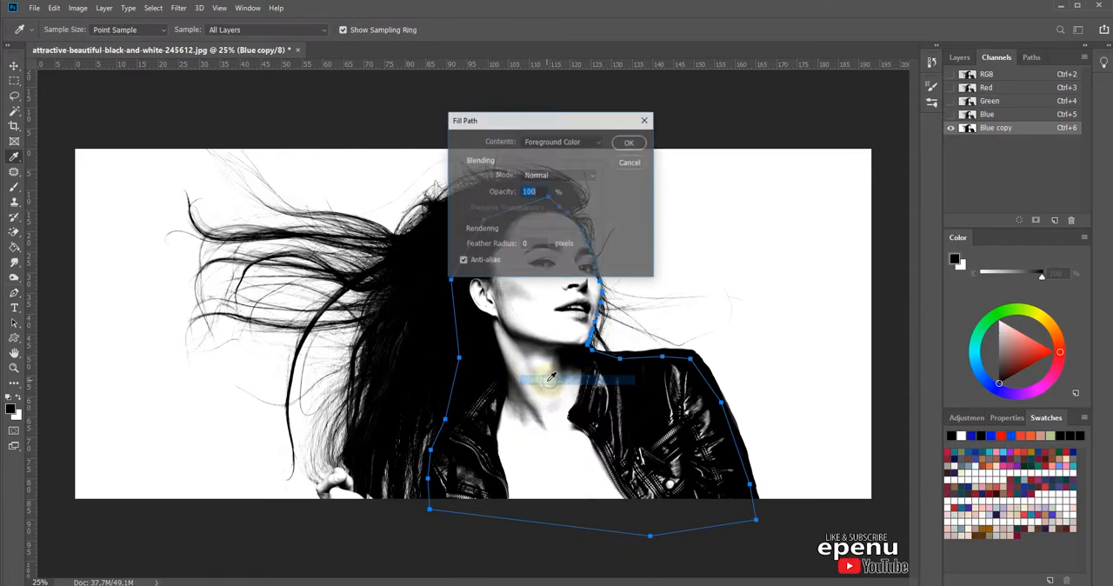
click(599, 144)
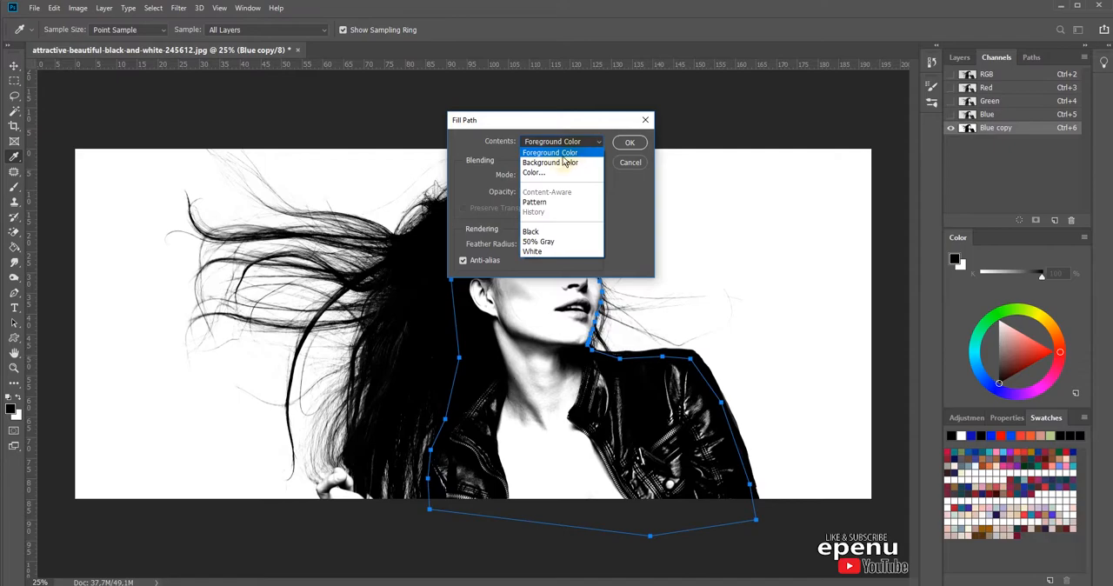
click(571, 153)
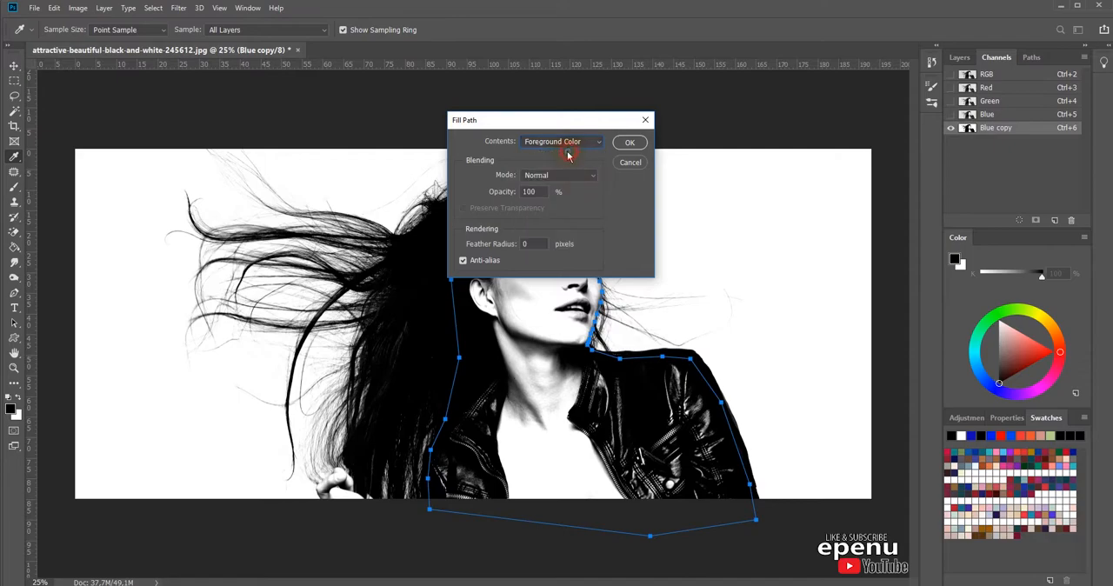
click(630, 144)
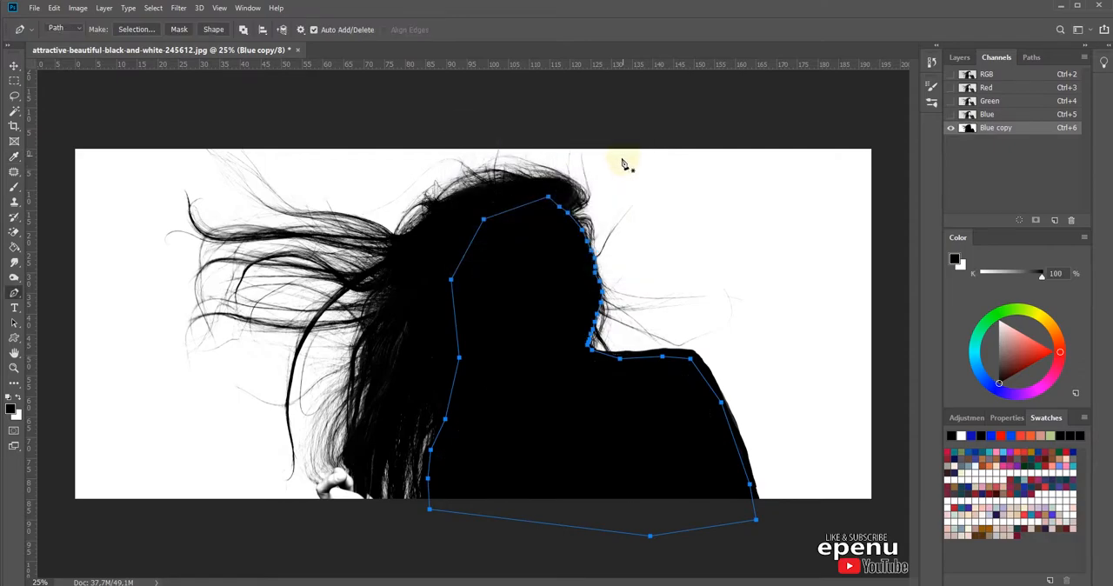
right_click(521, 346)
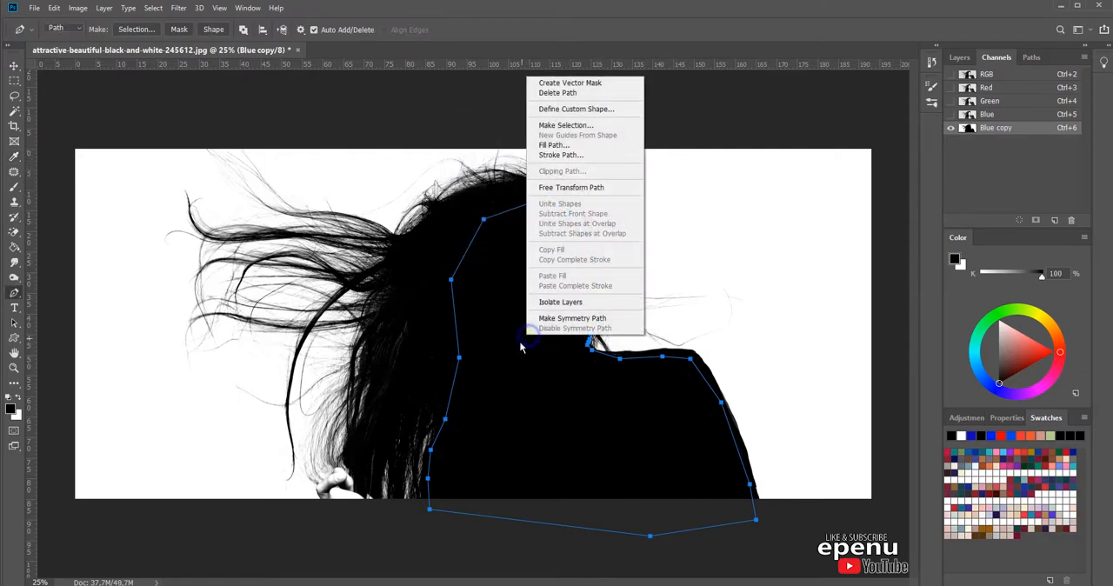
click(562, 92)
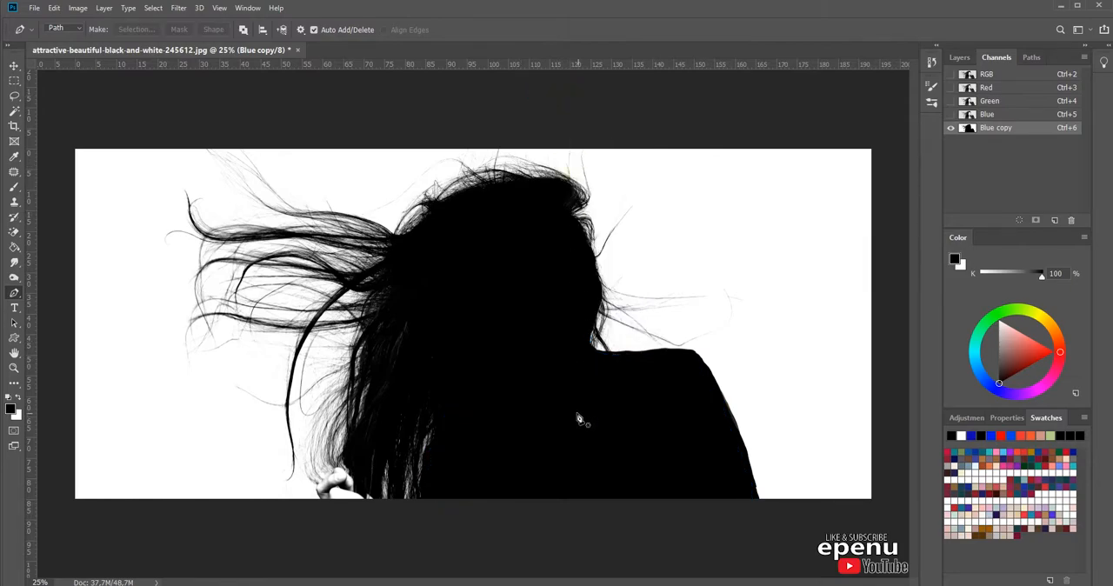
Step: Start a new Pen path in the dark hair beside the hand and curve it over the top of the fingers
scroll(355, 465, up, 1)
scroll(355, 464, up, 1)
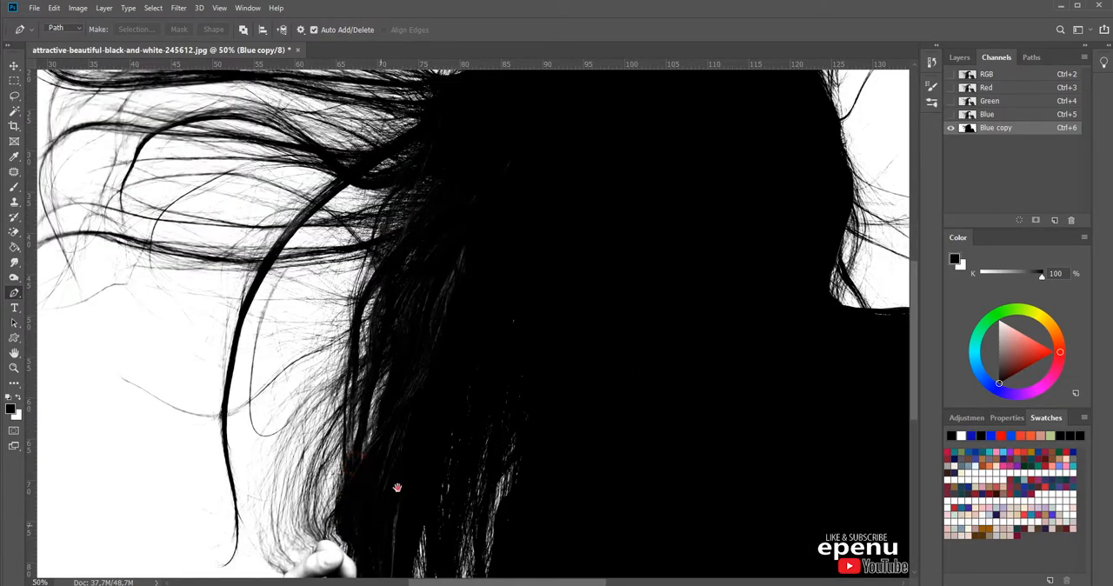
drag(380, 524, 465, 336)
scroll(457, 371, up, 1)
scroll(458, 372, up, 1)
click(570, 432)
click(547, 352)
click(480, 356)
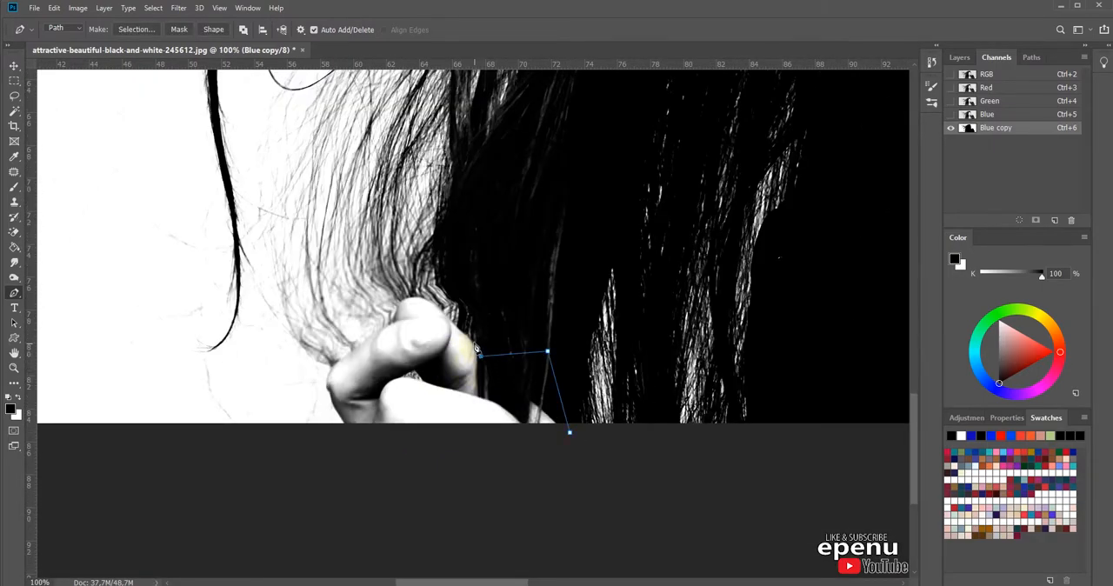
scroll(459, 349, up, 1)
drag(502, 351, 466, 312)
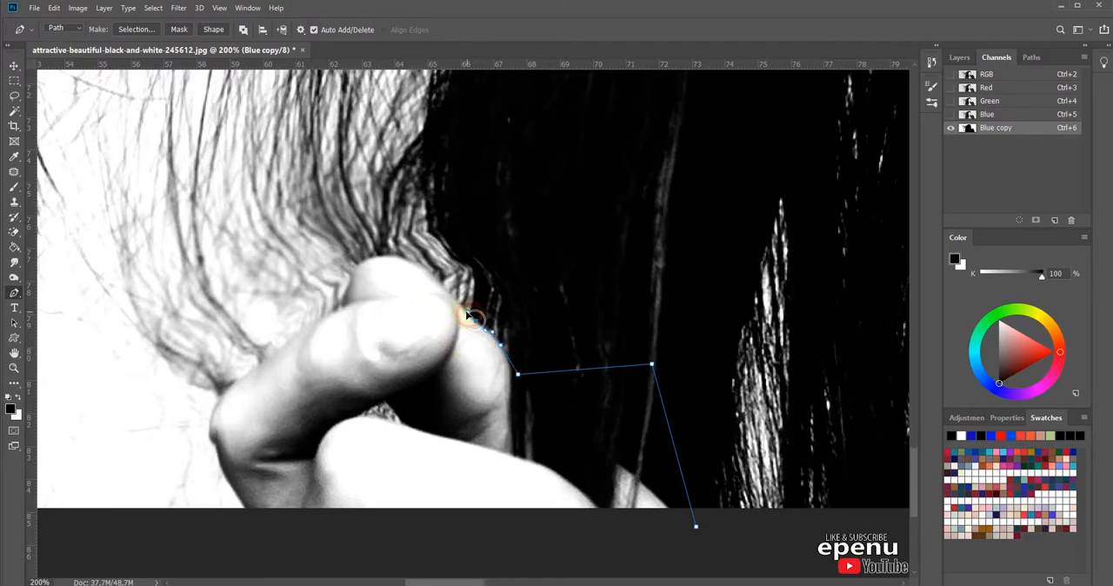
drag(435, 280, 345, 298)
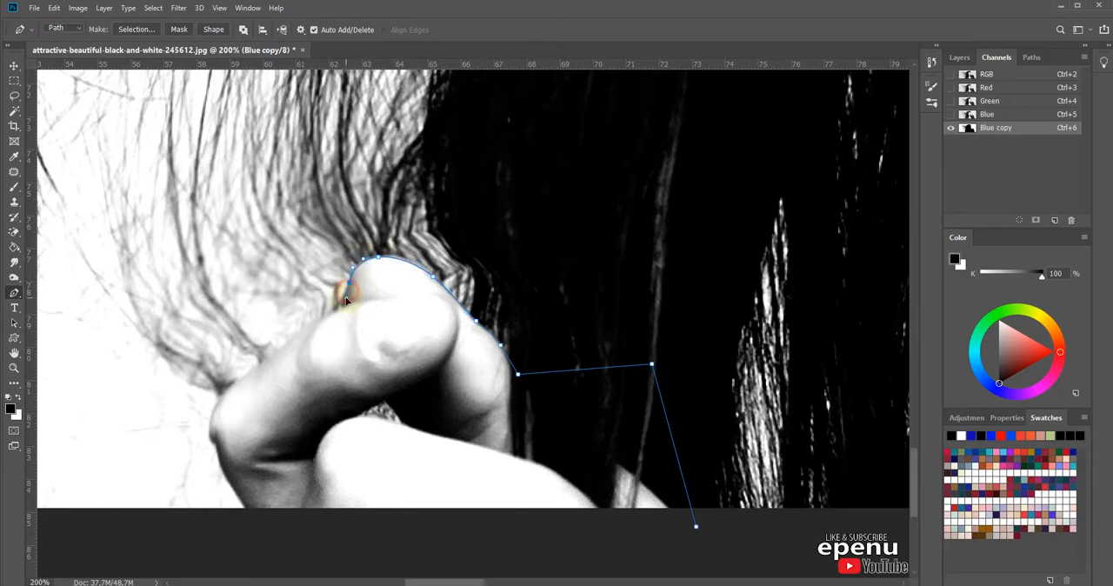
Step: Trace the path along the hand's outer edge down to the image bottom and close it at its starting point
drag(301, 332, 242, 375)
drag(213, 414, 209, 428)
right_click(217, 450)
click(219, 459)
drag(225, 464, 229, 470)
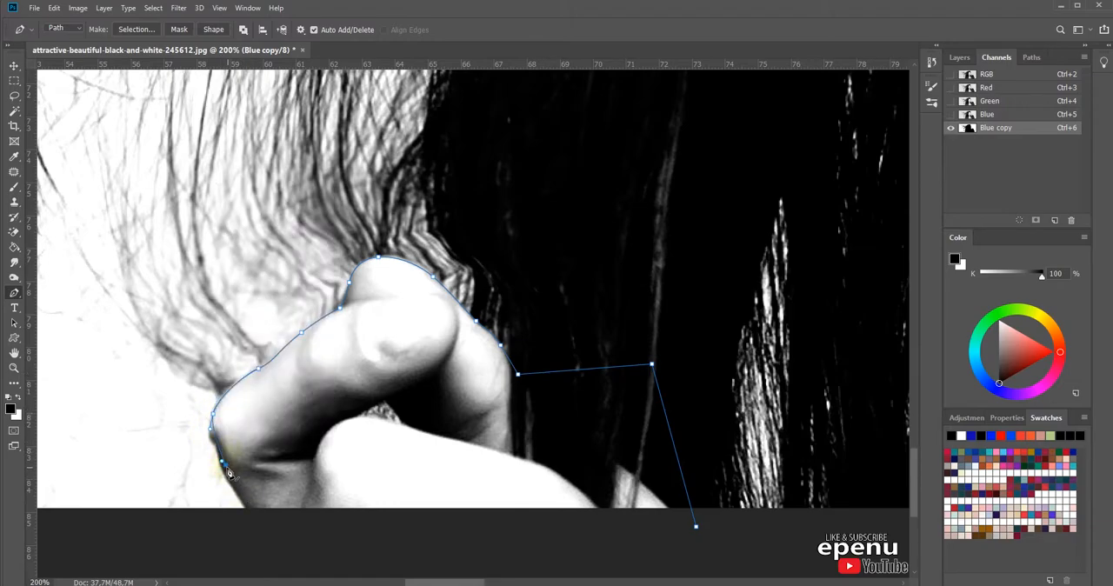
alt+click(225, 464)
click(243, 506)
click(697, 528)
Step: Fill the closed hand path with the black foreground color at 100% opacity, and delete the path
right_click(583, 403)
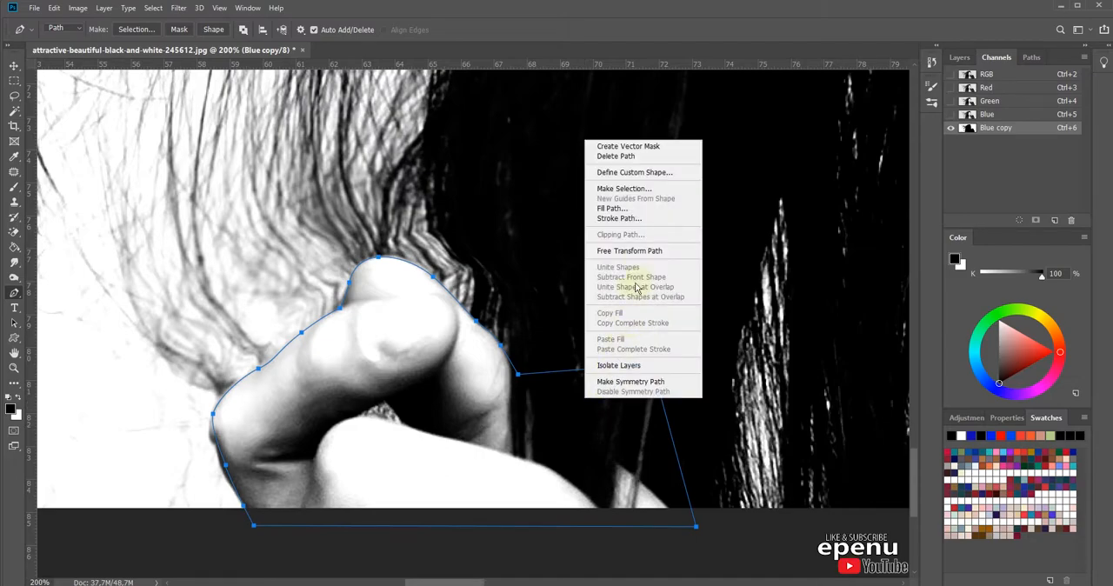
click(633, 209)
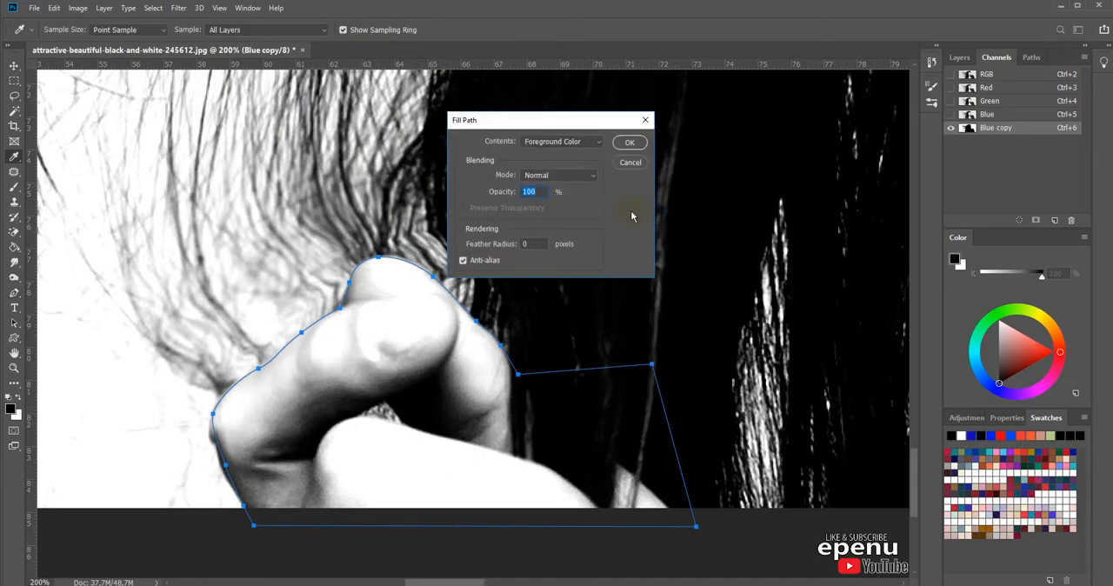
click(637, 149)
right_click(610, 233)
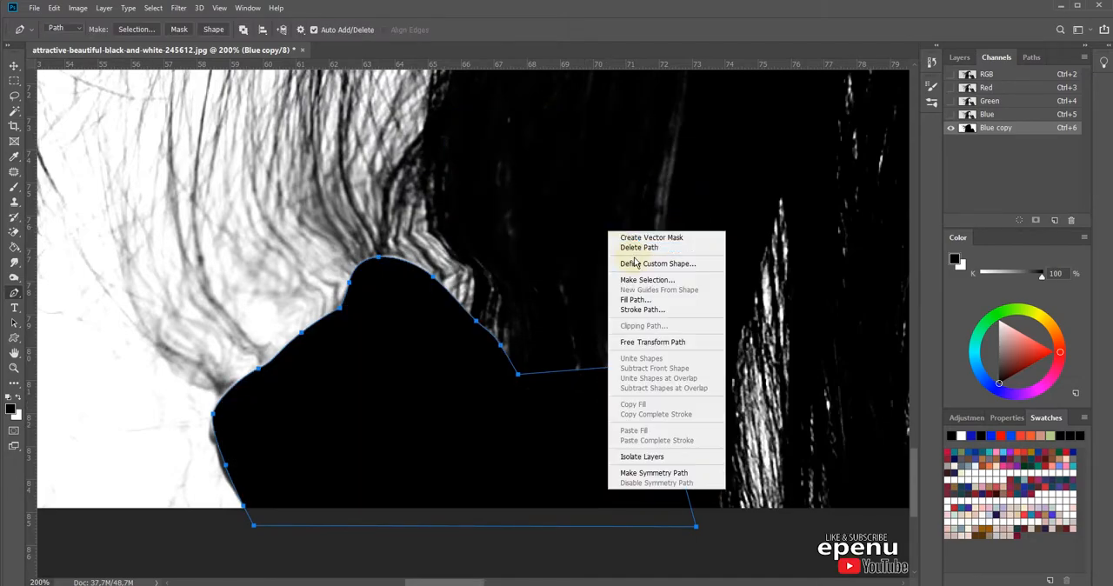
click(638, 249)
Step: Set up the Burn tool with the Shadows range and 51% exposure
key(ctrl+minus)
key(ctrl+minus)
key(ctrl+minus)
key(ctrl+minus)
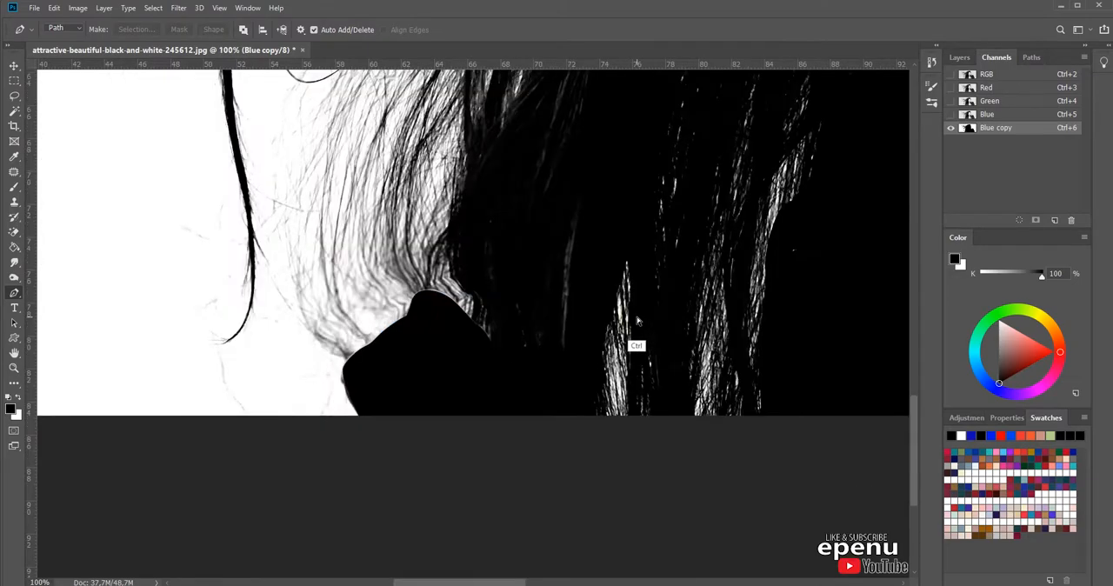
key(ctrl+minus)
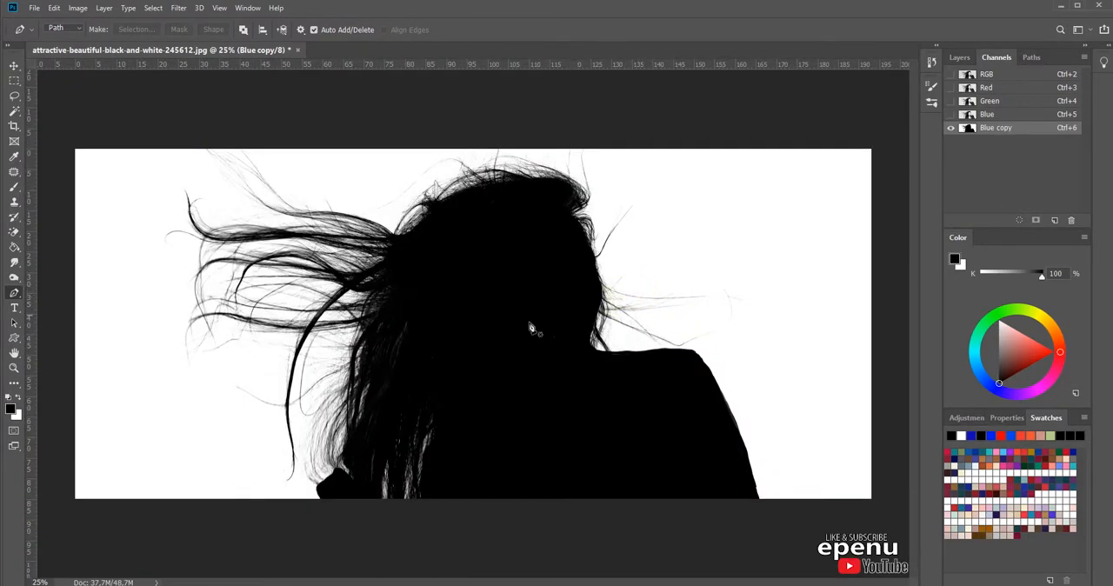
click(14, 277)
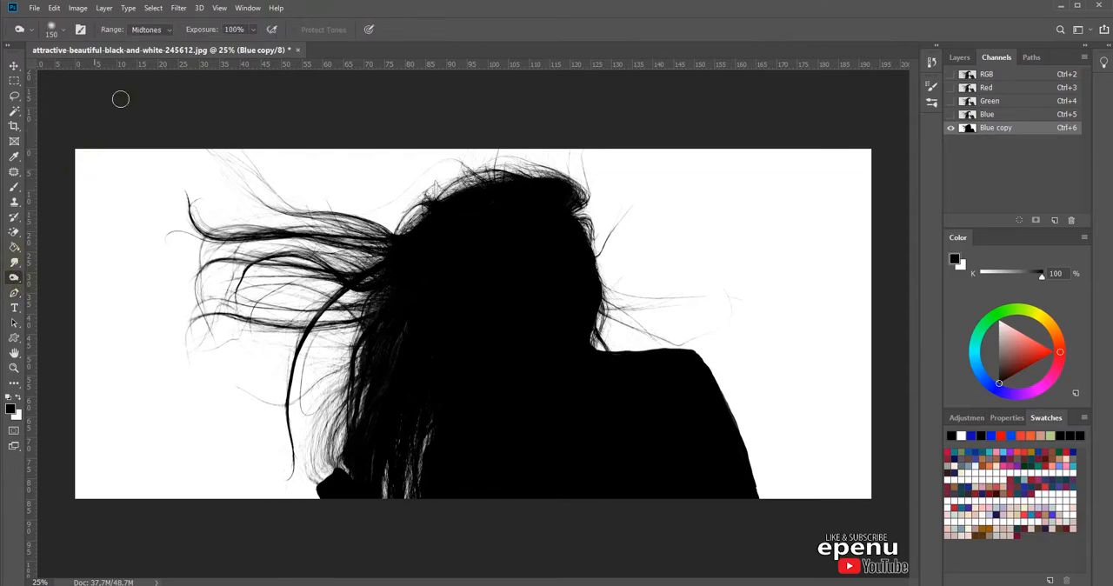
click(149, 30)
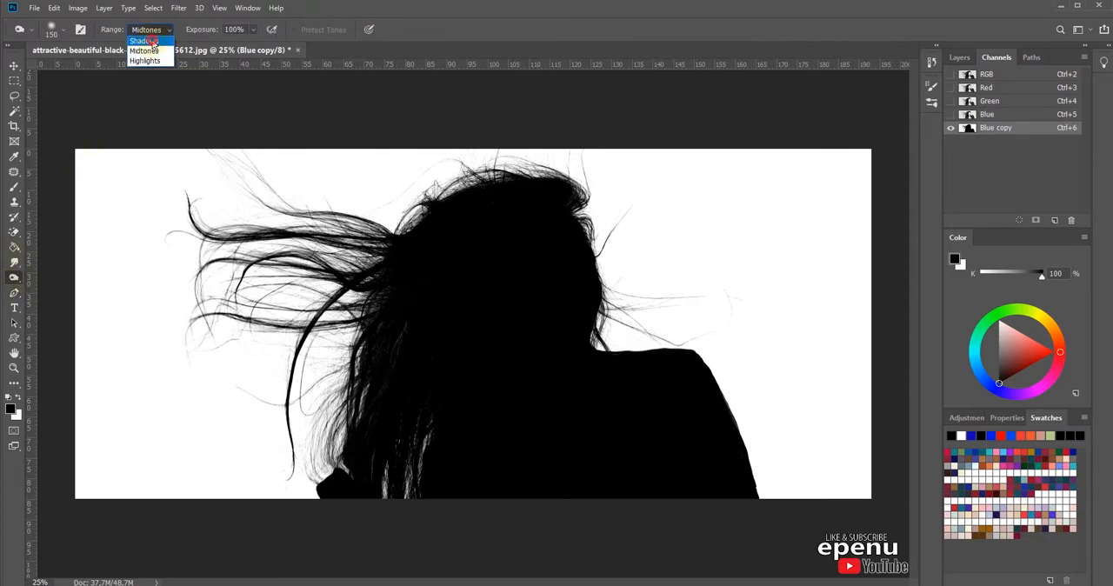
click(154, 42)
click(253, 30)
drag(250, 47, 229, 45)
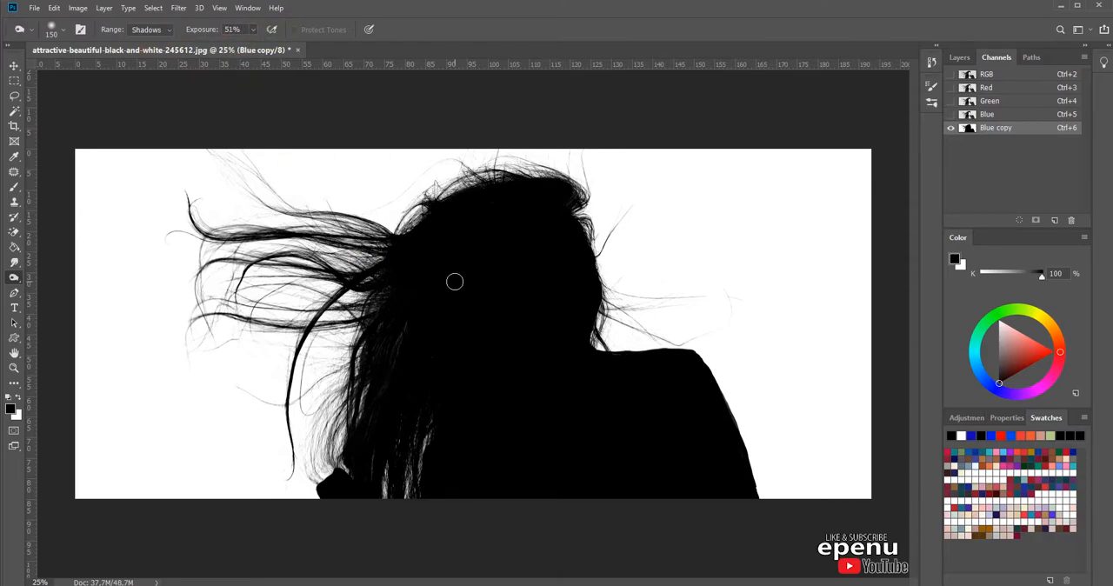
Step: Burn the fine hair strands around the silhouette darker, and enlarge the brush to 250 px
ctrl+click(431, 318)
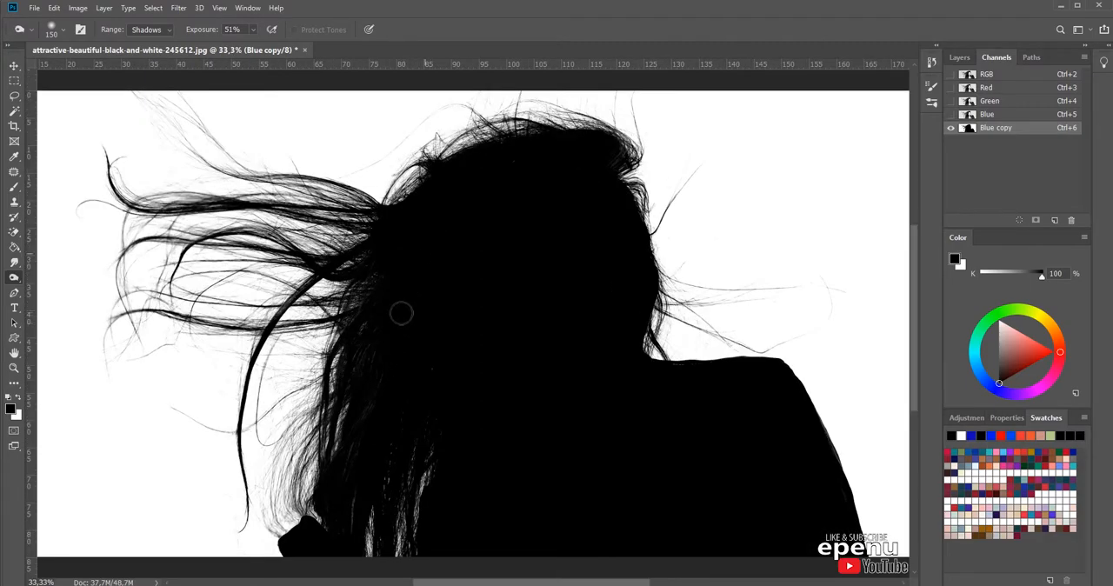
drag(435, 330, 448, 230)
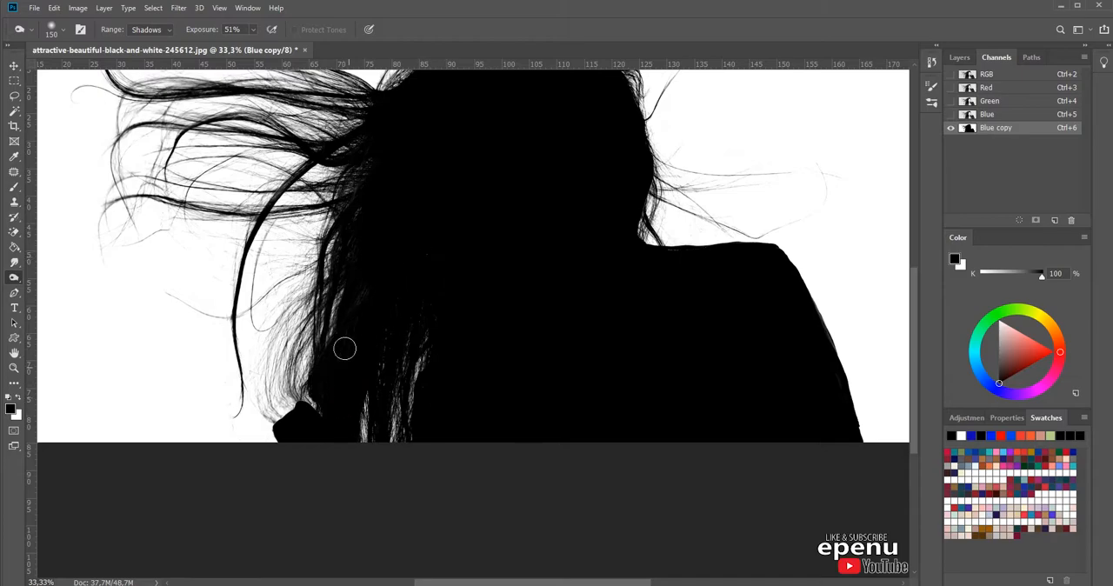
drag(710, 309, 631, 332)
drag(713, 313, 784, 463)
drag(572, 190, 665, 385)
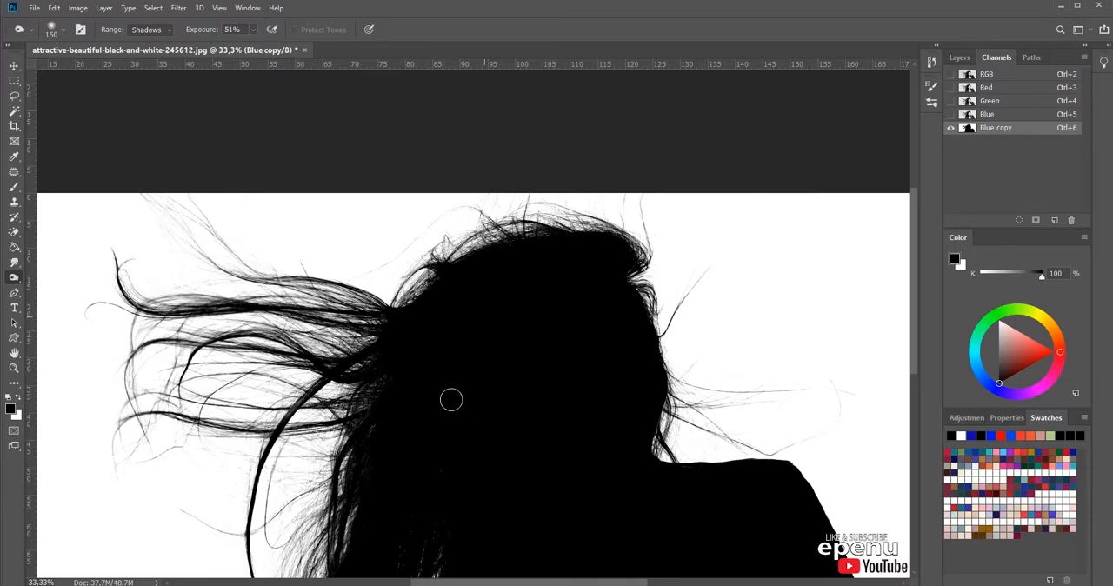
key(bracketright)
key(bracketright)
key(bracketright)
drag(553, 451, 542, 351)
alt+click(546, 340)
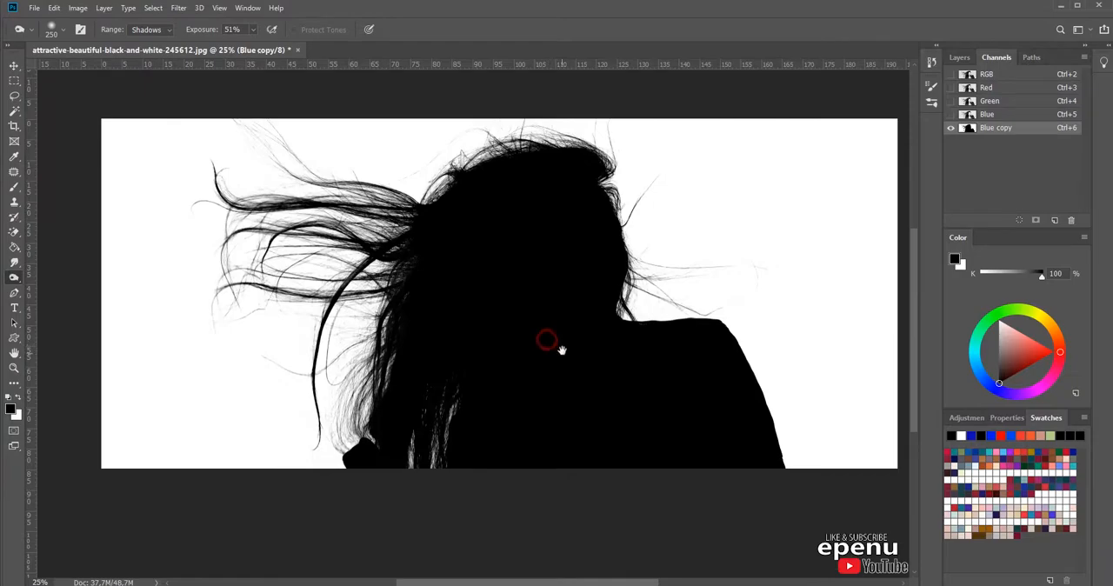
Step: Load the woman's silhouette from the Blue copy channel as a selection and return to the RGB image's layers
click(1021, 220)
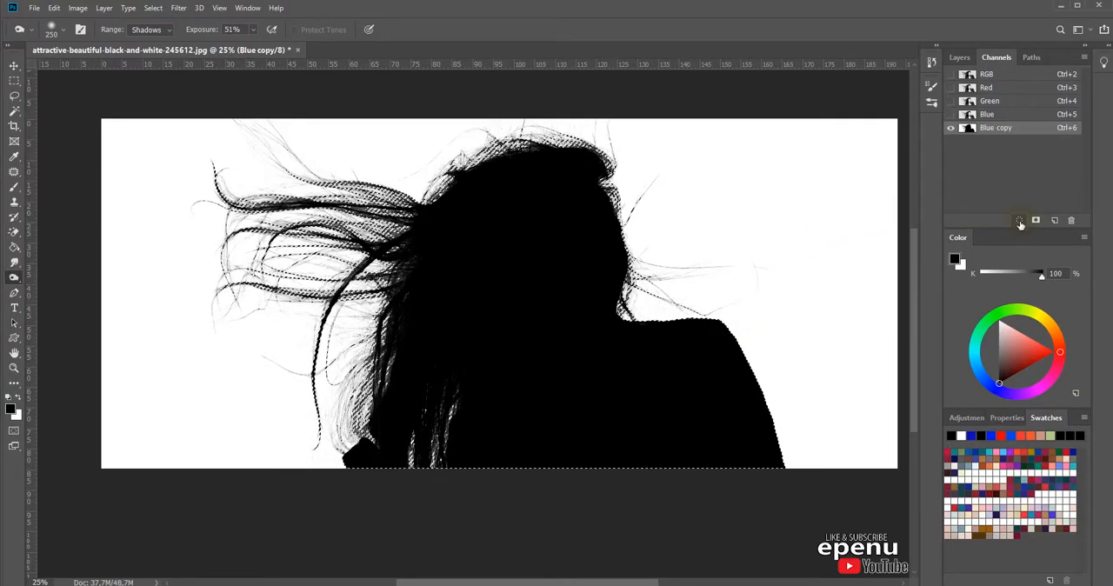
click(991, 74)
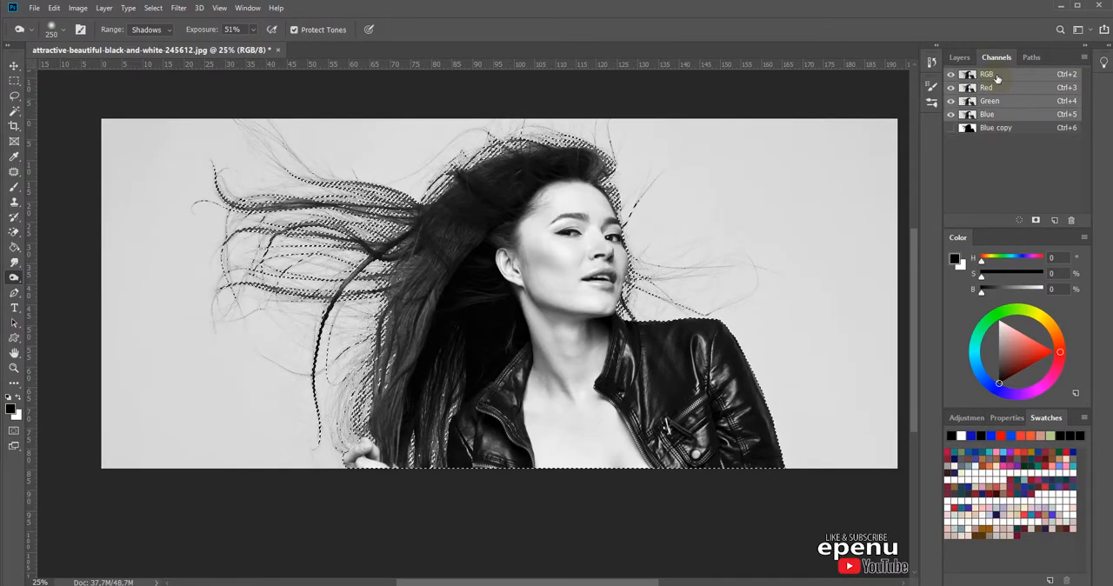
click(957, 56)
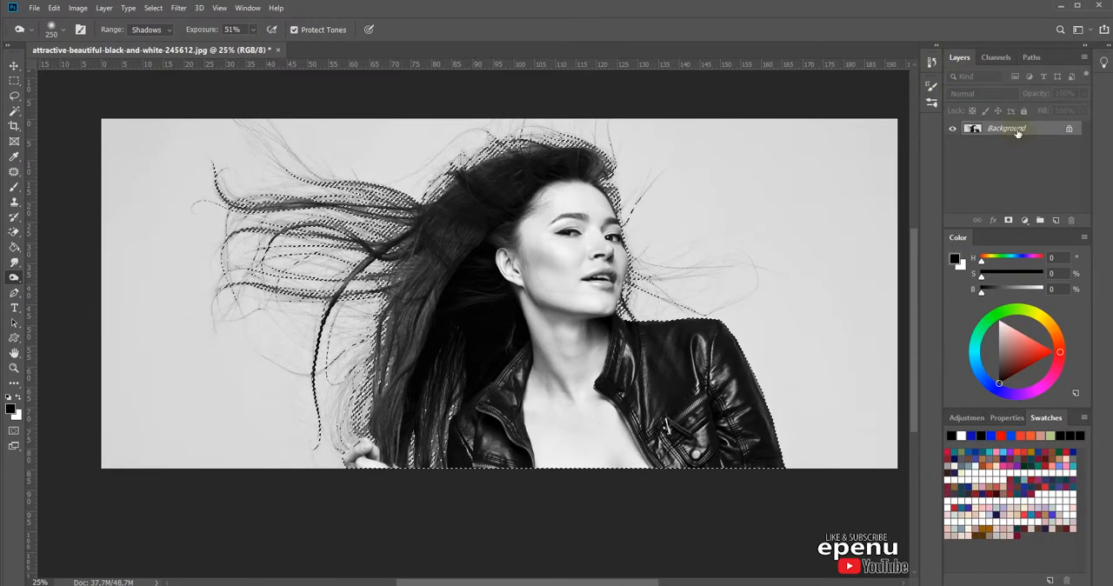
Step: Duplicate the Background layer, hide the original, and mask the copy so only the woman remains visible
drag(1056, 130, 1058, 220)
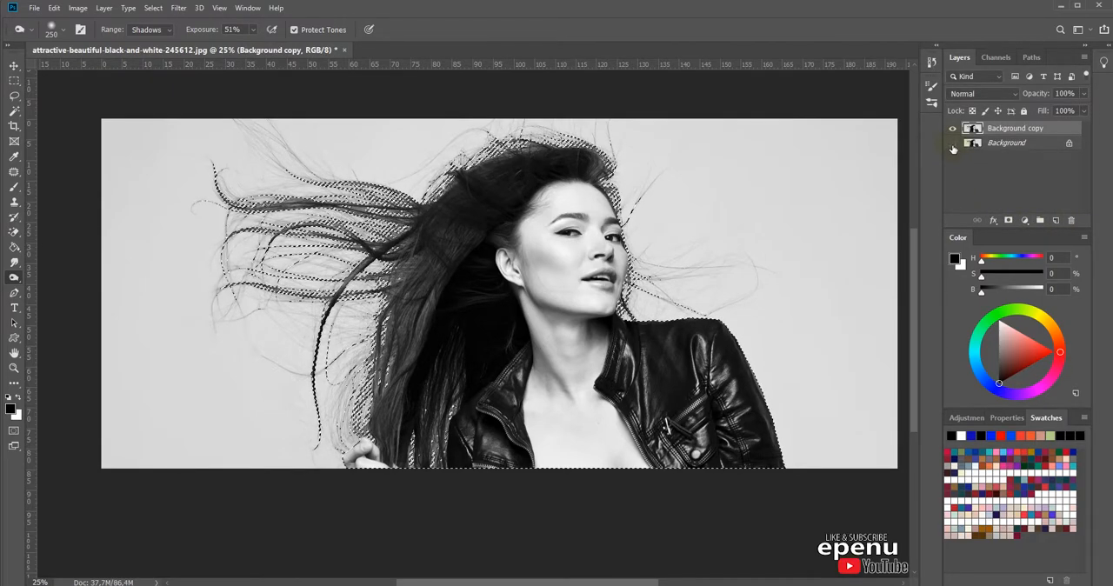
click(1010, 221)
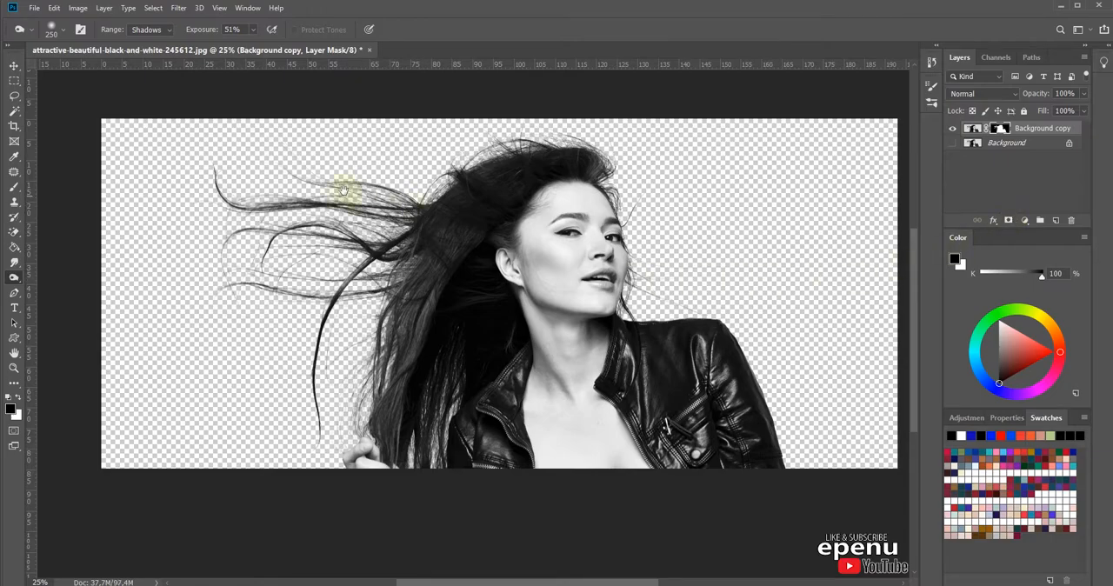
Step: Examine the cut-out hair edges up close against the transparent background
drag(393, 261, 393, 261)
drag(558, 380, 447, 404)
ctrl+click(449, 370)
ctrl+click(451, 364)
drag(644, 315, 423, 459)
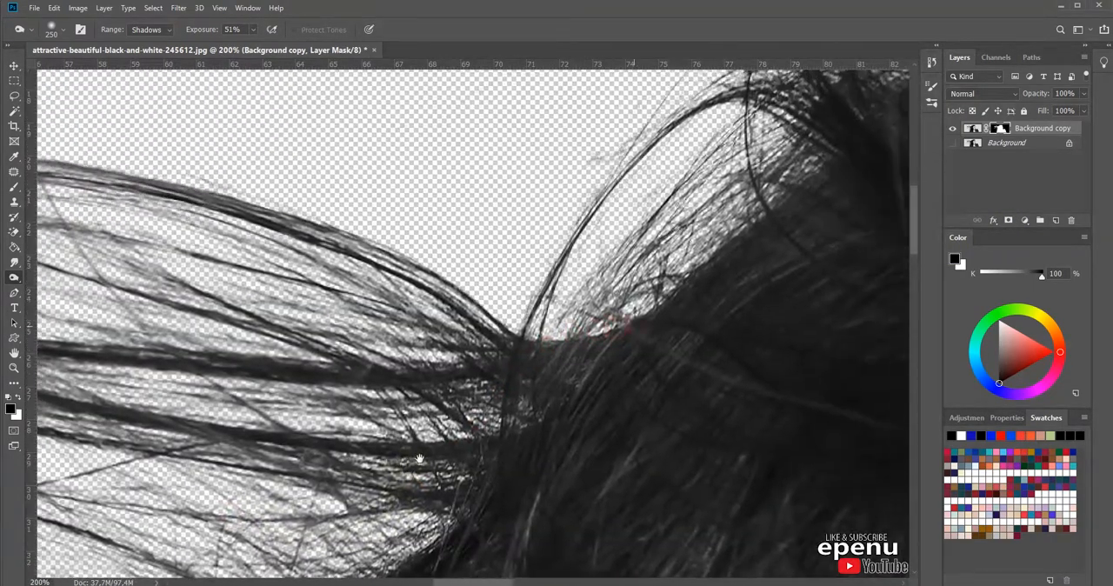
drag(566, 361, 489, 366)
alt+click(490, 366)
alt+click(541, 403)
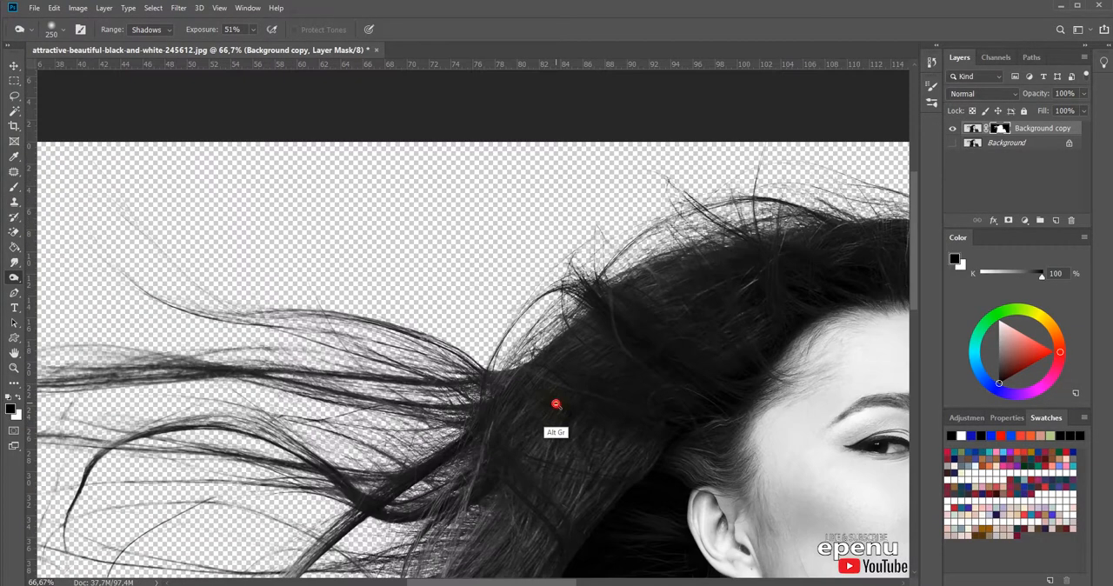
alt+click(606, 378)
alt+click(603, 410)
alt+click(578, 352)
drag(729, 395, 645, 364)
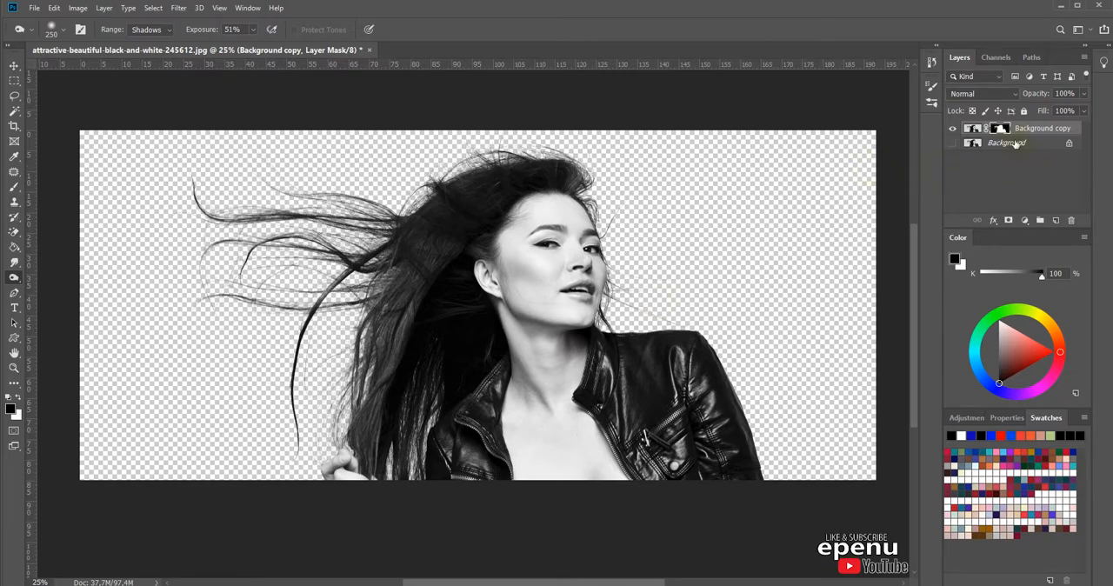
Step: Fill a new layer with the dark blue #204b78 and place it directly beneath the masked Background copy
click(1058, 221)
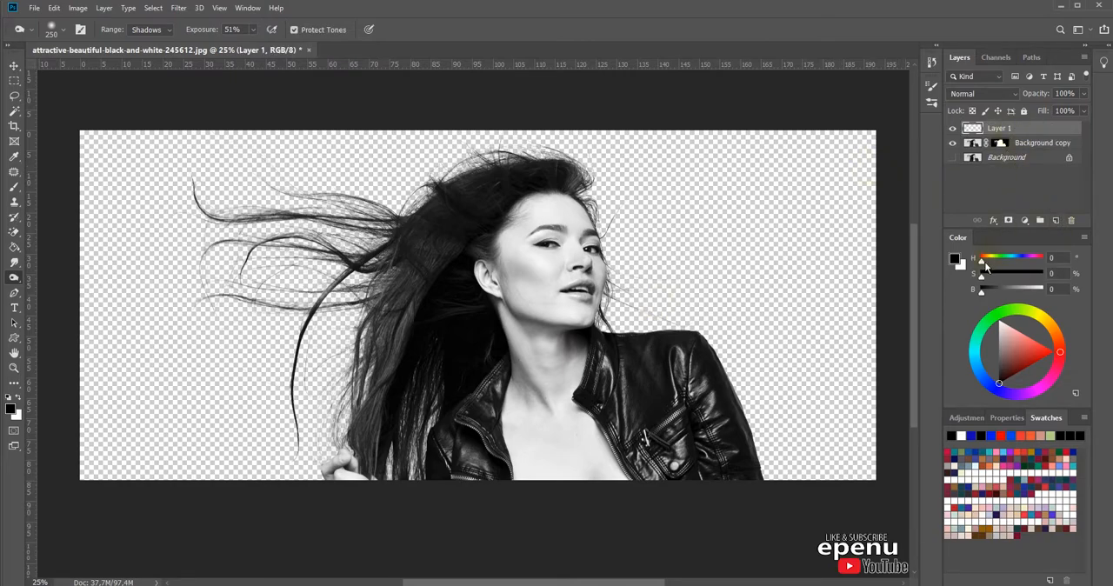
drag(984, 265, 1005, 292)
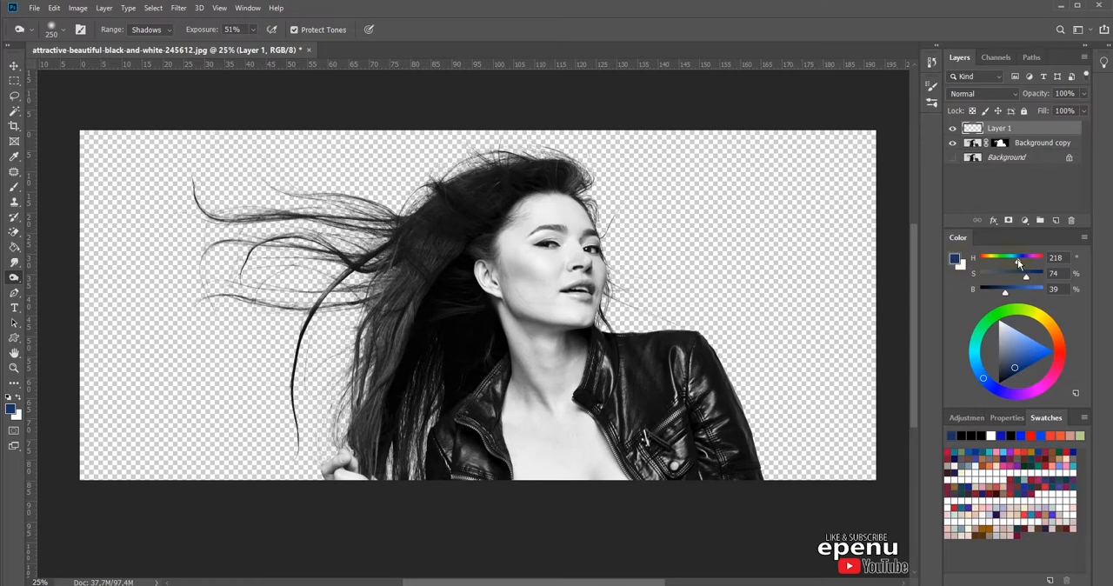
click(957, 259)
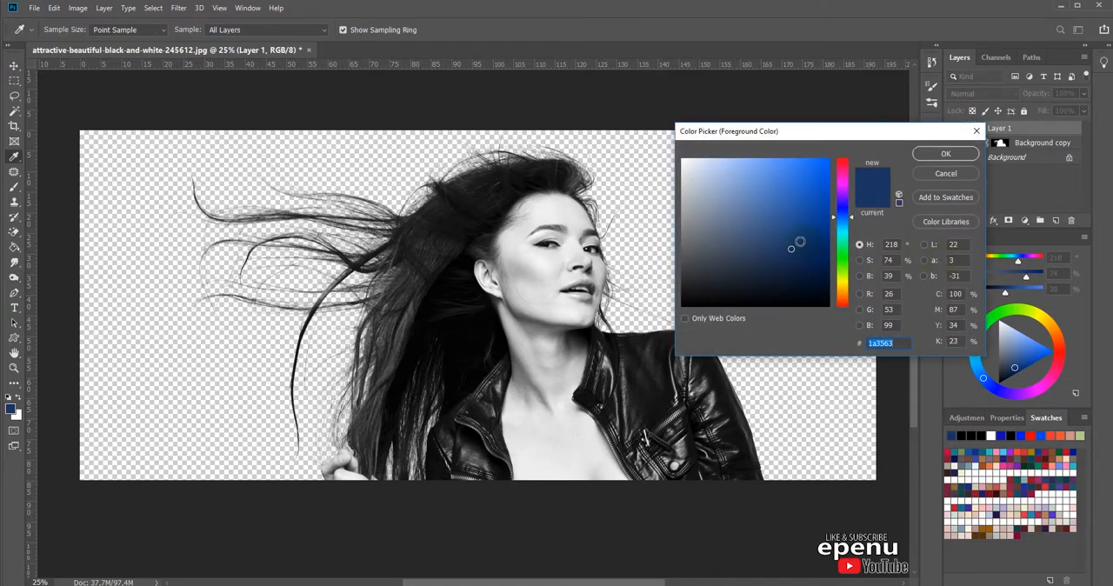
click(802, 230)
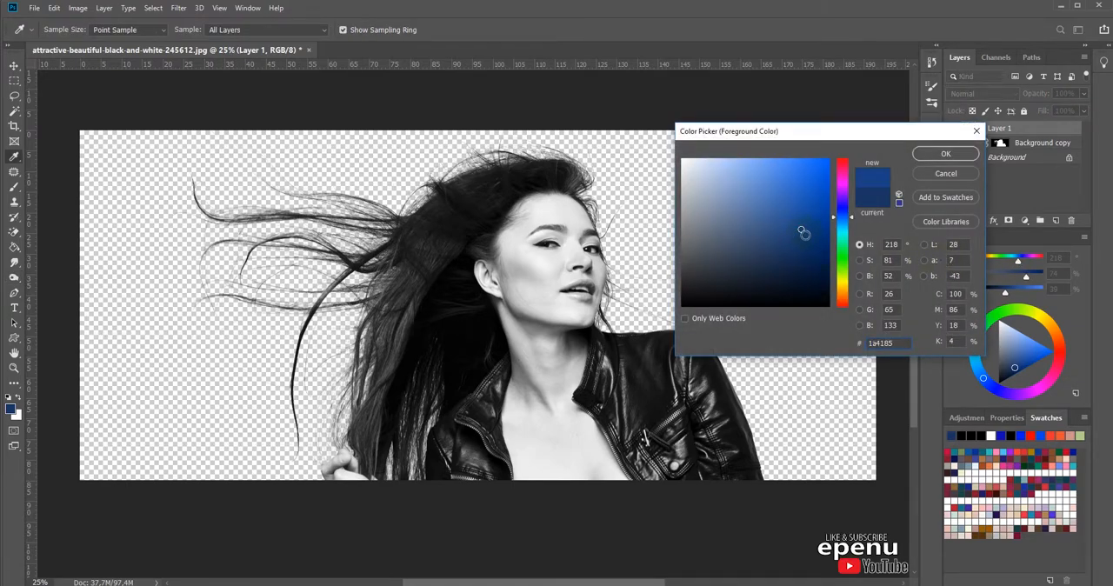
click(787, 236)
click(845, 213)
drag(851, 217, 852, 224)
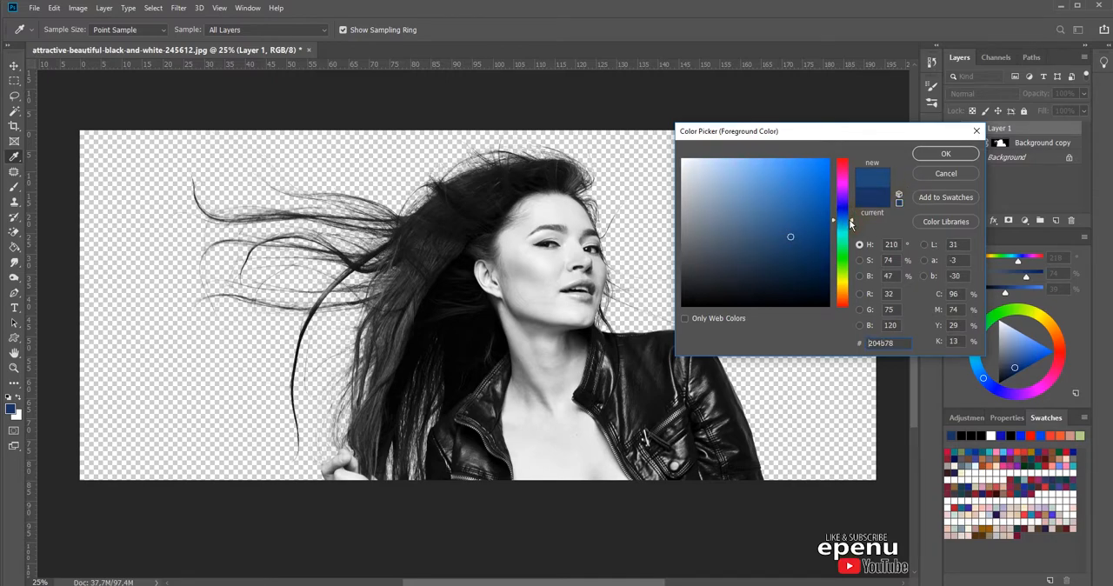
click(947, 154)
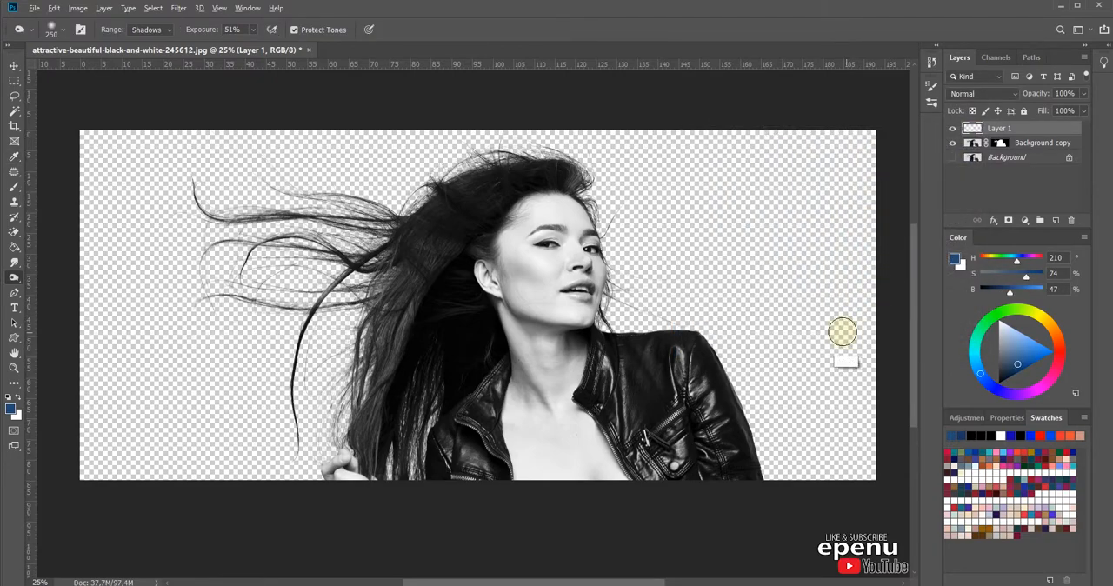
key(alt+BackSpace)
drag(1002, 129, 1006, 166)
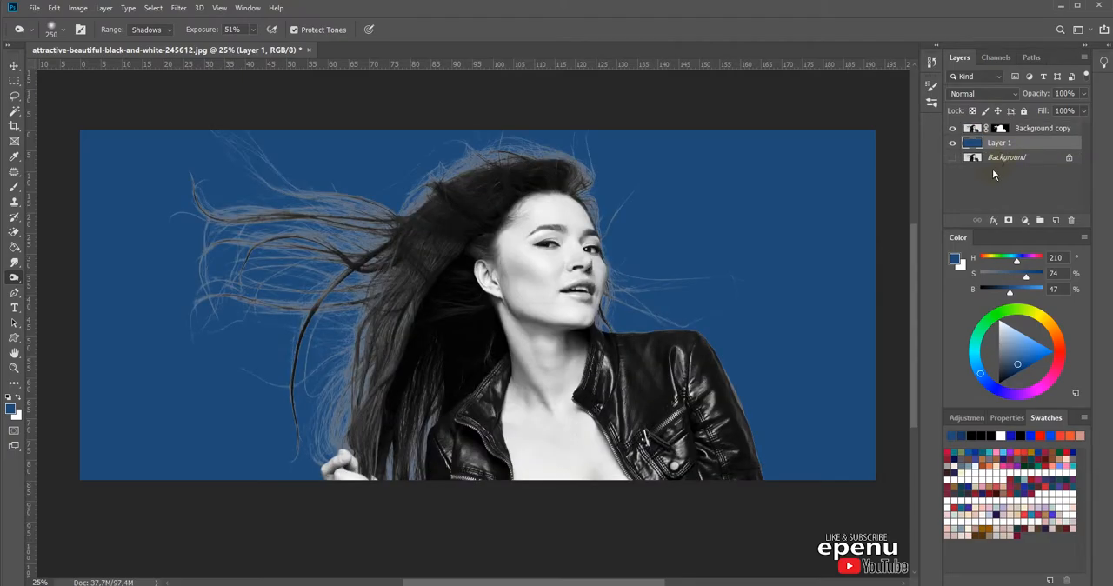
Step: Examine the flying hair strands up close against the blue backdrop for leftover light edges
drag(367, 176, 252, 347)
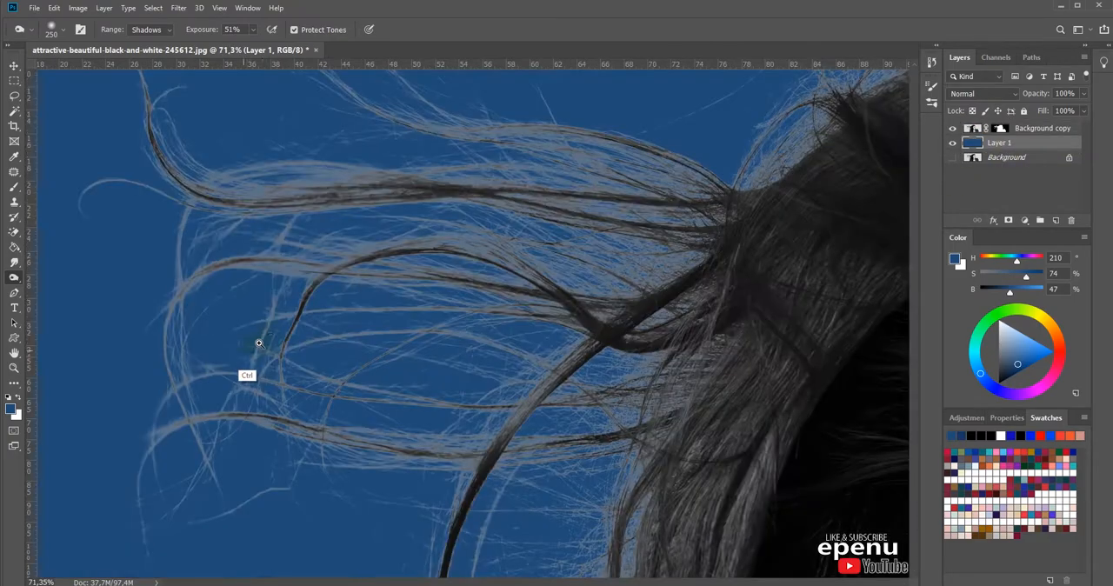
mouse_move(592, 245)
mouse_down()
mouse_move(546, 302)
mouse_move(566, 340)
mouse_move(558, 447)
mouse_up()
ctrl+click(546, 307)
ctrl+click(546, 315)
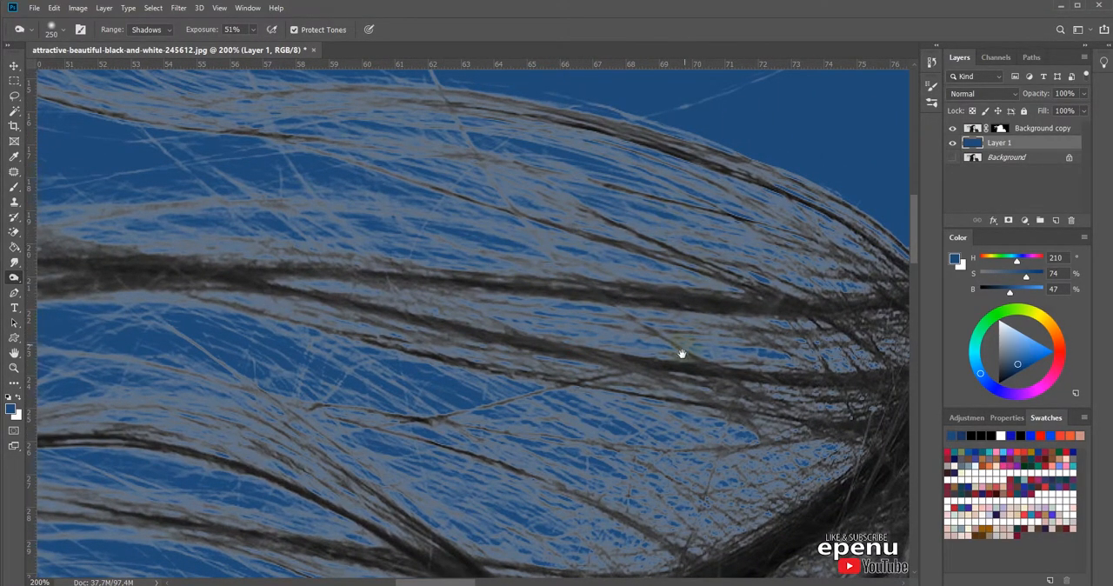
alt+click(636, 342)
alt+click(638, 366)
alt+click(642, 370)
alt+click(652, 375)
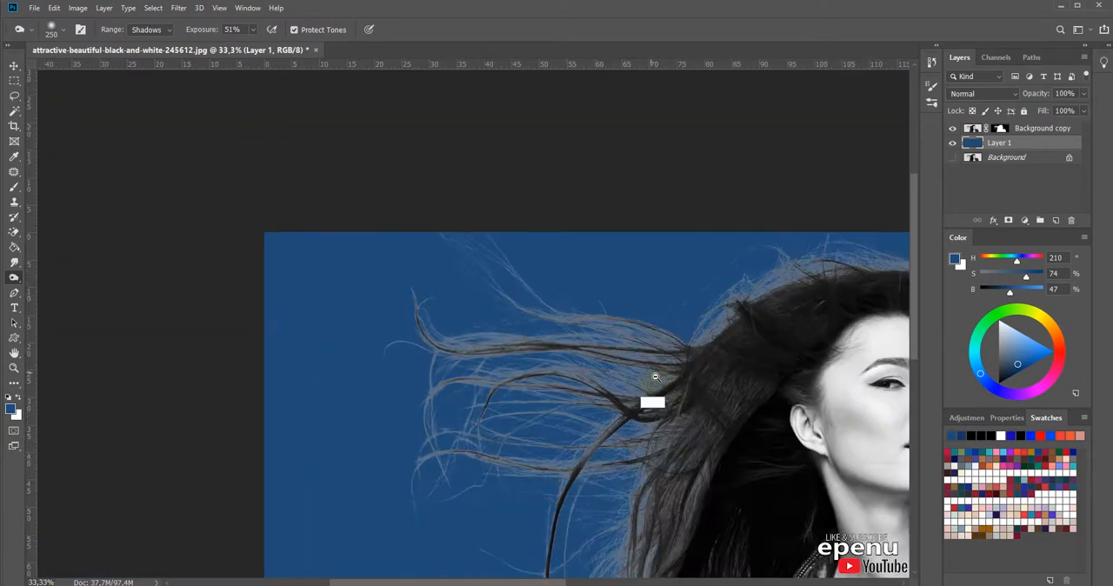
alt+click(654, 374)
drag(683, 387, 566, 301)
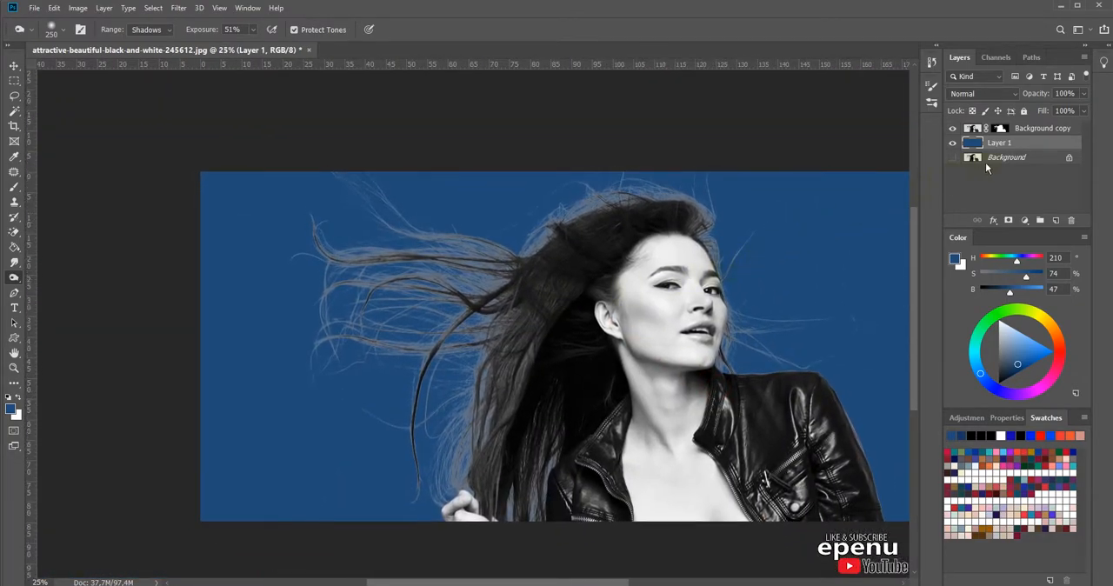
Step: Duplicate the original Background layer and move the duplicate above the masked Background copy
click(1022, 160)
drag(1031, 160, 1058, 225)
drag(1033, 162, 1007, 130)
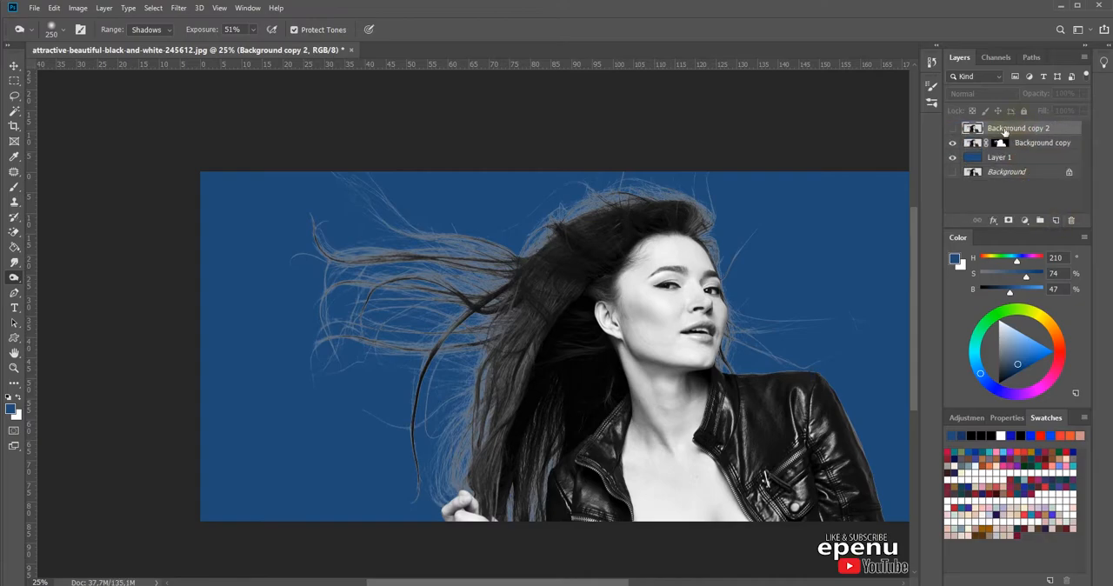
Step: Show the topmost duplicate layer and set its blend mode to Multiply
click(952, 129)
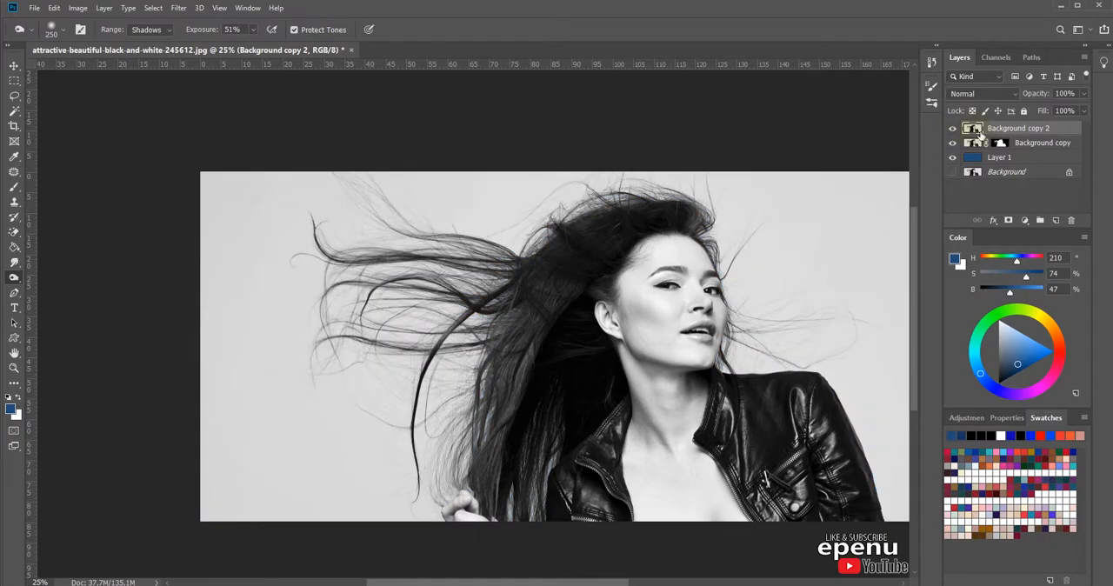
click(986, 94)
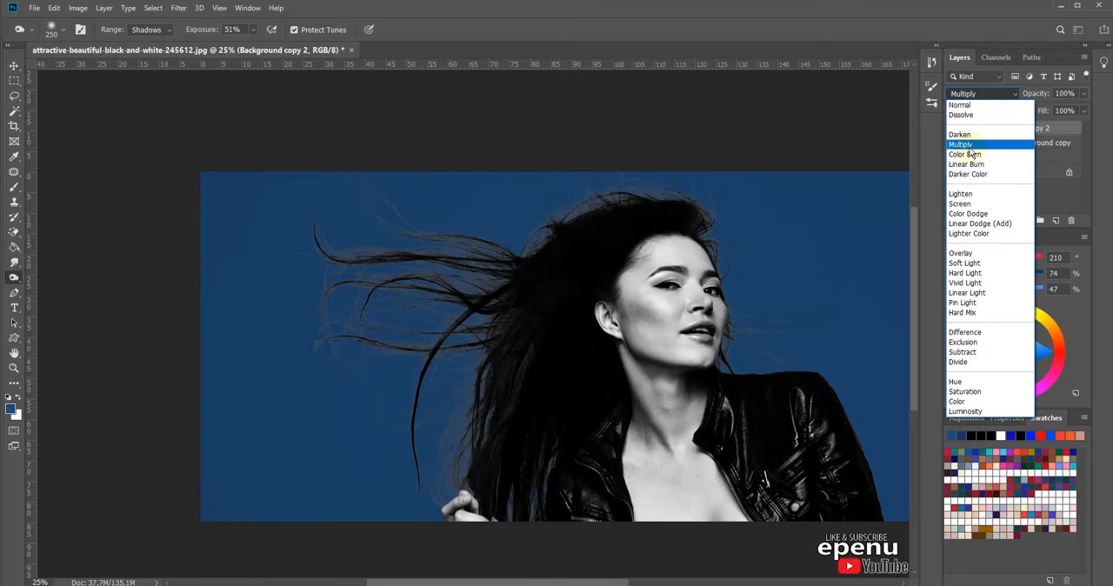
click(974, 145)
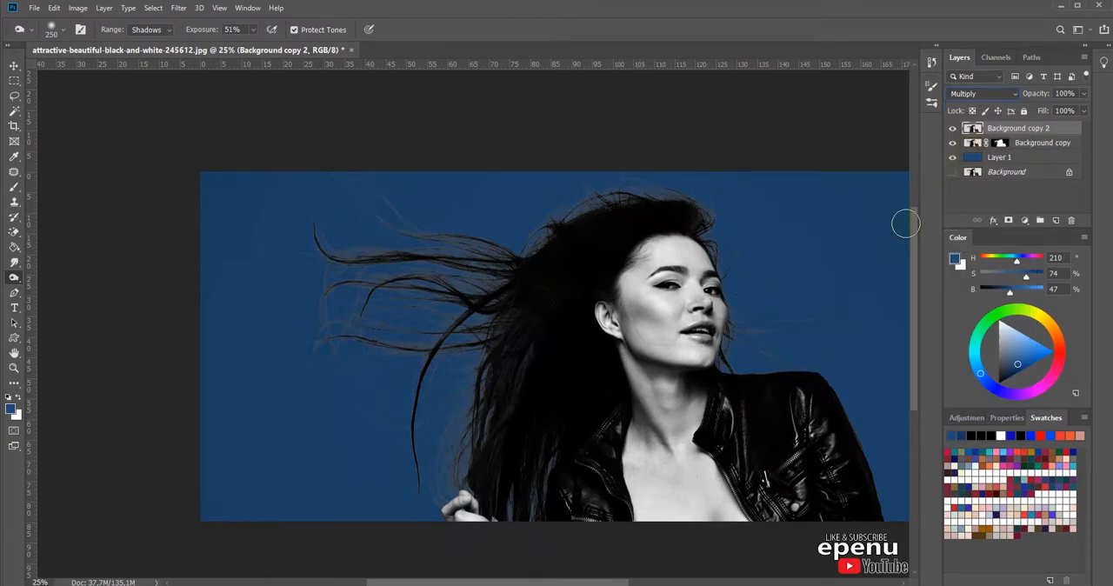
Step: Apply Curves to the Background copy layer mask with a midtone point at input 33, output 68 and the upper endpoint pulled inward
drag(475, 219, 388, 329)
drag(474, 320, 539, 343)
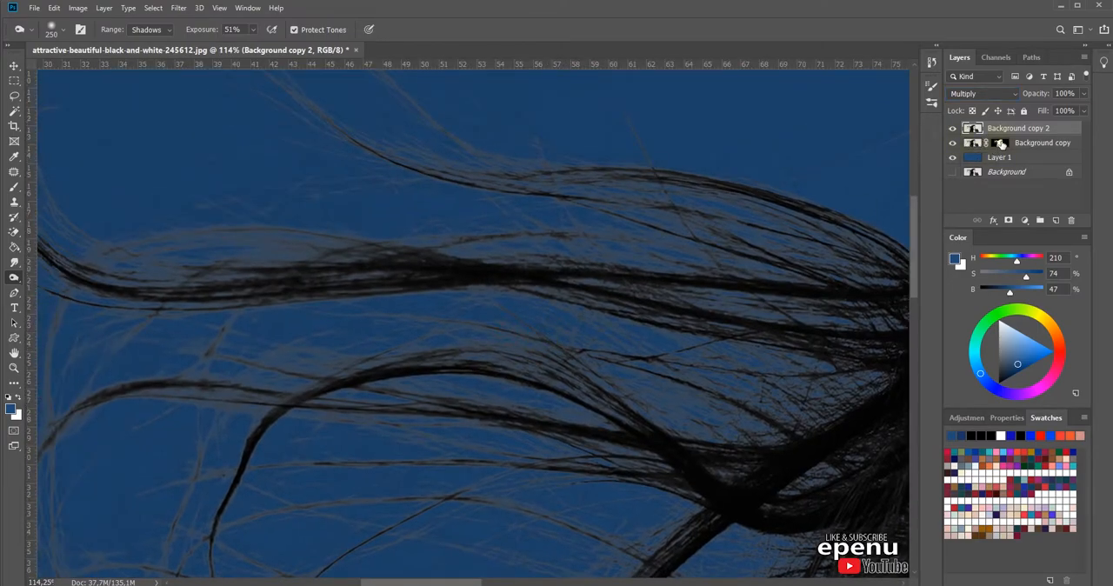
click(1001, 144)
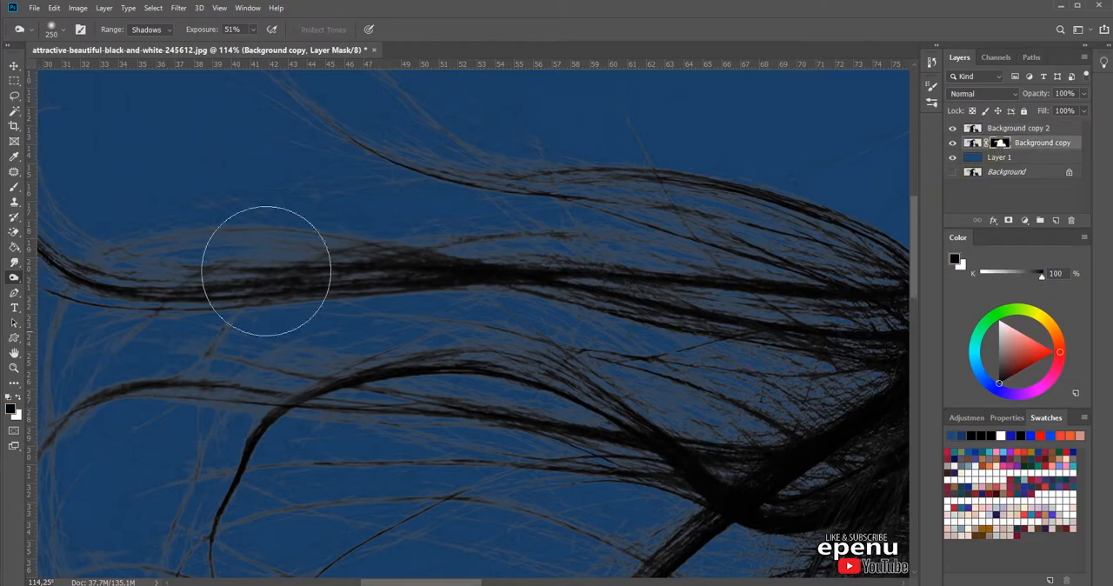
click(103, 7)
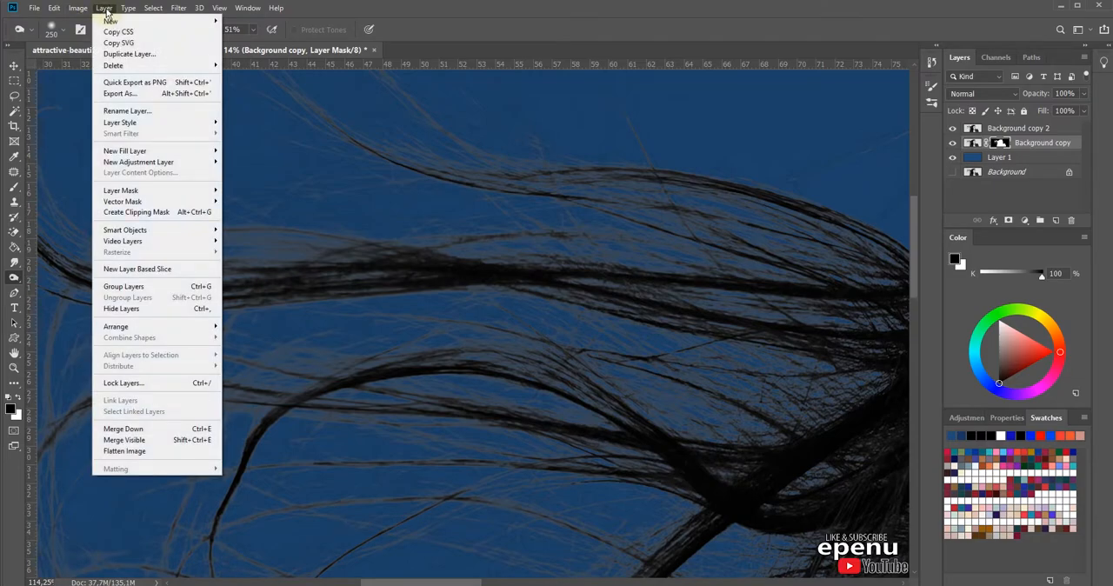
click(82, 9)
click(81, 8)
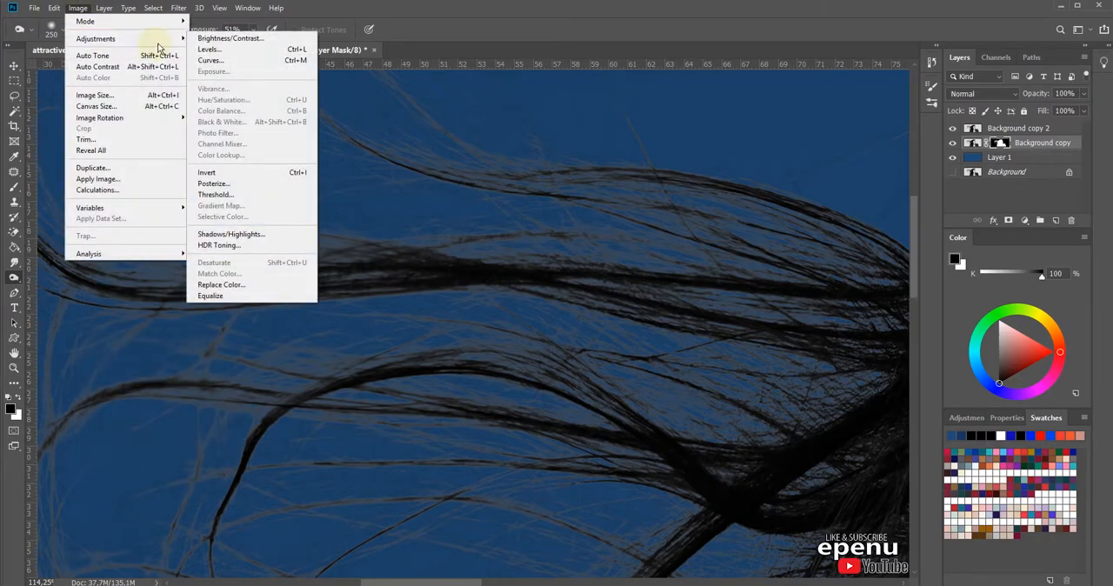
mouse_move(145, 40)
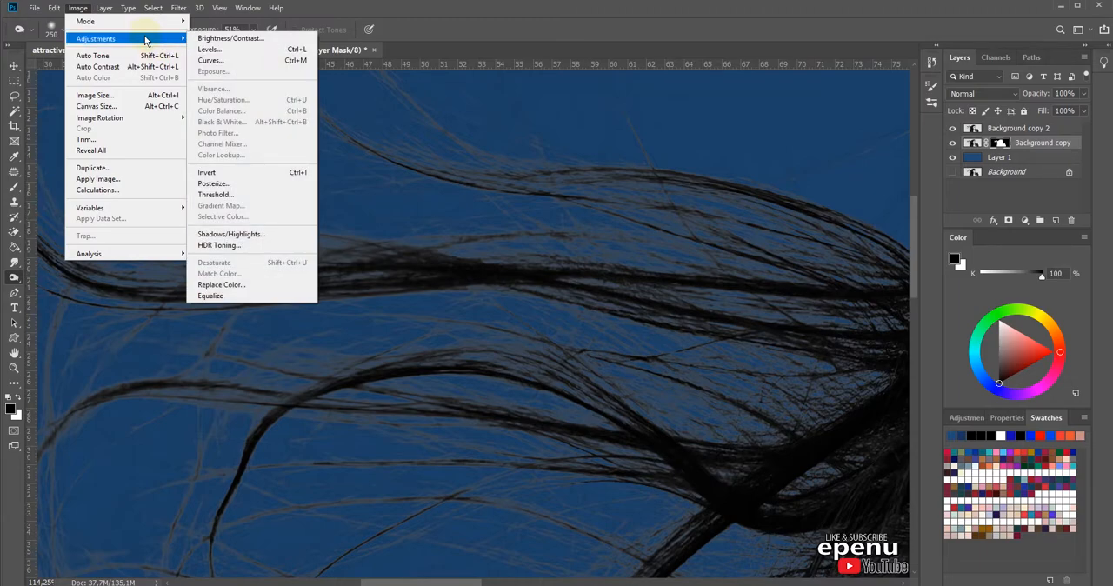
click(211, 61)
click(754, 303)
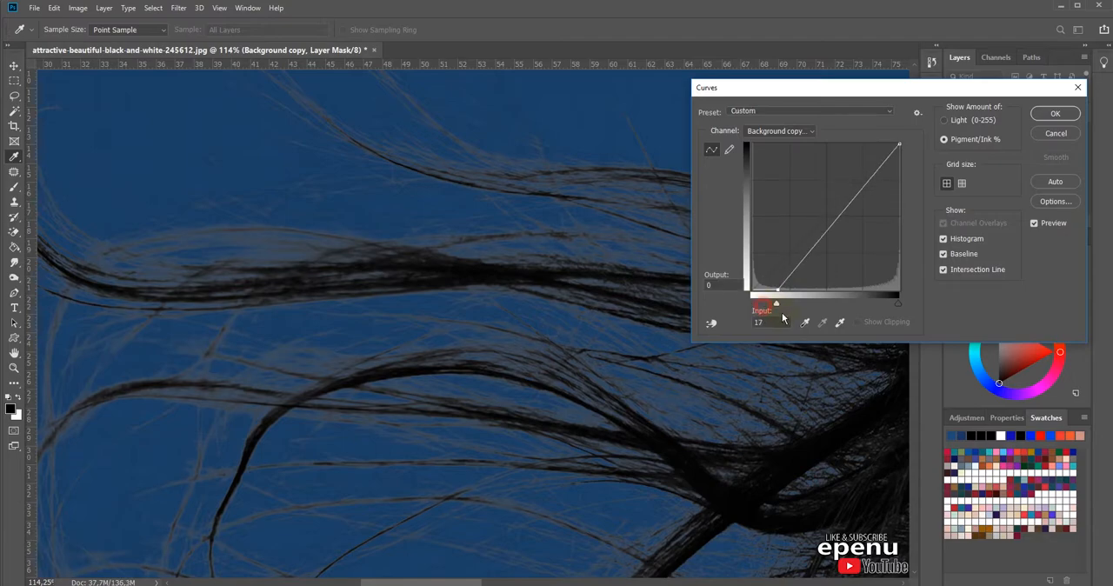
drag(779, 257, 845, 131)
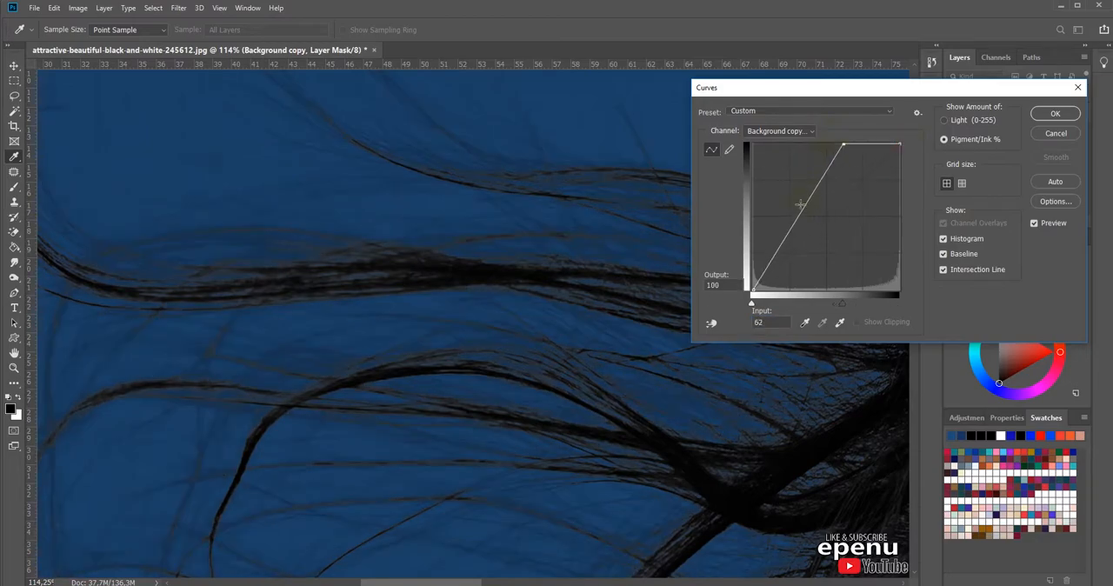
drag(794, 216, 803, 185)
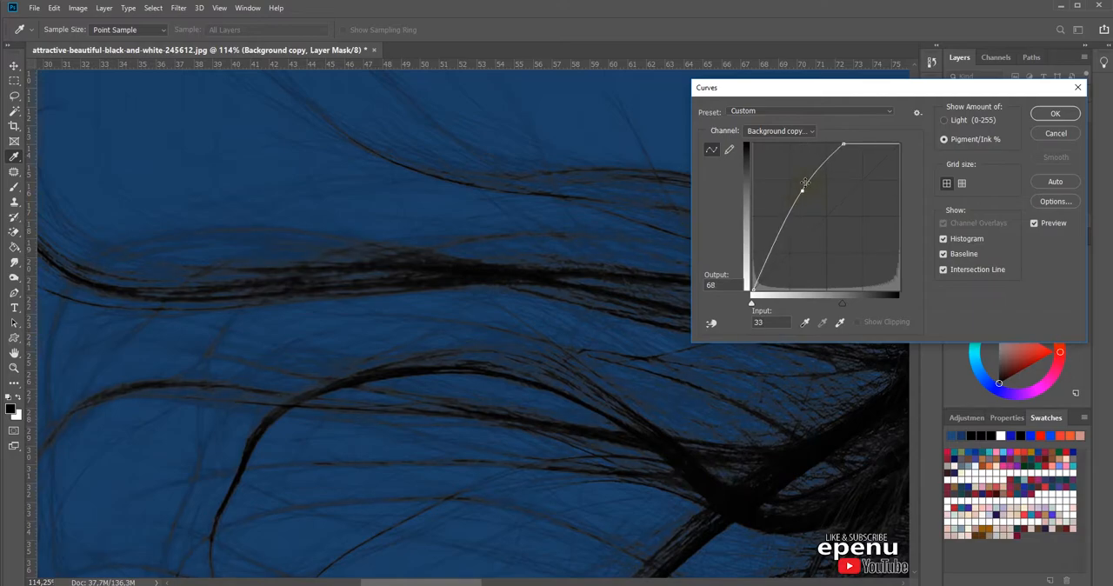
drag(846, 143, 868, 139)
mouse_move(754, 288)
mouse_down()
mouse_move(753, 270)
mouse_move(748, 295)
mouse_move(772, 271)
mouse_move(760, 257)
mouse_move(766, 288)
mouse_up()
click(805, 193)
click(1055, 114)
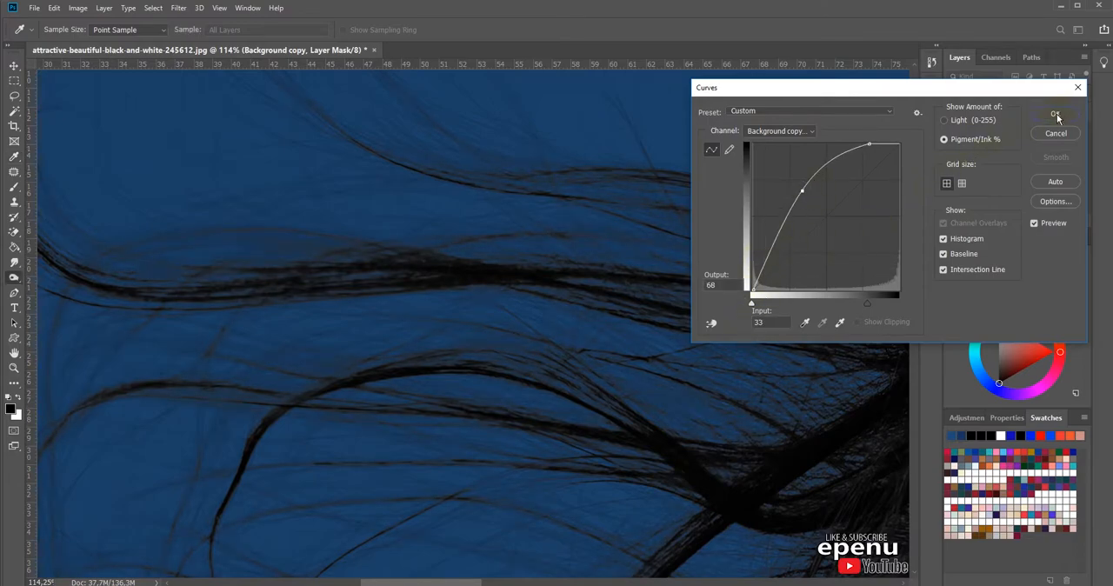
Step: Examine the hair against the blue and compare the image with and without the Background copy 2 layer
drag(803, 310, 620, 354)
scroll(620, 354, down, 4)
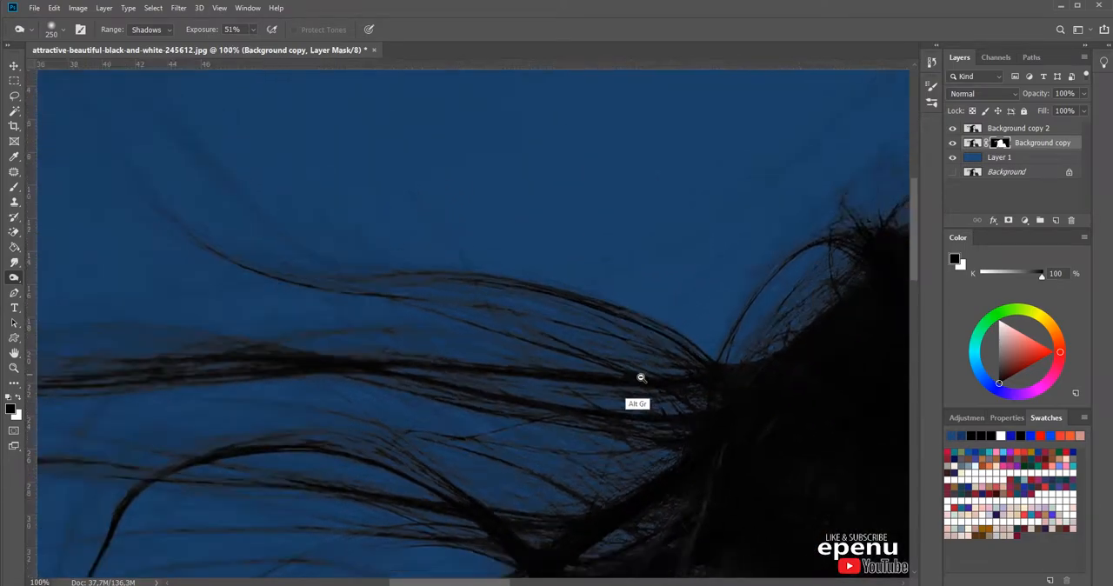
scroll(598, 385, down, 1)
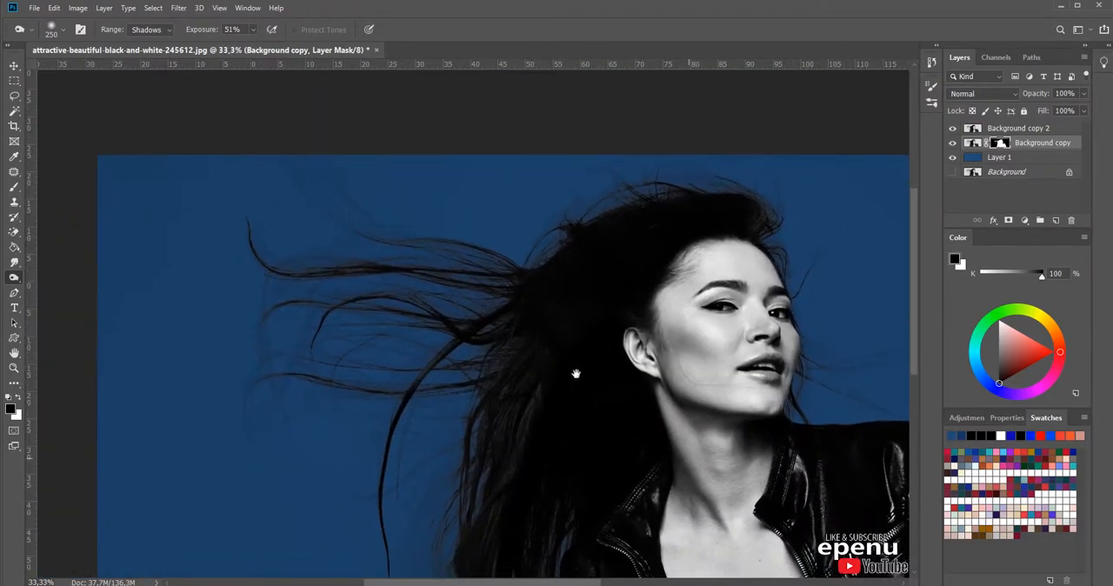
drag(574, 377, 609, 360)
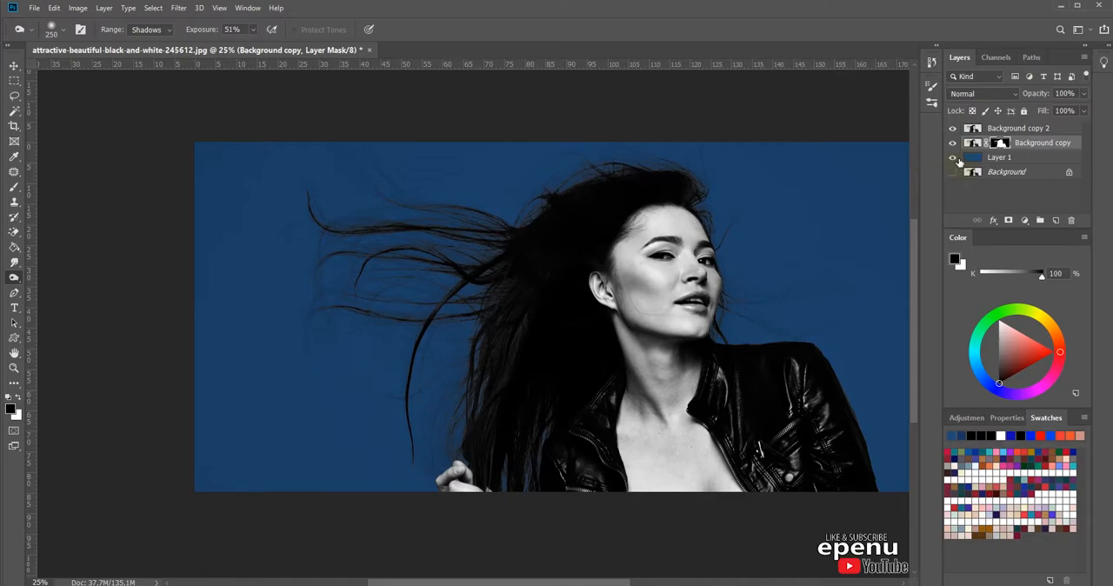
click(953, 129)
click(954, 129)
Step: Add a layer mask to Background copy 2 and paint black on it over the woman's cheek with a hard brush
click(972, 129)
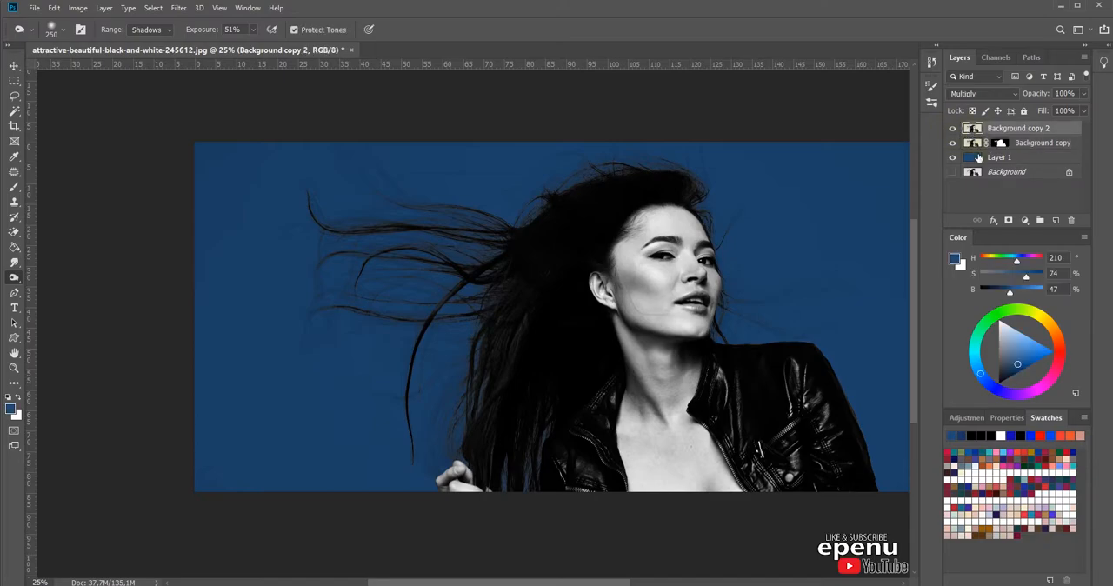
click(1009, 220)
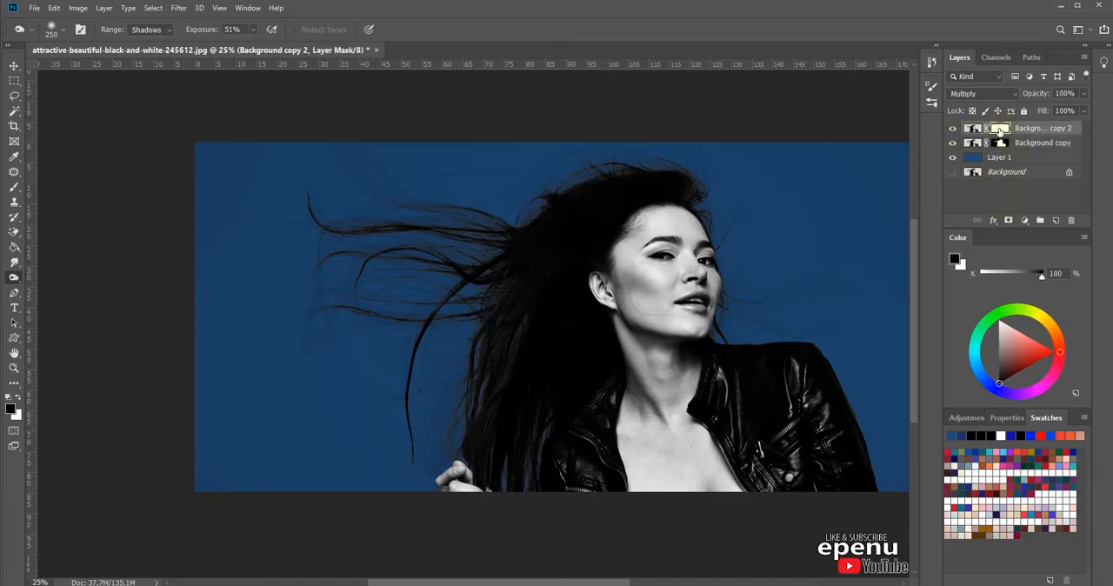
click(14, 187)
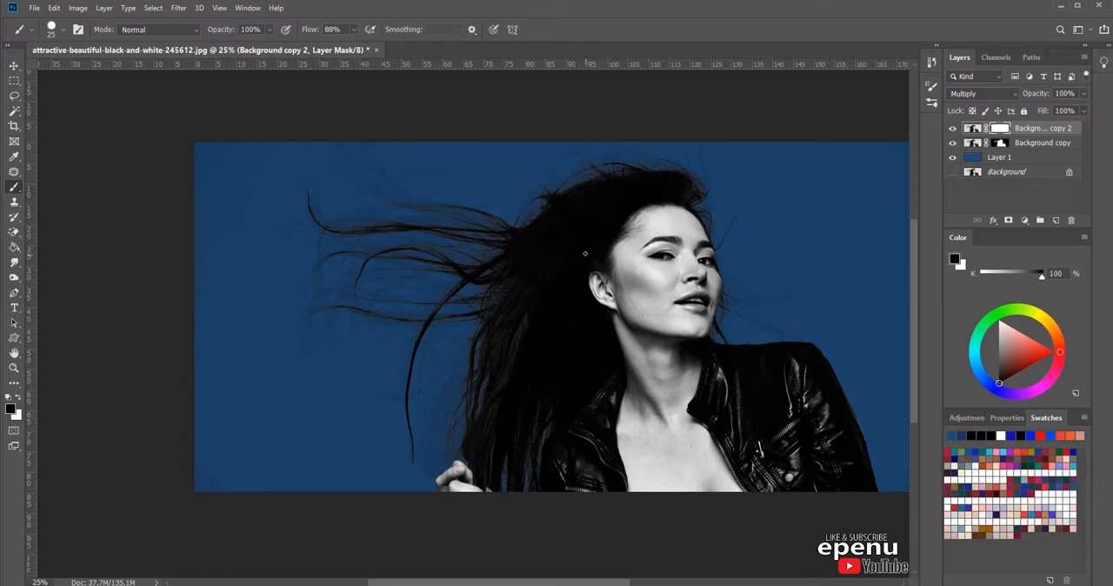
drag(628, 302, 640, 298)
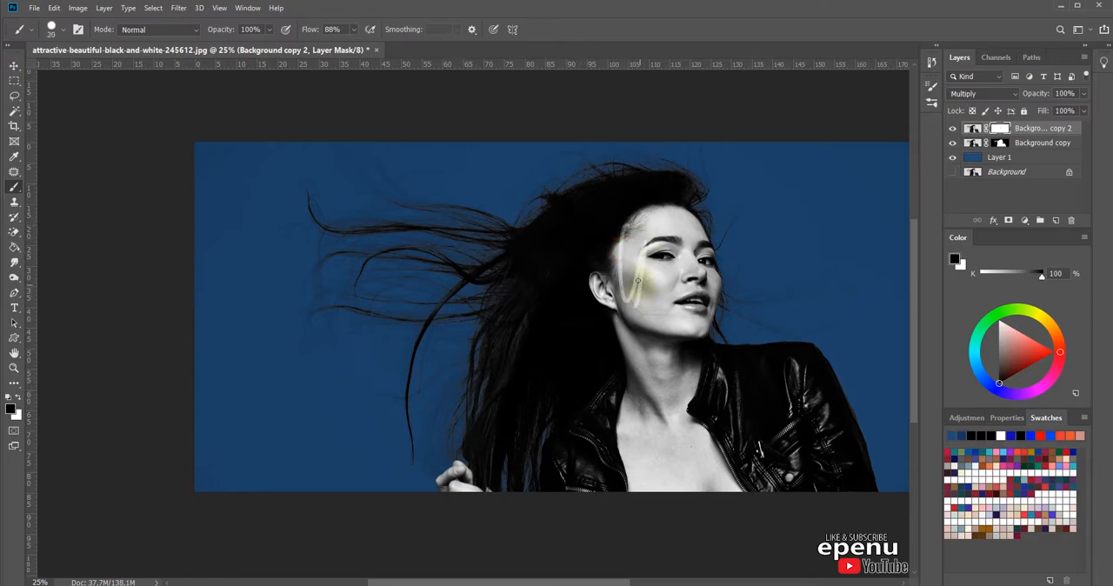
key(bracketright)
key(bracketright)
key(bracketright)
key(bracketright)
key(bracketright)
key(bracketright)
key(bracketright)
key(bracketright)
key(bracketright)
key(bracketright)
key(bracketright)
key(bracketright)
key(bracketright)
key(bracketright)
key(bracketright)
key(bracketright)
key(bracketright)
key(bracketright)
key(bracketright)
key(bracketleft)
key(bracketleft)
key(bracketleft)
key(bracketleft)
drag(646, 284, 641, 295)
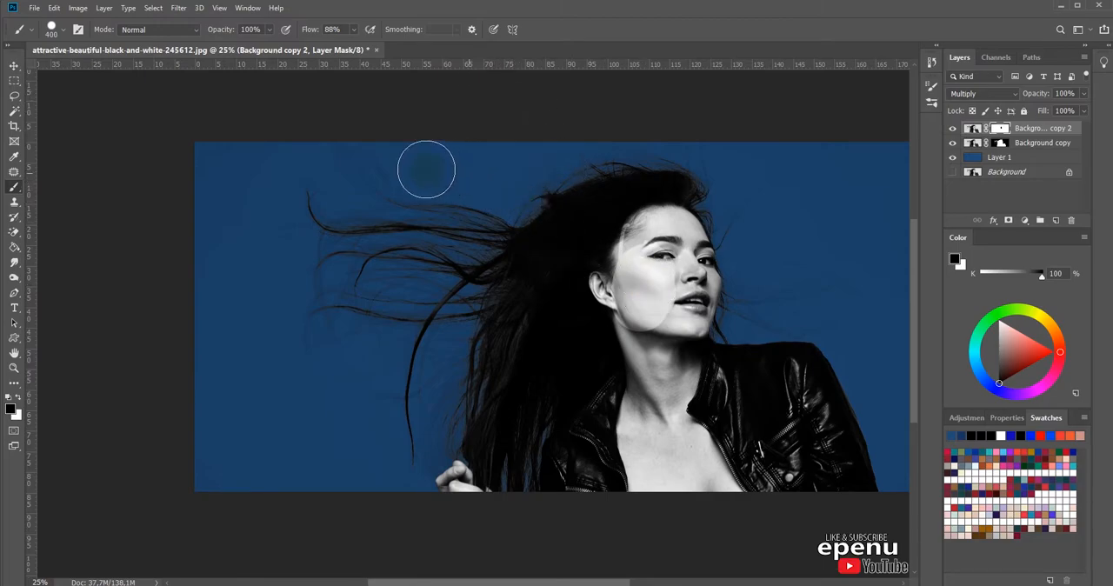
Step: Switch to the soft round 30 px brush tip, enlarge it, and paint black on the Background copy 2 mask over the face
click(77, 29)
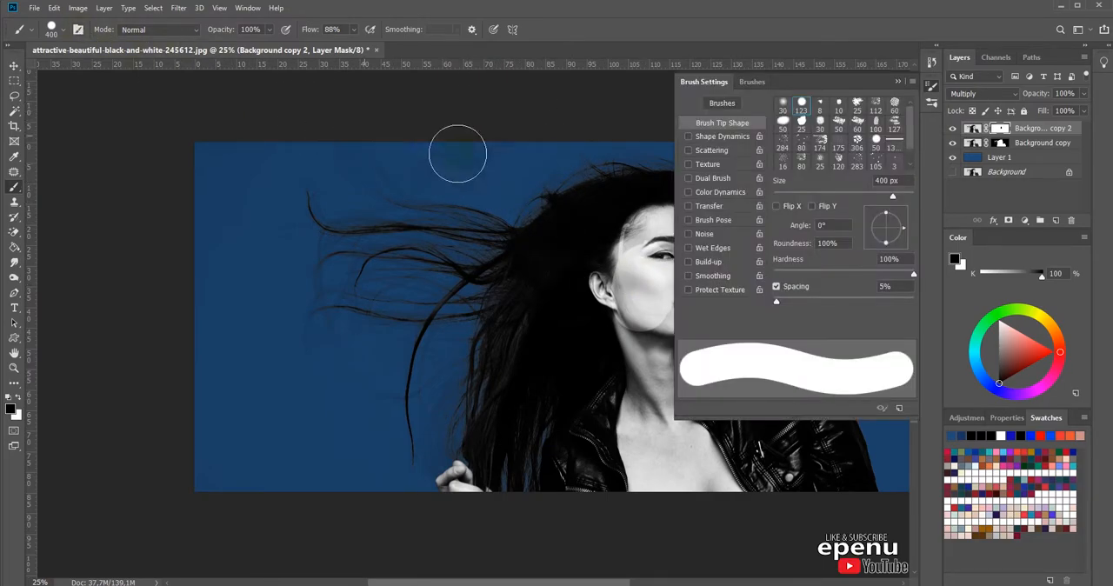
click(782, 104)
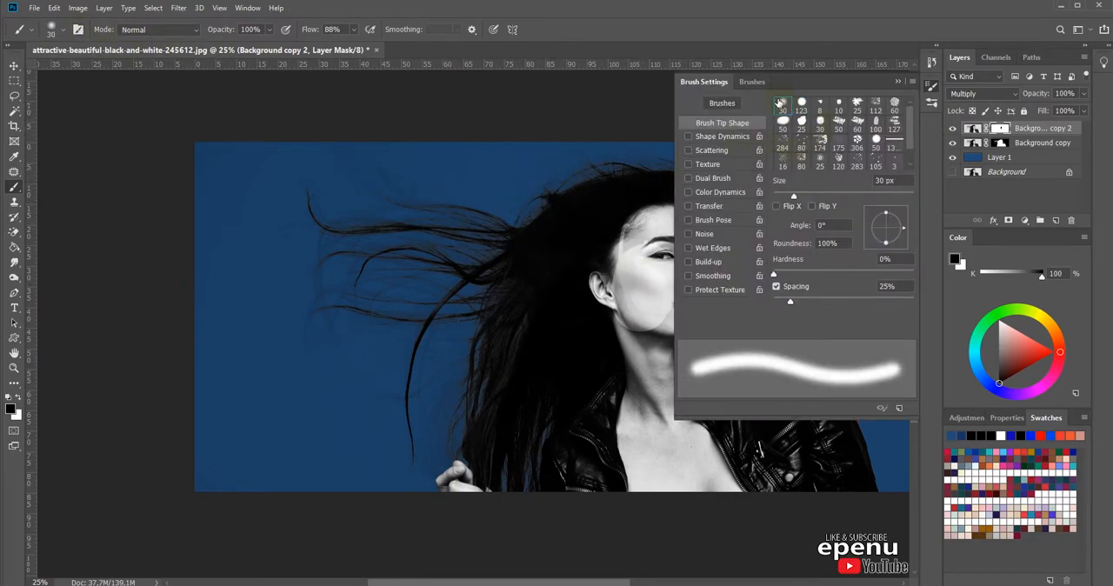
click(901, 81)
key(])
key(])
key(])
key(])
key(])
key(])
key(])
key(])
key(])
key(])
key(])
key(])
key(])
key(])
key(])
mouse_move(665, 282)
mouse_down()
mouse_move(664, 308)
mouse_move(644, 305)
mouse_move(629, 256)
mouse_move(620, 264)
mouse_up()
key([)
mouse_move(641, 230)
mouse_down()
mouse_move(680, 269)
mouse_move(650, 270)
mouse_move(684, 311)
mouse_move(707, 277)
mouse_move(714, 306)
mouse_up()
Step: Paint black on the Background copy 2 mask over the neck, chest and leather jacket with a soft 400 px brush
key(bracketright)
key(bracketright)
key(bracketright)
key(bracketright)
mouse_move(687, 345)
mouse_down()
mouse_move(684, 409)
mouse_move(640, 365)
mouse_move(643, 343)
mouse_move(627, 385)
mouse_move(641, 369)
mouse_move(707, 393)
mouse_move(696, 370)
mouse_move(686, 441)
mouse_move(644, 440)
mouse_move(839, 473)
mouse_move(840, 463)
mouse_move(862, 499)
mouse_move(773, 373)
mouse_move(700, 430)
mouse_move(636, 421)
mouse_move(582, 476)
mouse_move(635, 469)
mouse_move(626, 493)
mouse_move(665, 477)
mouse_move(681, 392)
mouse_move(648, 403)
mouse_move(646, 435)
mouse_move(702, 430)
mouse_move(682, 424)
mouse_move(643, 350)
mouse_up()
Step: Set the brush flow to 30% and paint black on the mask over the dark hair between the ear and jacket
click(352, 31)
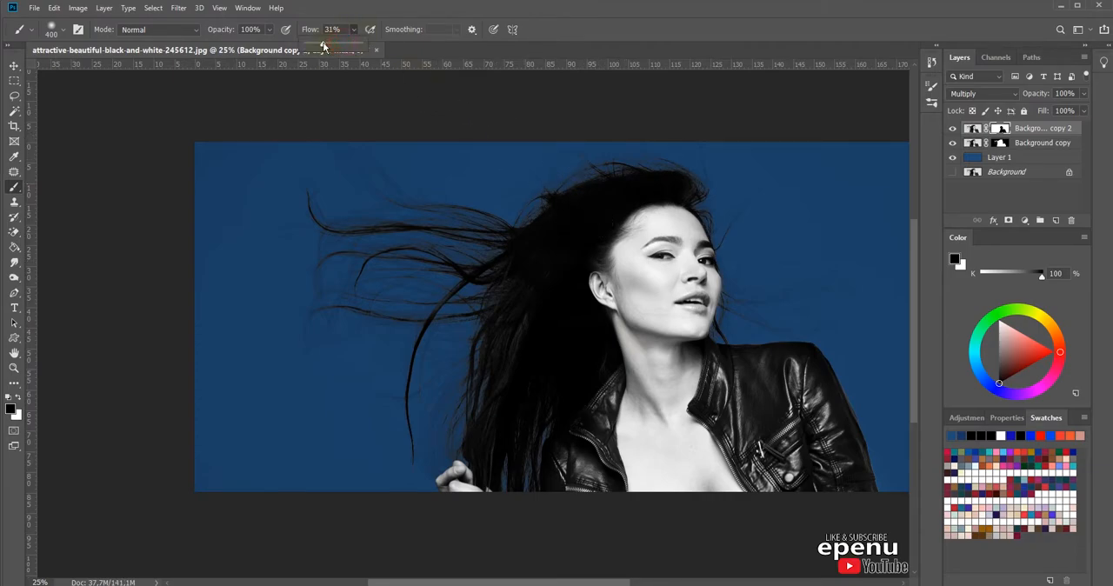
click(642, 330)
mouse_move(605, 369)
mouse_down()
mouse_move(591, 351)
mouse_move(575, 356)
mouse_up()
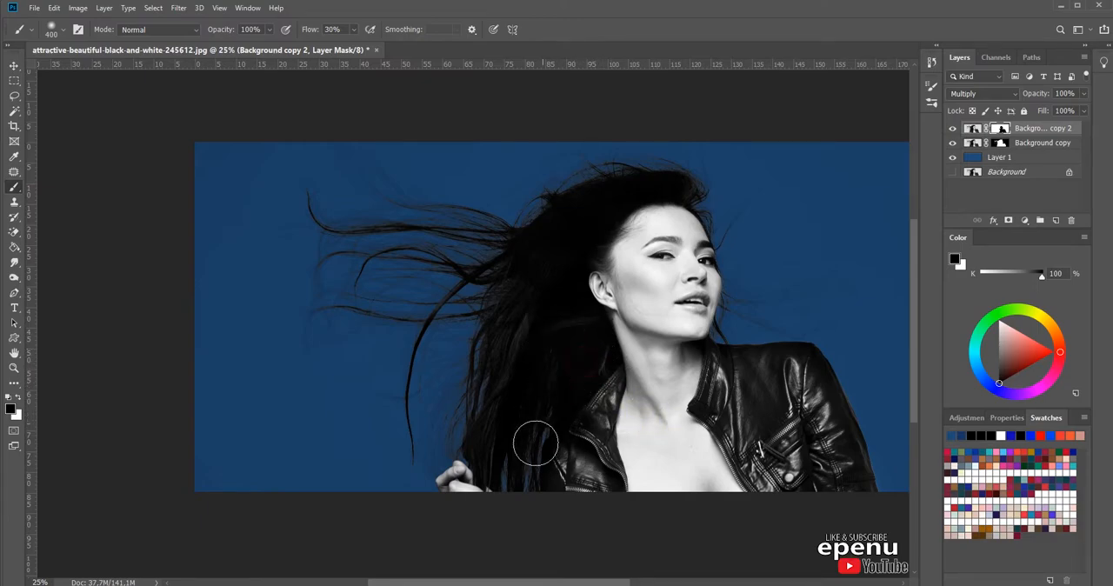
click(591, 288)
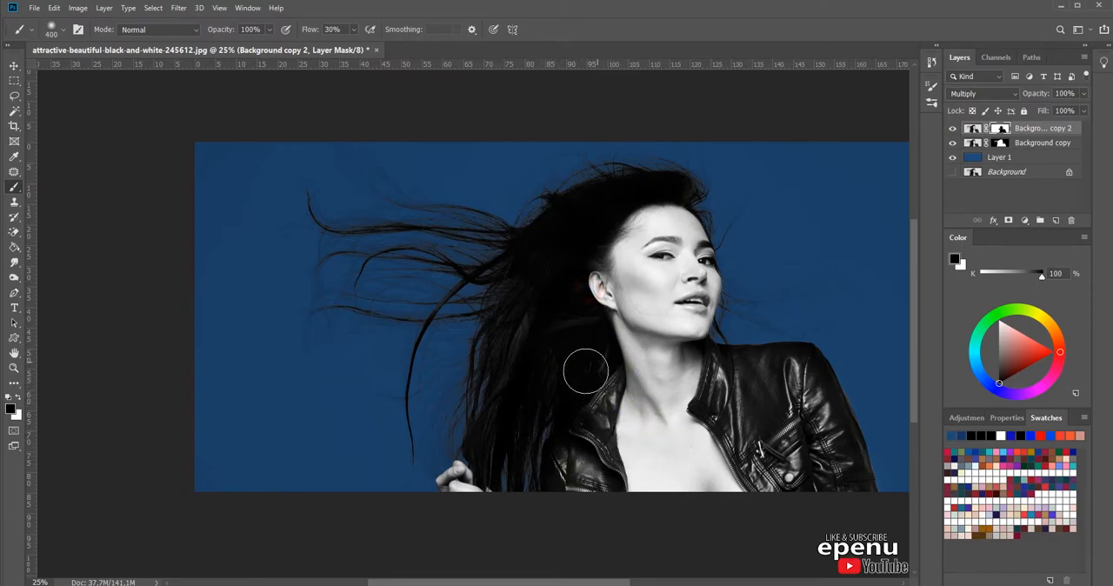
Step: Paint white on the Background copy 2 mask over the hair above the ear to restore the Multiply effect
key(x)
mouse_move(569, 266)
mouse_down()
mouse_move(607, 259)
mouse_move(641, 278)
mouse_move(607, 239)
mouse_up()
click(599, 236)
click(581, 259)
Step: Dab black on the mask along the hairline at the forehead and temple and into the hair behind it
key(x)
click(648, 216)
click(635, 214)
click(596, 256)
click(592, 225)
click(561, 248)
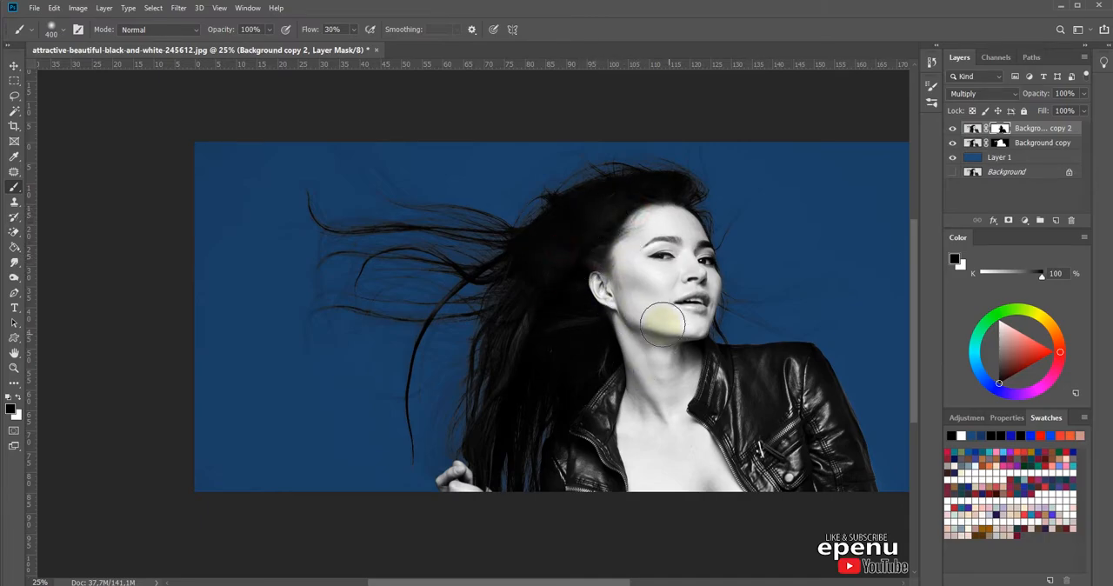
click(600, 263)
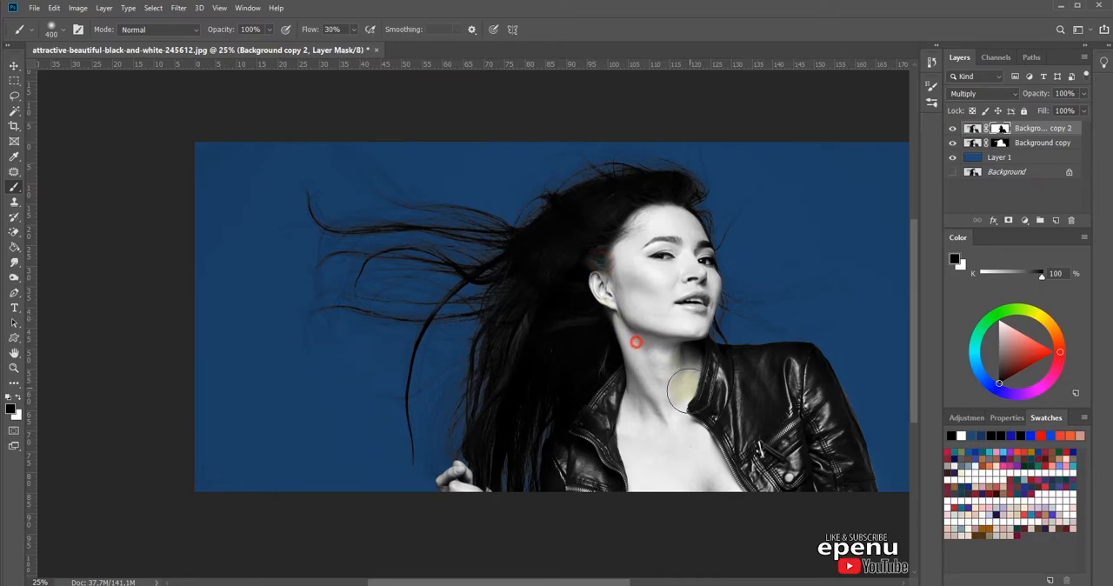
Step: Touch up the mask with white dabs over the dark hair behind the temple
key(x)
click(574, 253)
key(x)
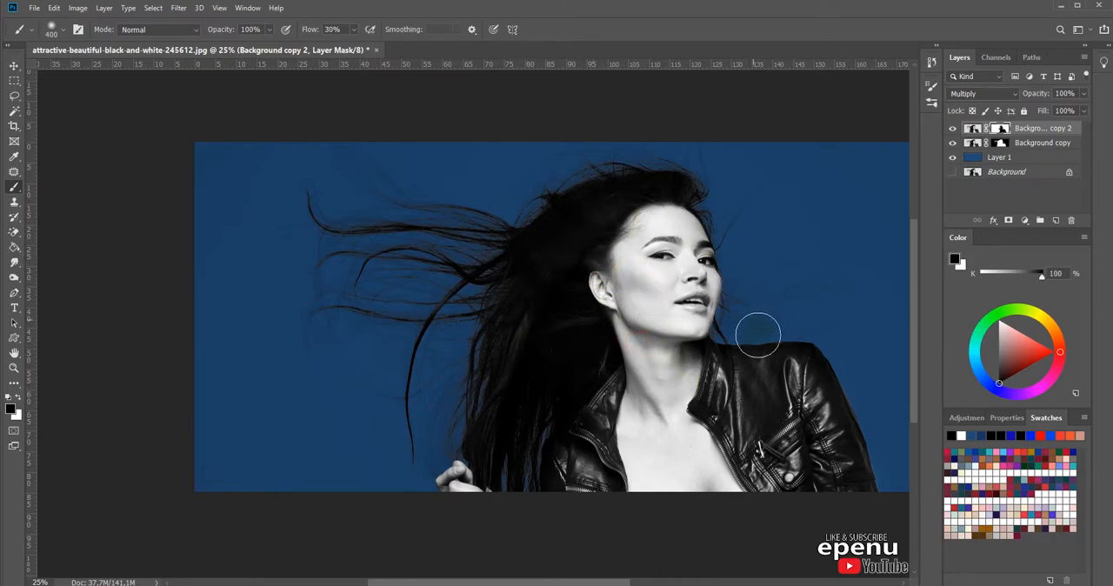
key(x)
click(597, 219)
Step: Examine the flying hair, face and jacket edges up close for a clean transition to the blue background
drag(783, 391, 694, 387)
drag(464, 186, 285, 347)
drag(667, 377, 500, 437)
drag(706, 430, 556, 372)
drag(656, 414, 569, 329)
drag(628, 460, 697, 446)
drag(683, 389, 695, 427)
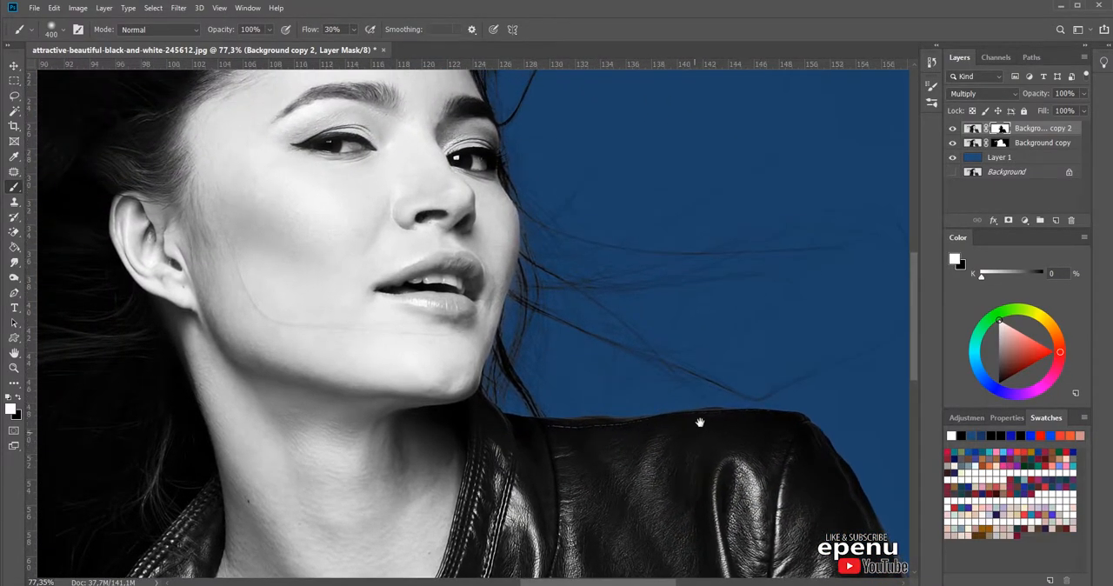
scroll(637, 275, down, 5)
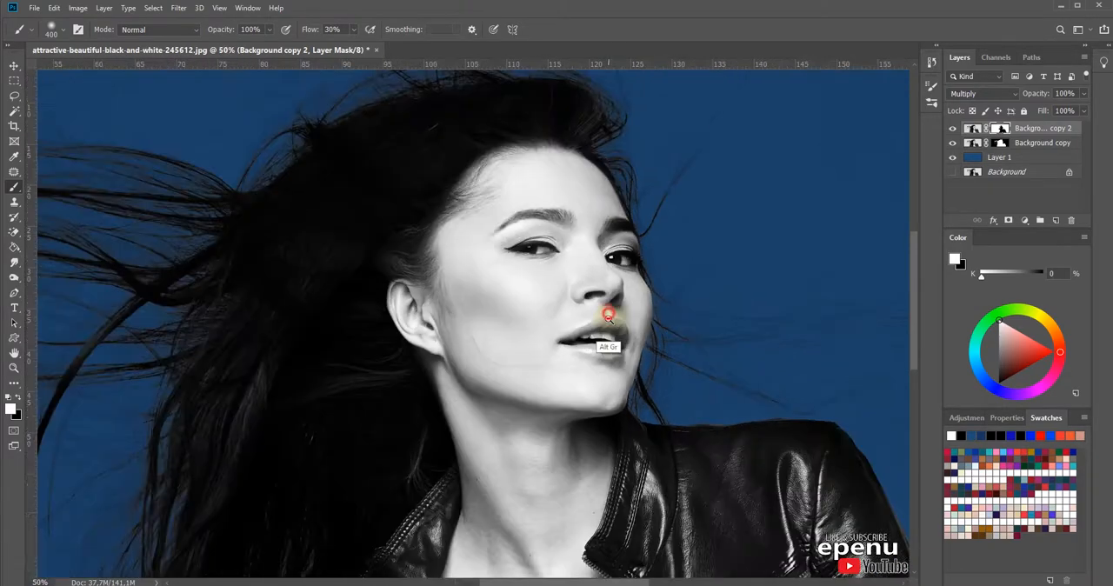
scroll(567, 314, up, 4)
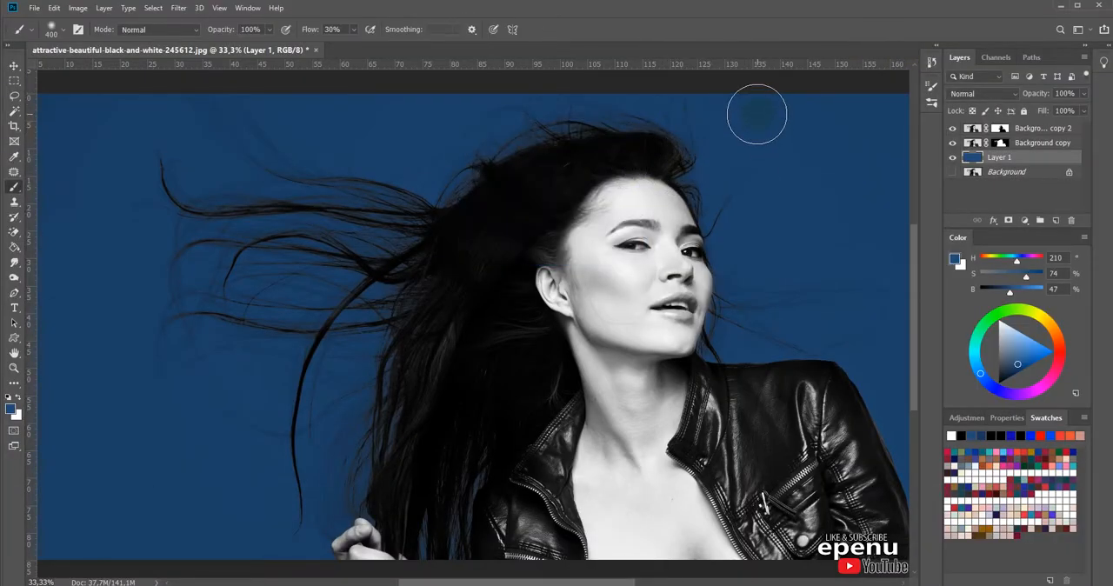
Step: Lighten the blue Layer 1 with Curves, placing a curve point at input 44, output 13
click(953, 159)
click(953, 158)
click(54, 9)
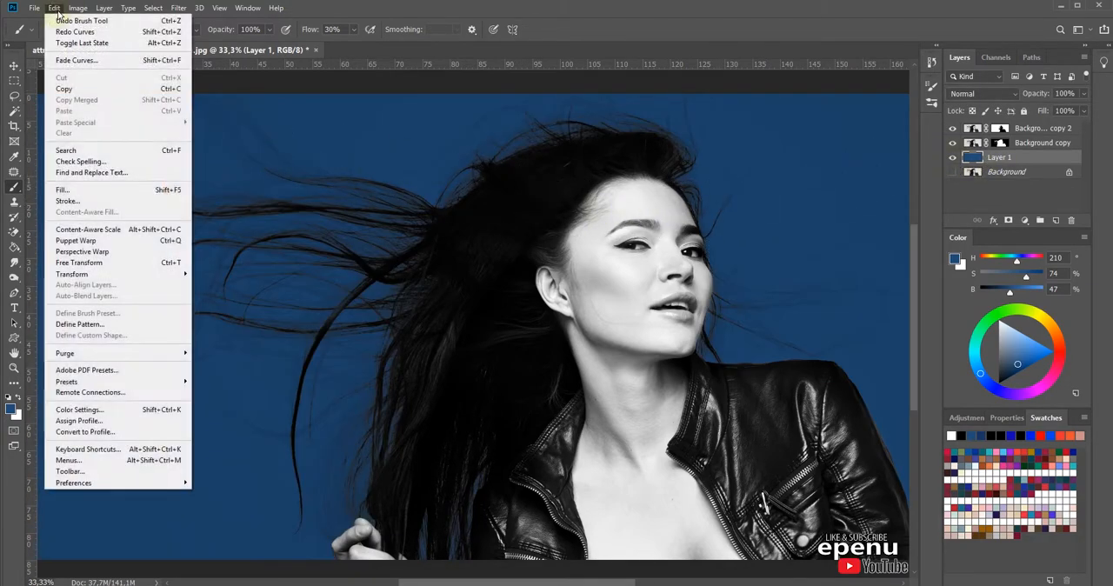
mouse_move(77, 8)
mouse_move(93, 41)
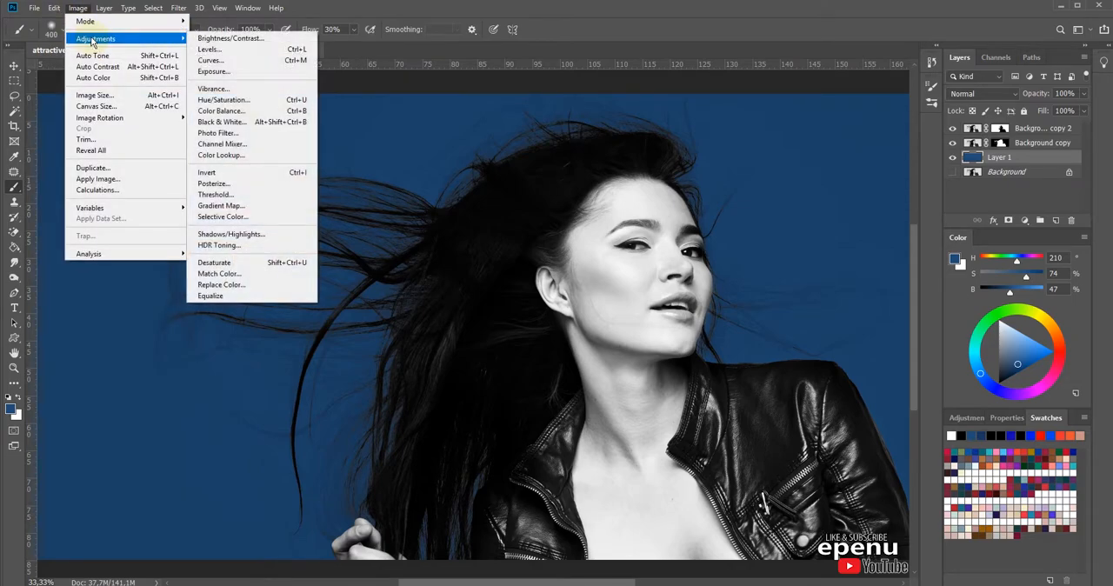
click(211, 61)
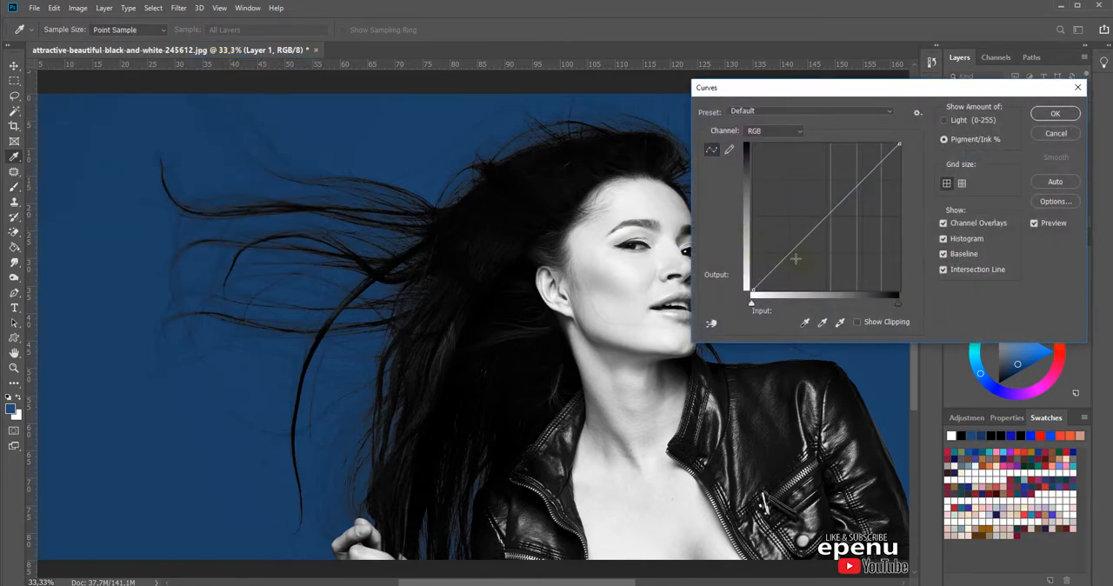
drag(793, 248, 818, 273)
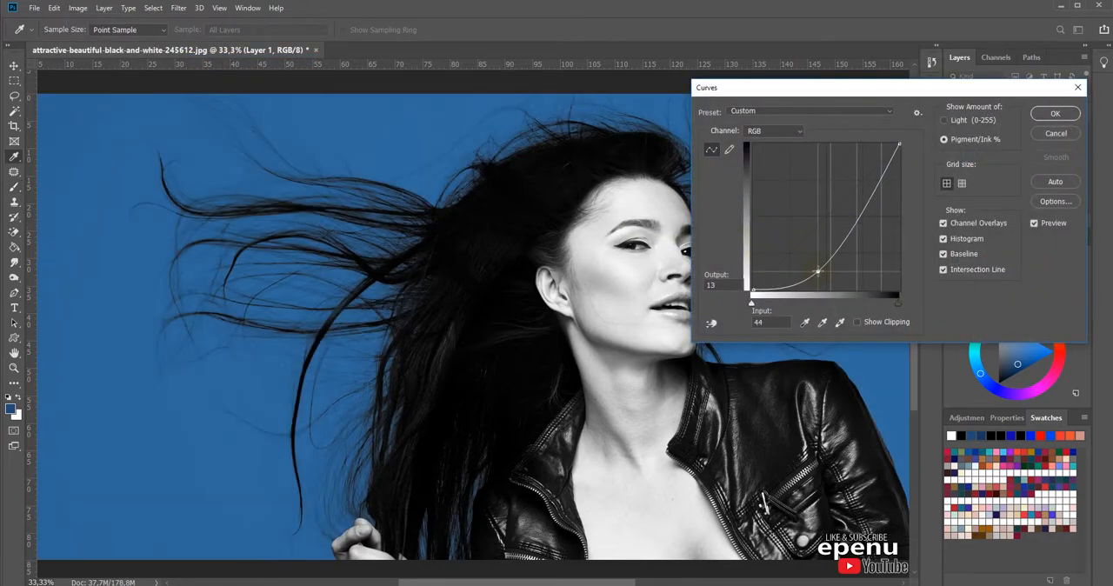
Step: Lighten Layer 1 further by reshaping its curve with an upper point at input 86, output 51, and apply Curves
drag(861, 217, 873, 228)
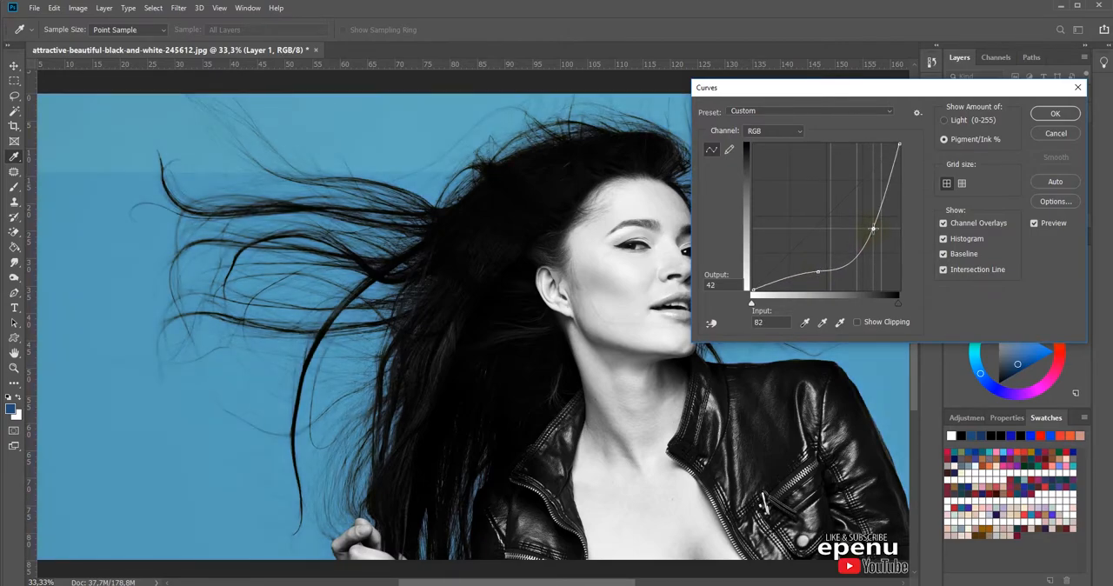
drag(818, 272, 822, 279)
drag(874, 229, 871, 225)
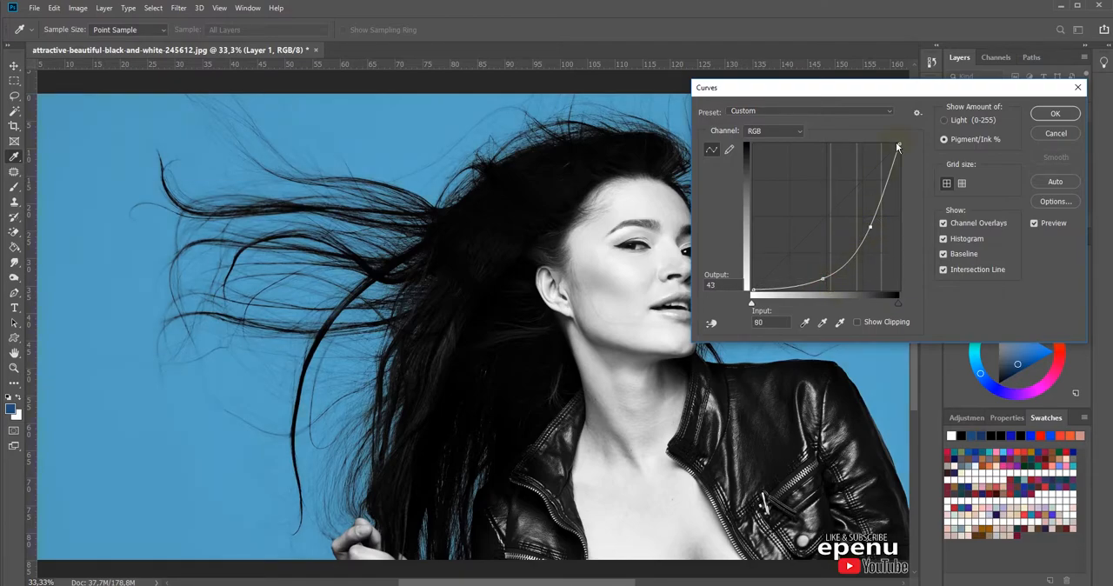
drag(871, 227, 878, 226)
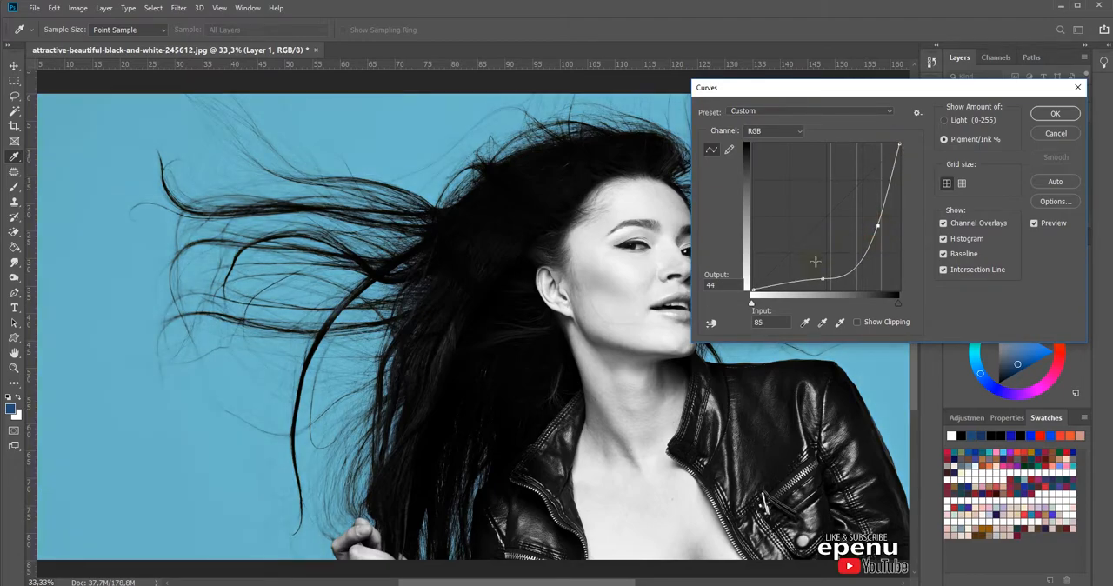
drag(821, 278, 822, 271)
drag(879, 225, 880, 215)
key(Return)
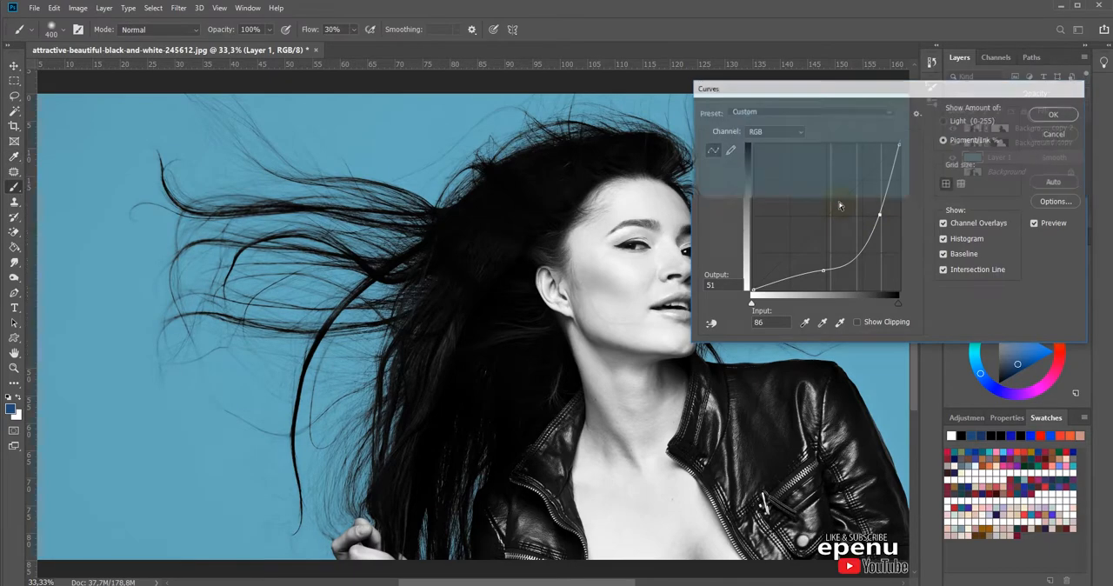
Step: Examine the flying hair, face and jacket edges up close and at full view against the light blue background
drag(537, 164, 212, 377)
drag(498, 311, 492, 395)
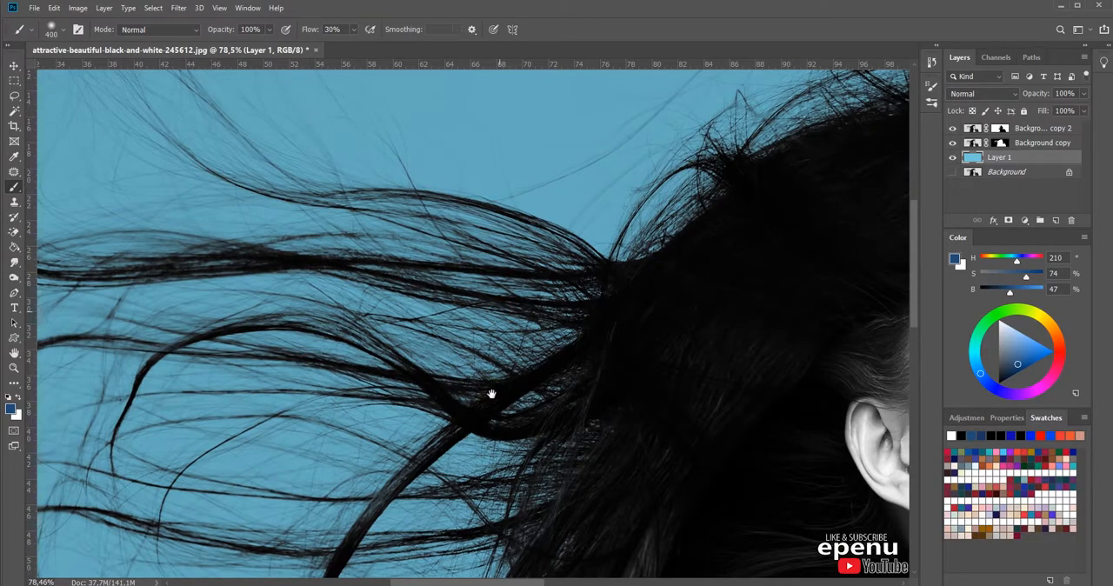
drag(756, 392, 298, 318)
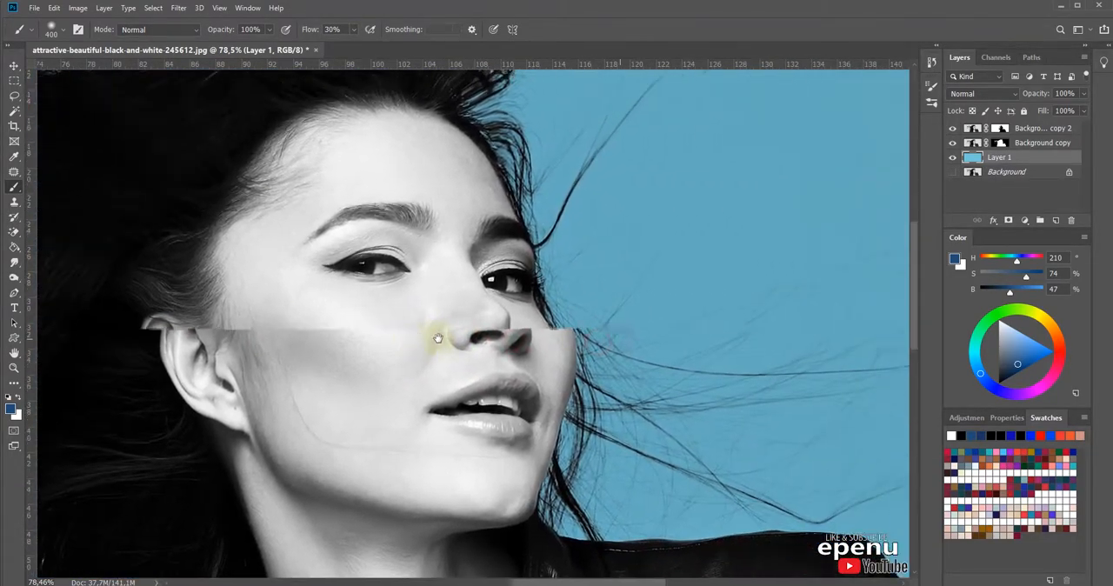
drag(438, 339, 380, 427)
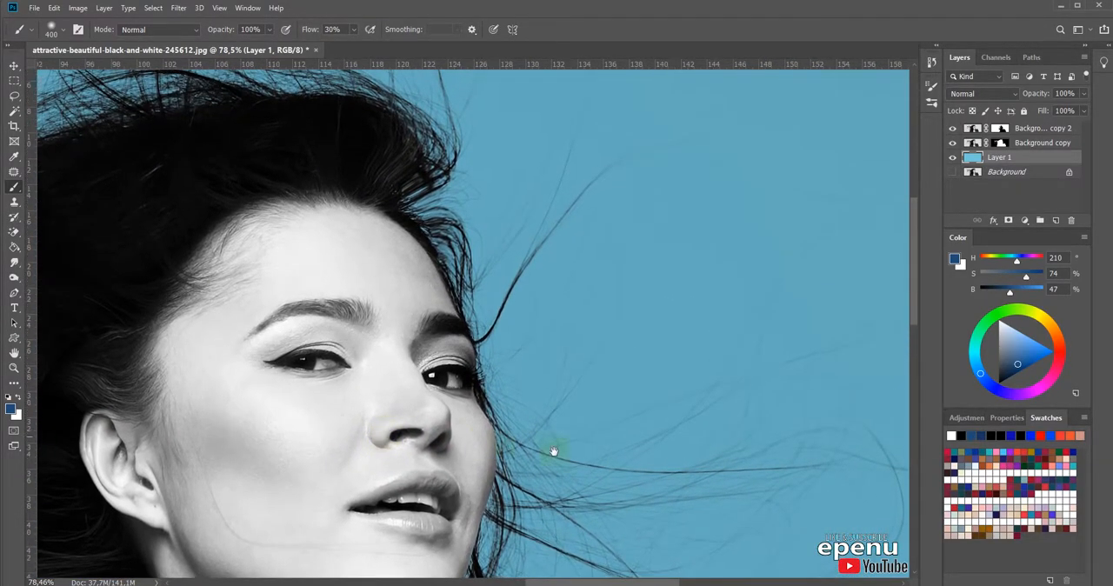
drag(734, 470, 671, 286)
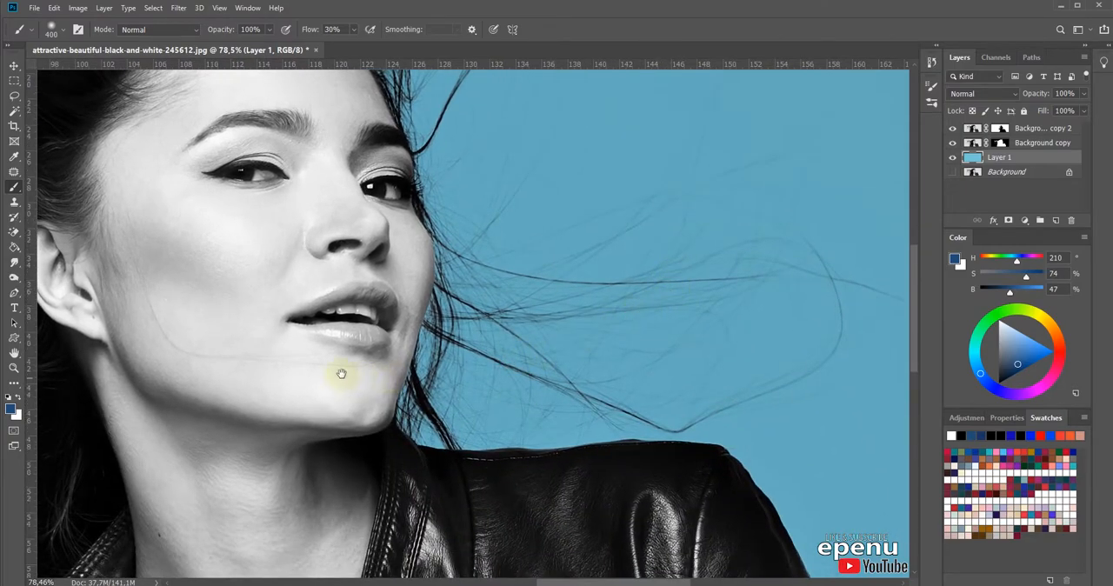
drag(194, 382, 810, 323)
drag(391, 442, 656, 325)
drag(659, 400, 624, 295)
drag(822, 309, 648, 377)
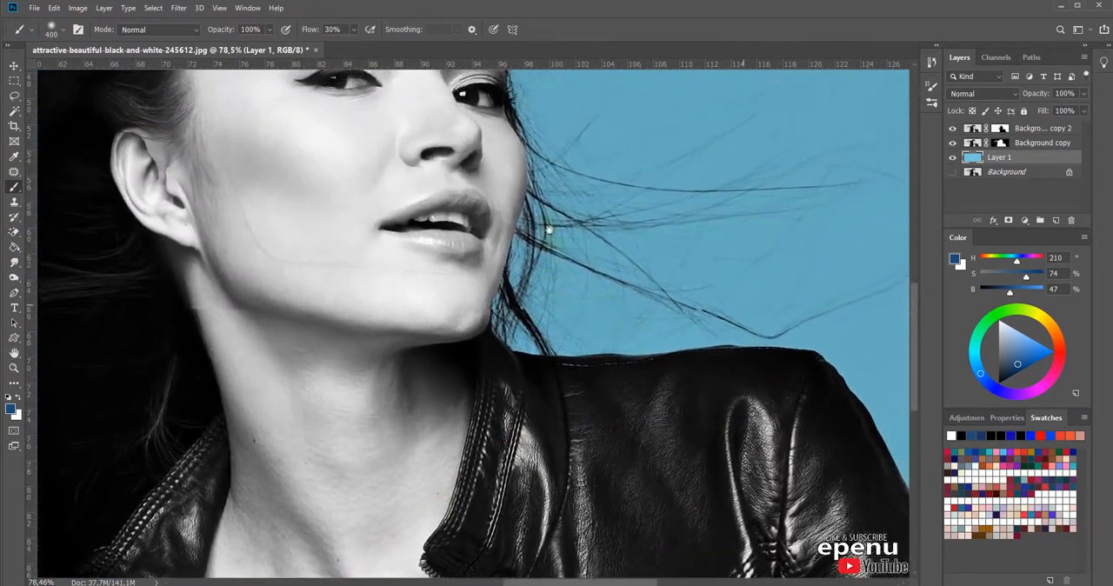
drag(547, 194, 575, 423)
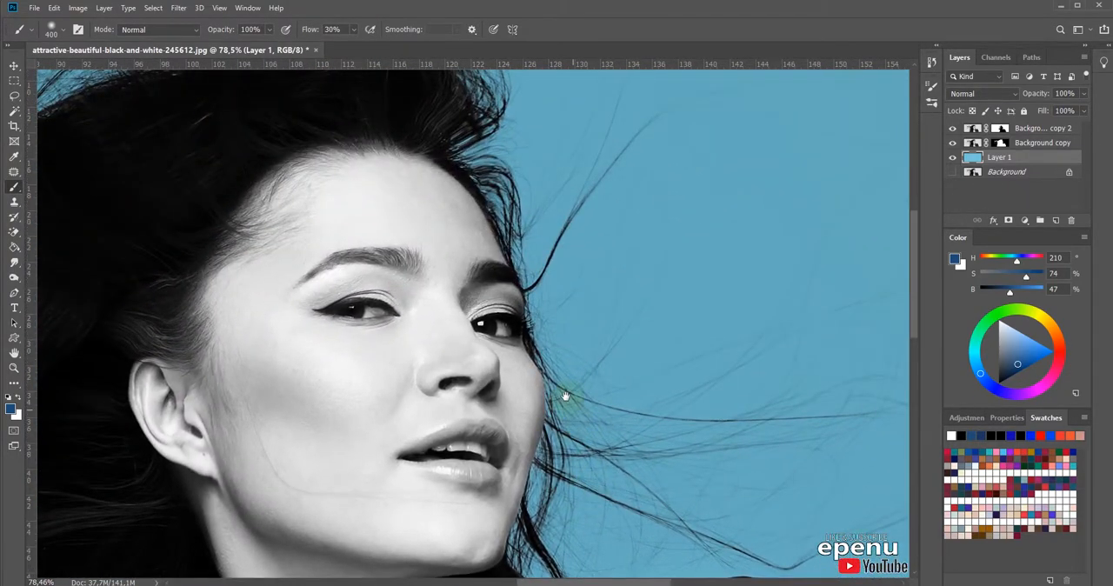
scroll(531, 372, down, 4)
scroll(510, 357, up, 2)
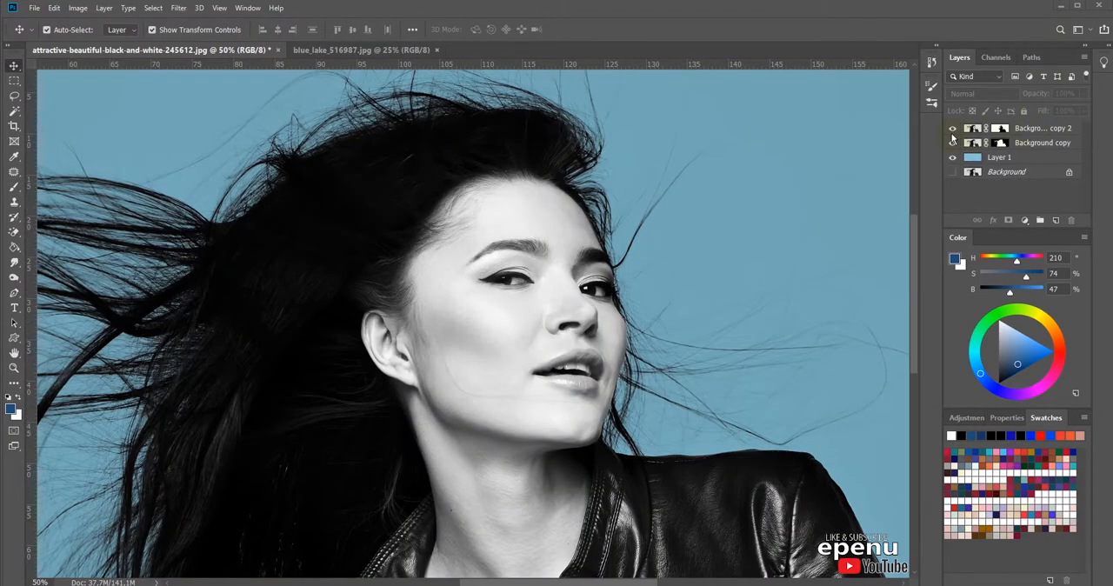
ctrl+click(565, 307)
click(550, 224)
click(626, 236)
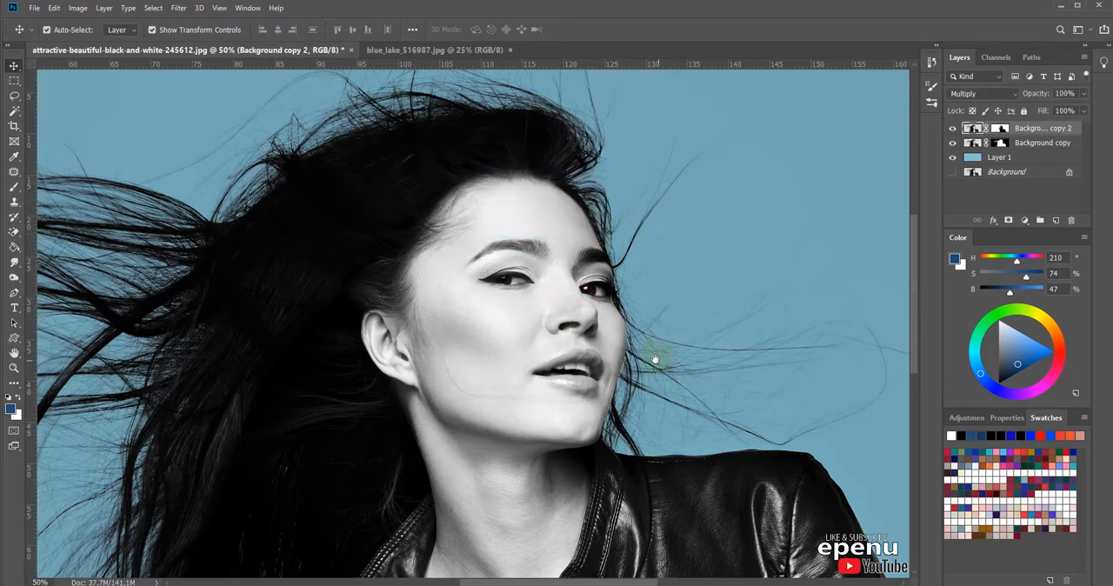
scroll(613, 346, down, 3)
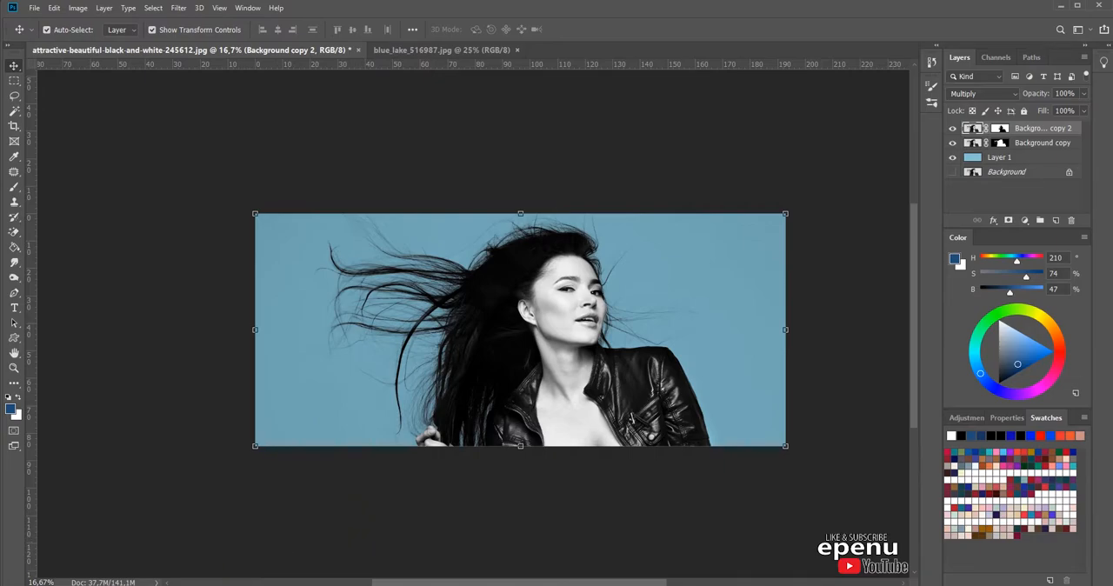
Step: Switch to File Explorer and open the snowy landscape image 10 from the premier pro video folder in Photoshop
key(alt+Tab)
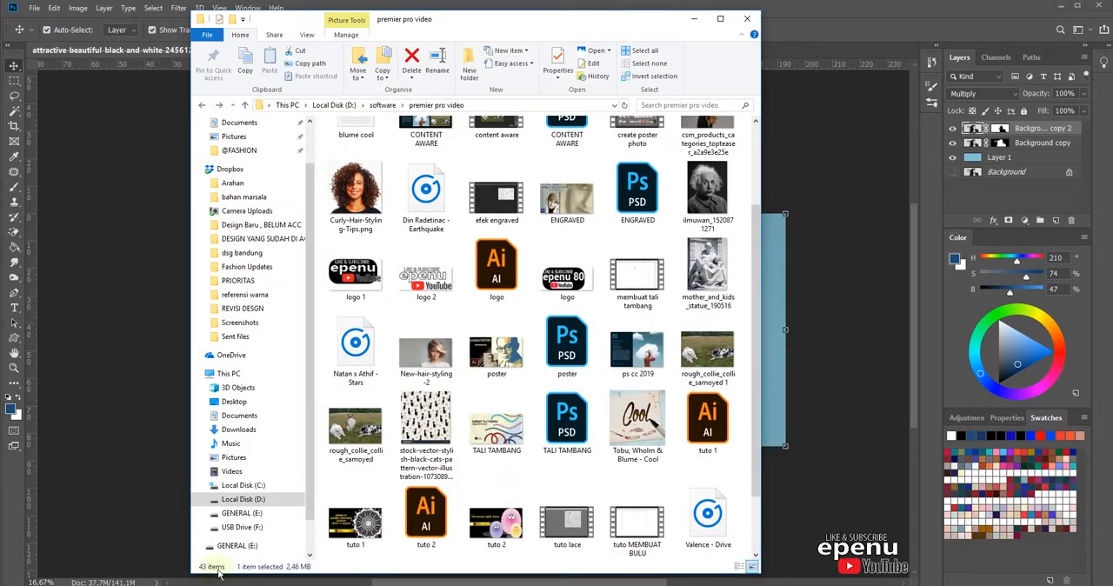
scroll(696, 342, up, 3)
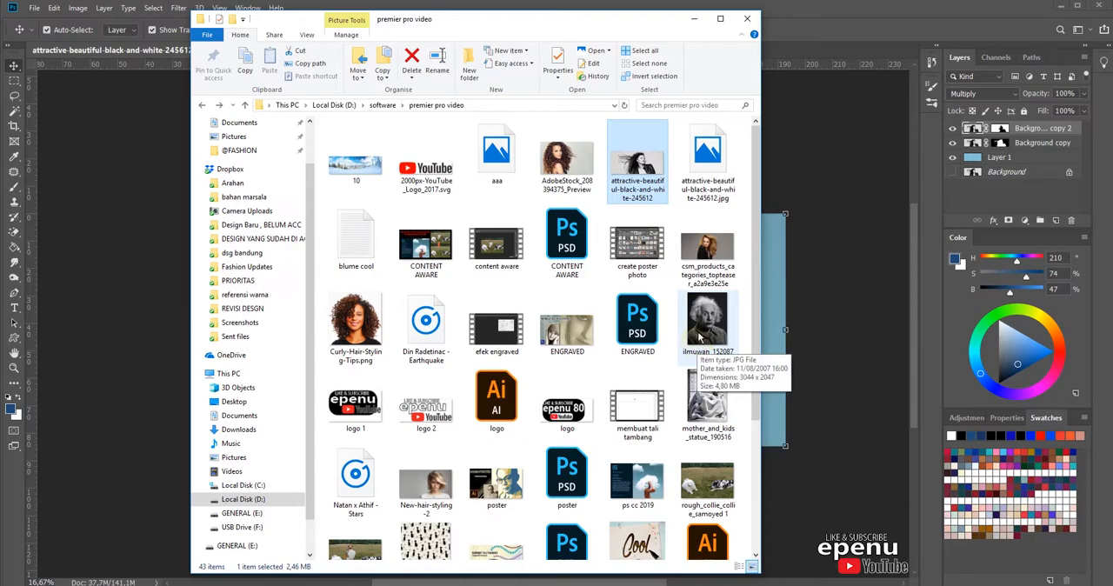
click(356, 166)
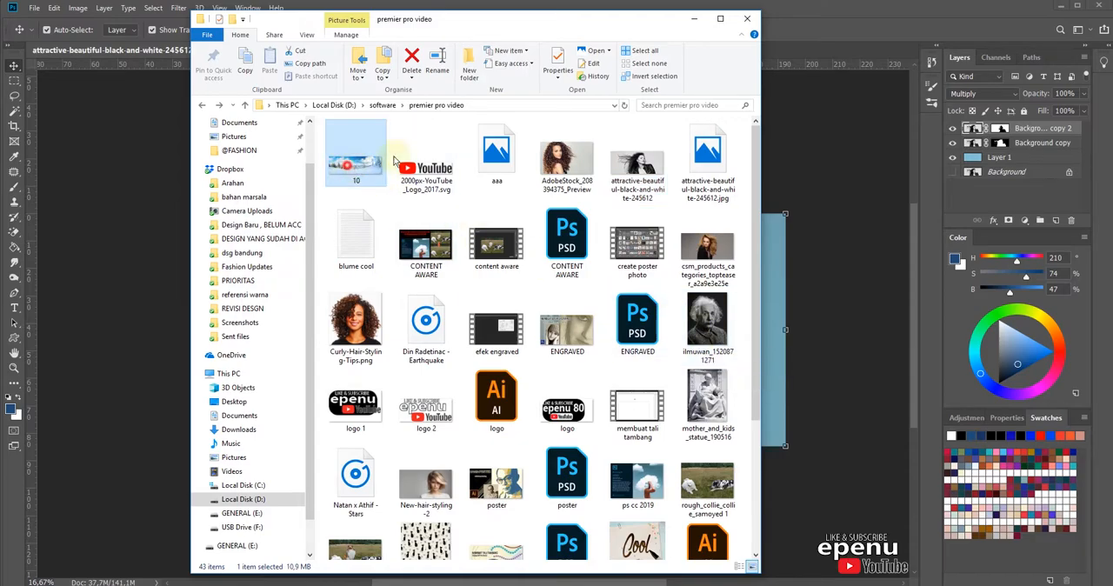
click(826, 24)
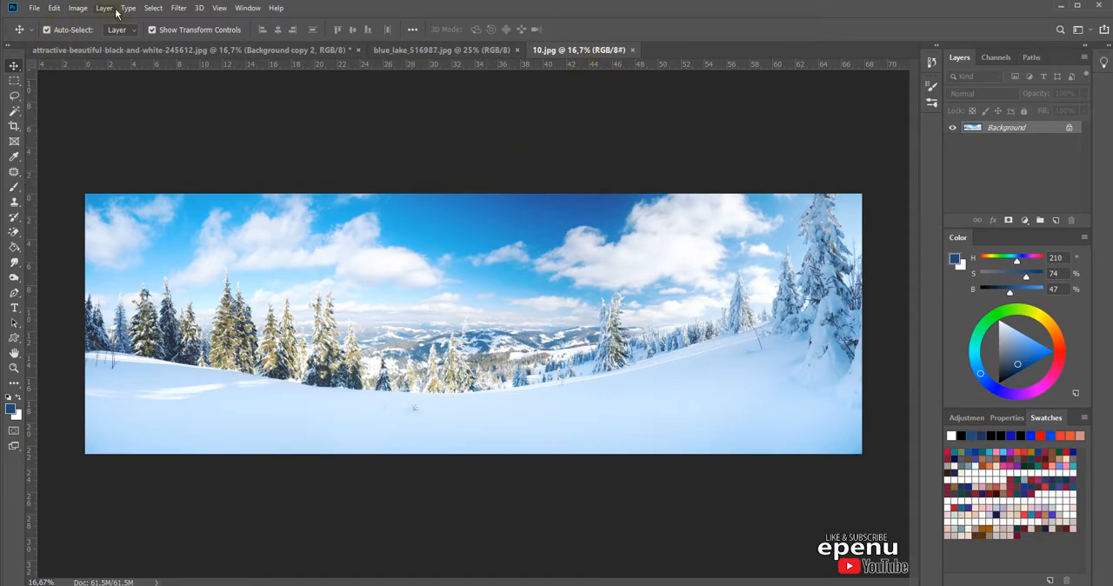
Step: Select the whole canvas of 10.jpg and copy it
click(153, 8)
click(156, 18)
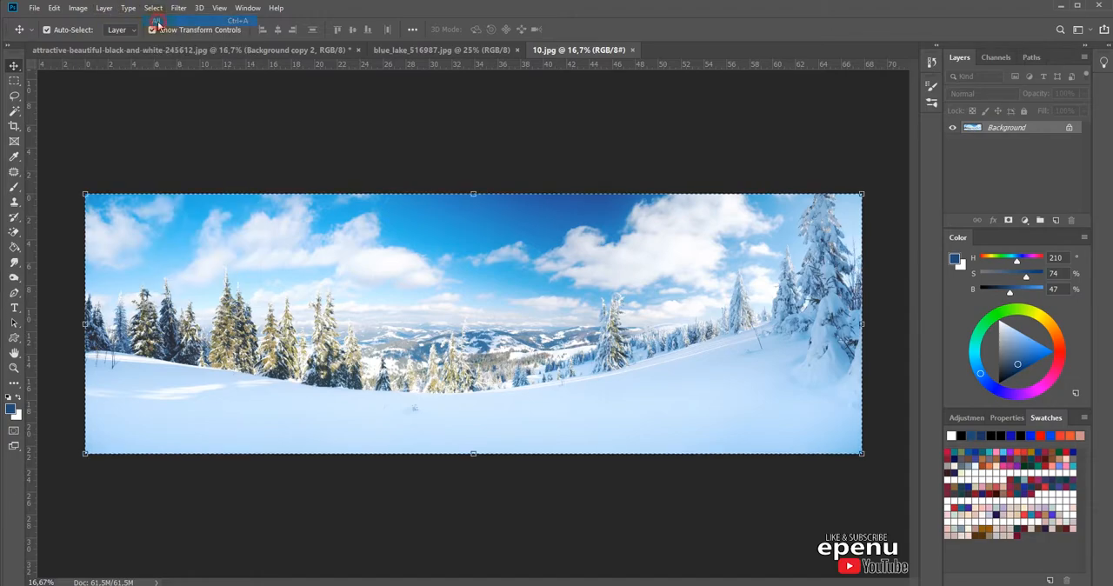
click(54, 8)
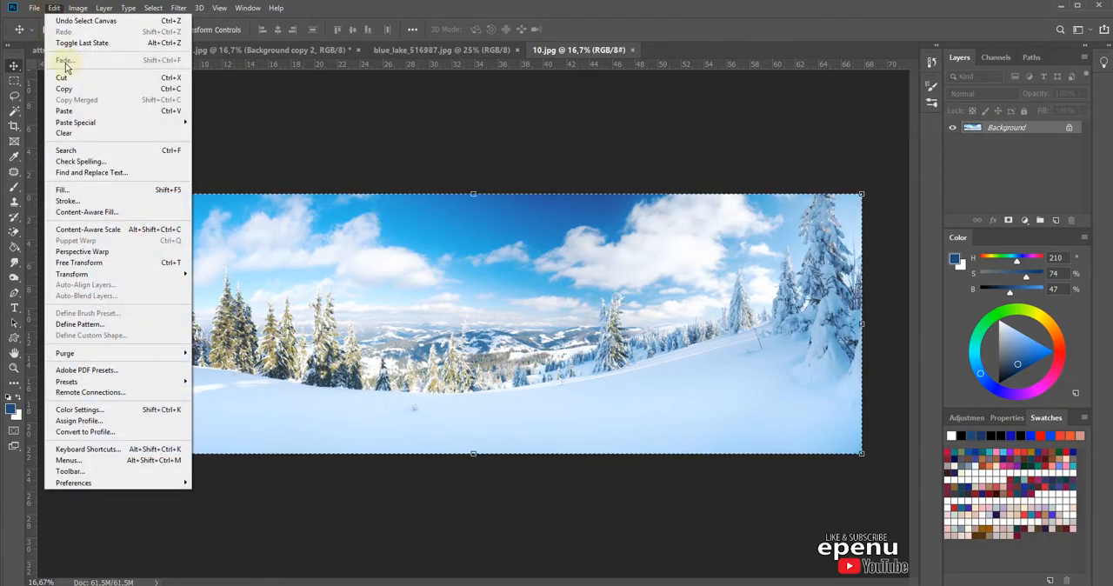
click(65, 89)
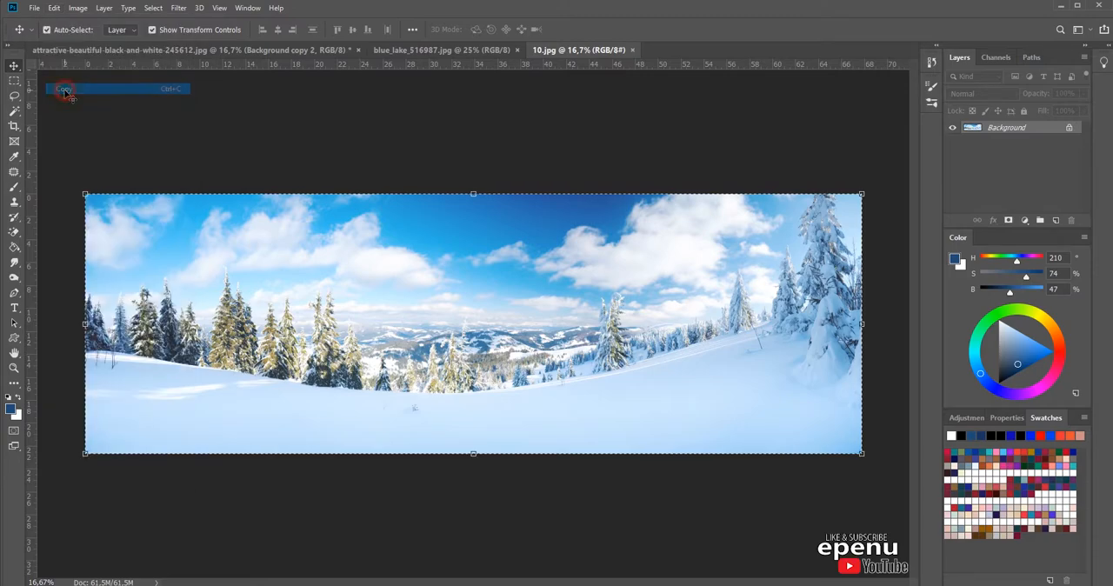
Step: Paste the snowy landscape into the portrait document and move it directly beneath the Background copy layer
click(150, 54)
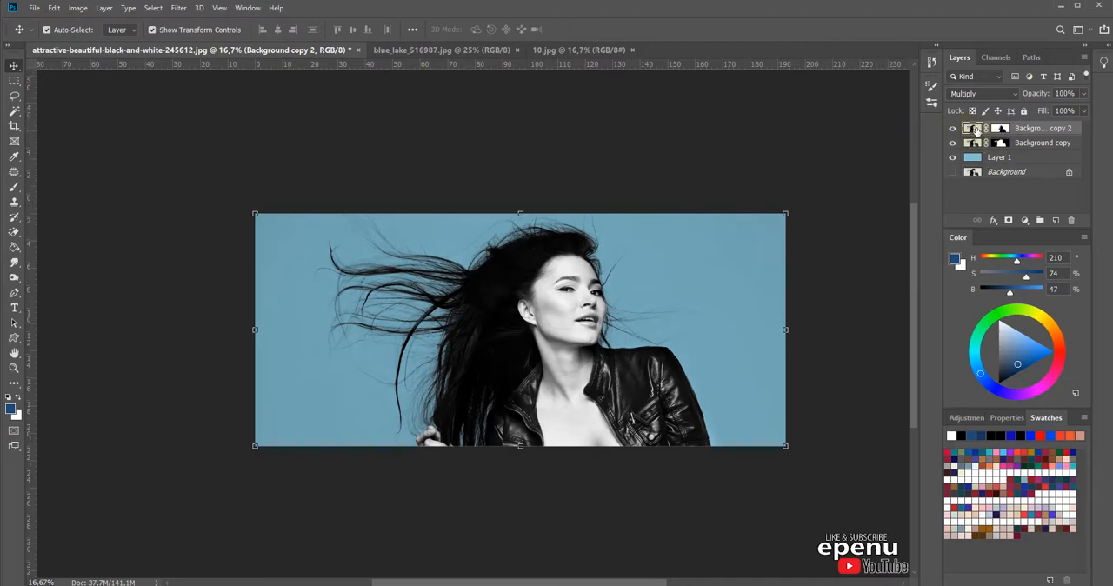
click(56, 8)
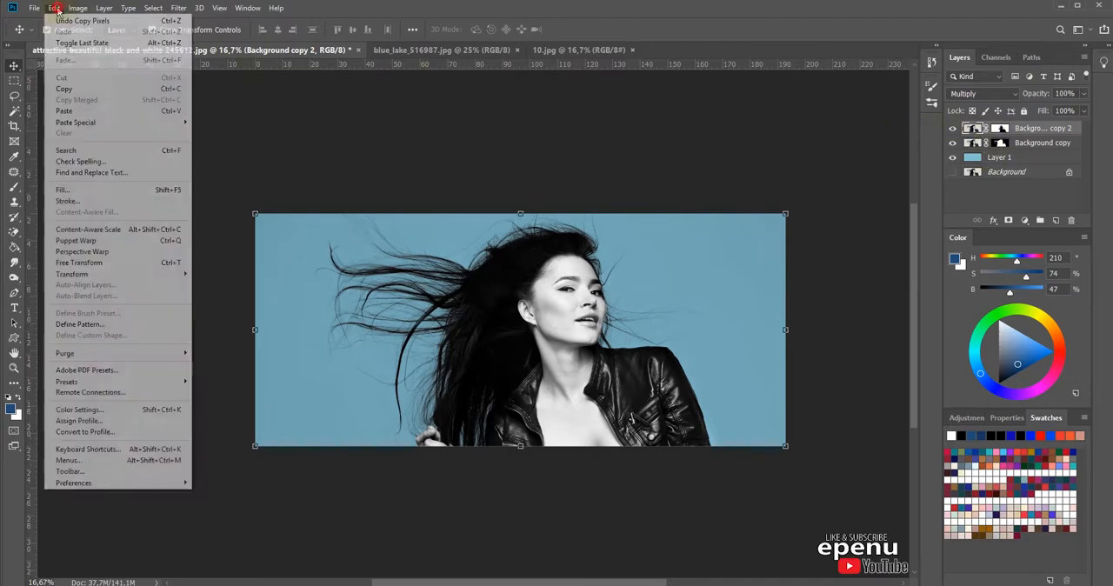
click(78, 111)
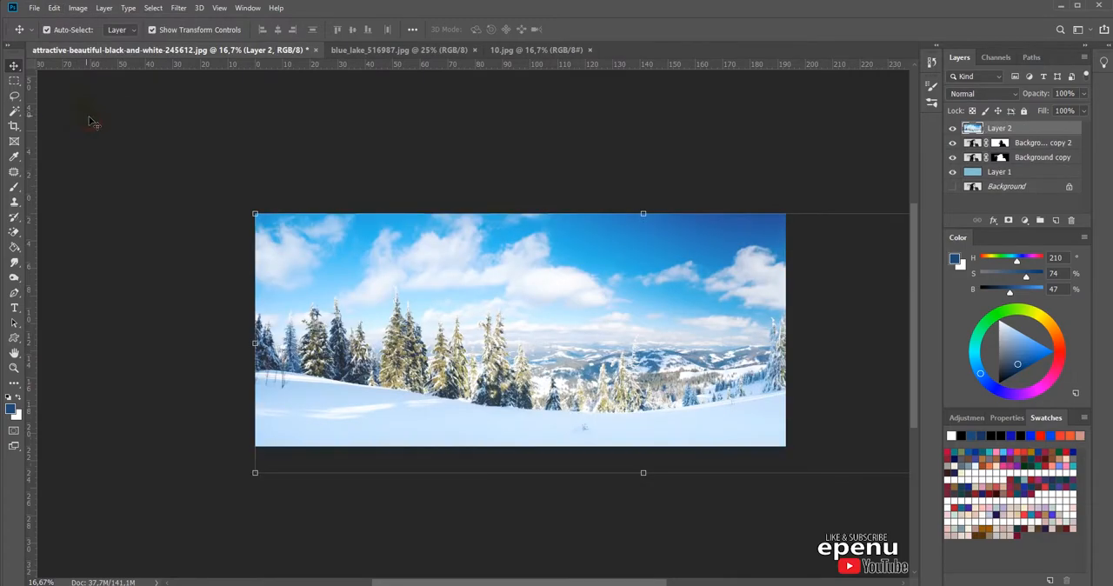
drag(973, 128, 974, 166)
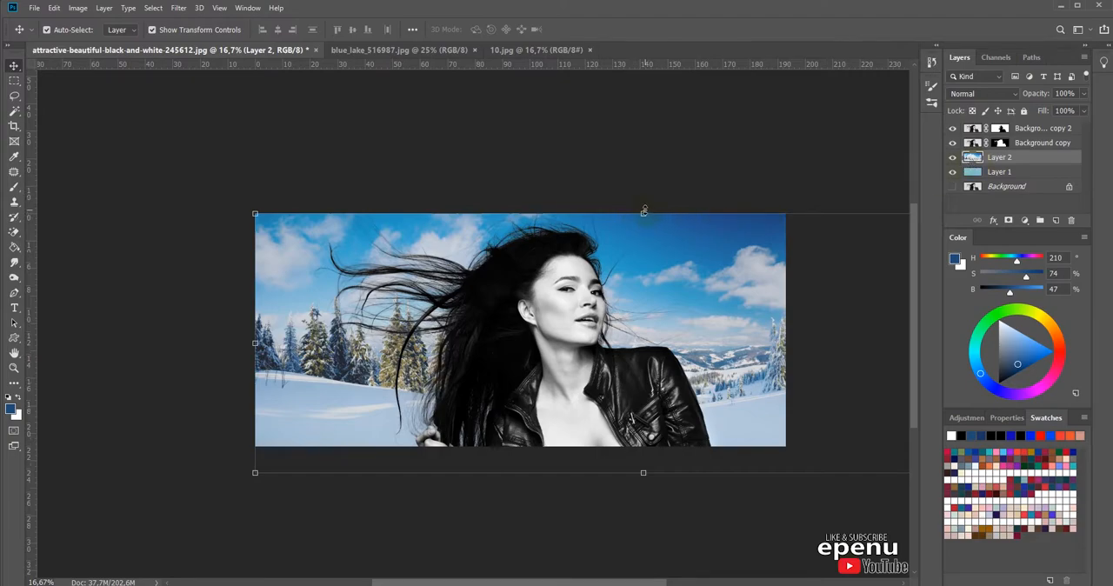
Step: Shift the snowy landscape behind the woman so its large snowy trees stand beside her shoulder, and commit the transform
drag(725, 297, 486, 282)
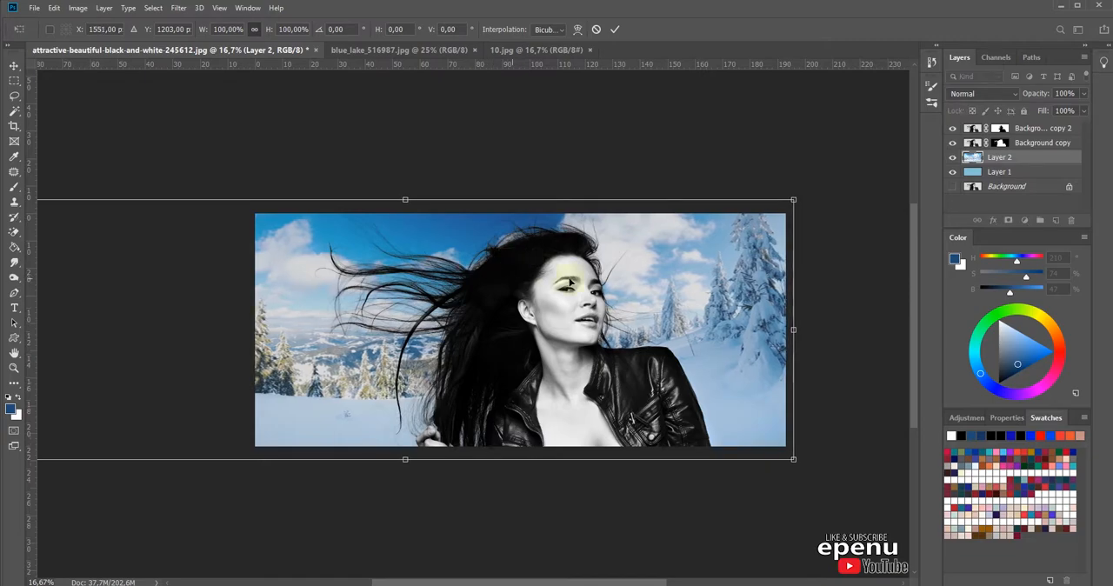
mouse_move(675, 297)
mouse_down()
mouse_move(674, 278)
mouse_move(680, 305)
mouse_up()
key(Return)
click(667, 144)
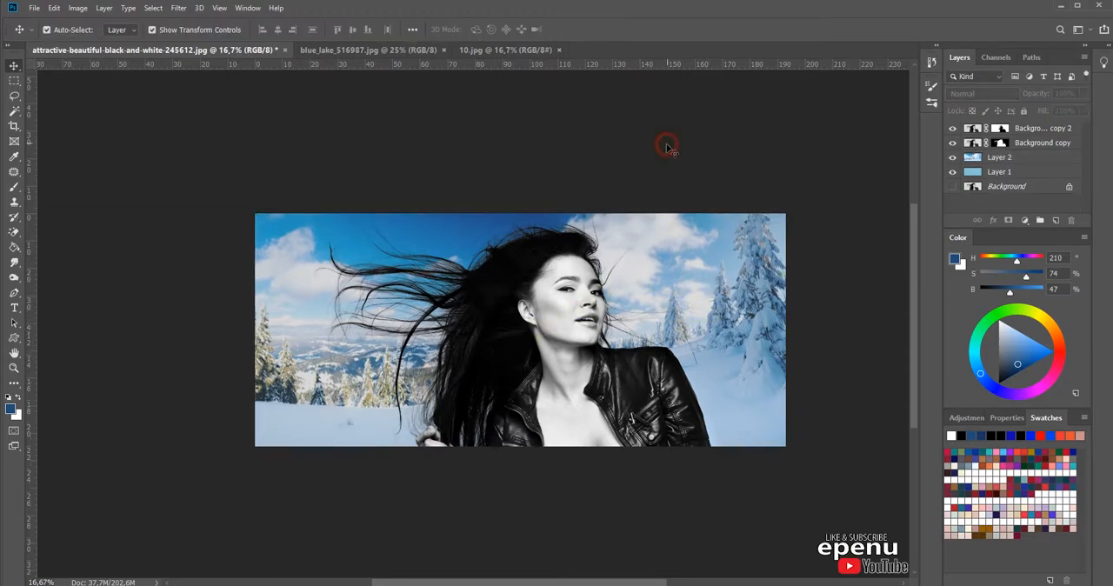
Step: Examine how the flying hair, face and jacket edges blend with the snowy landscape
ctrl+click(431, 305)
ctrl+click(431, 306)
drag(350, 310, 545, 320)
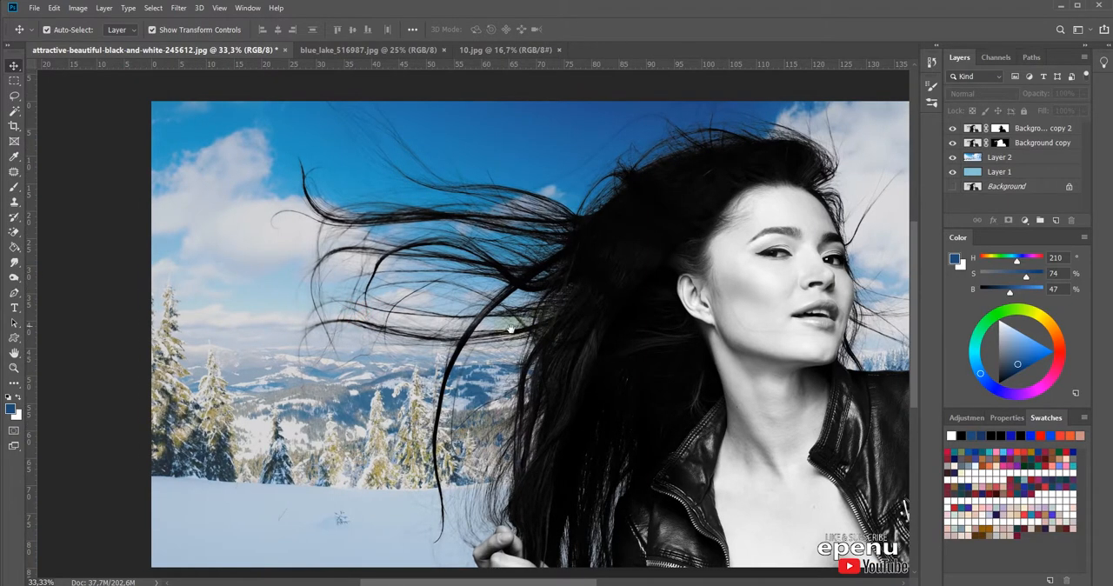
ctrl+click(492, 324)
drag(540, 259, 335, 311)
drag(638, 336, 520, 367)
ctrl+alt+click(509, 369)
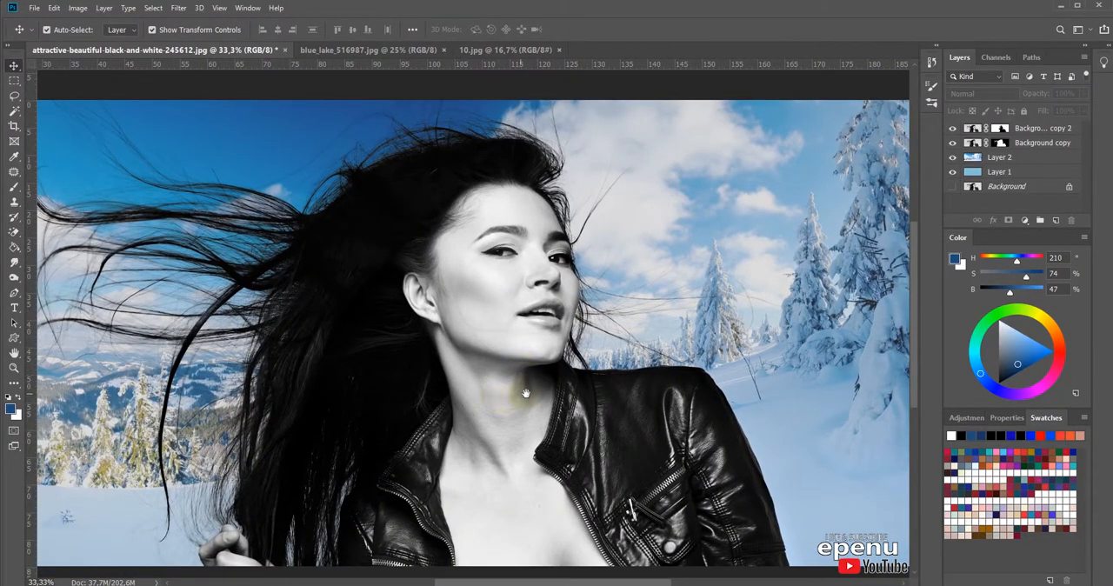
drag(504, 391, 657, 400)
alt+click(564, 414)
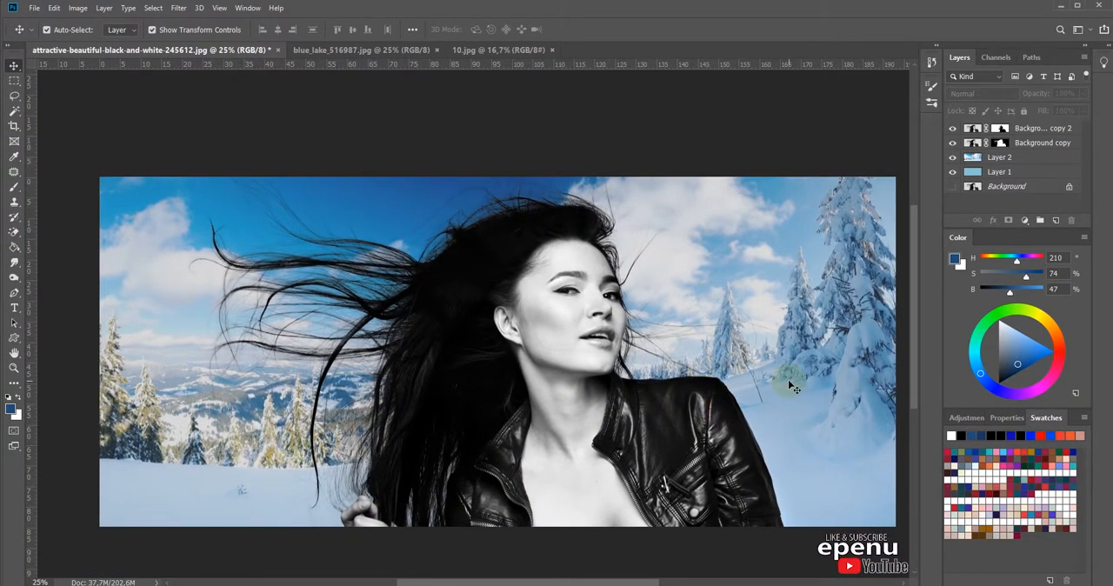
ctrl+click(541, 372)
drag(551, 355, 602, 348)
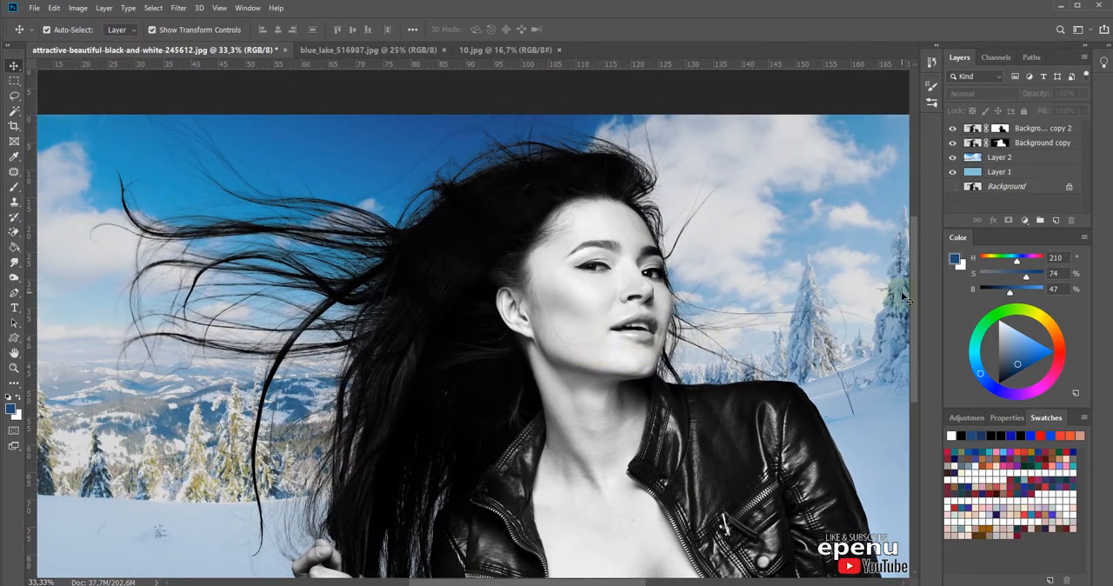
drag(839, 315, 809, 316)
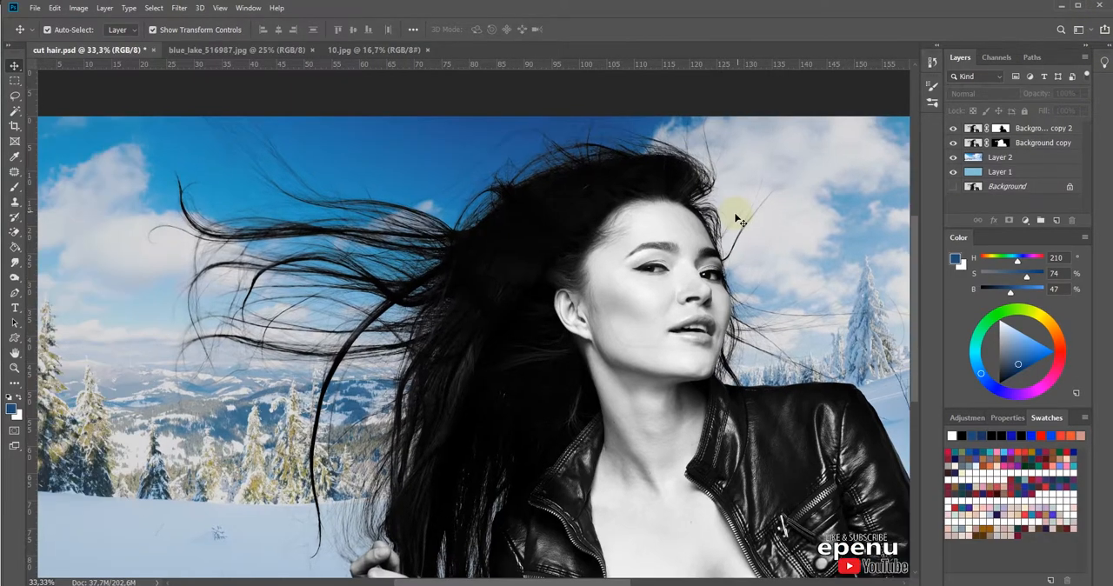
Step: View the whole composite, temporarily disable the Background copy layer's mask for comparison, and re-enable it
key(ctrl+minus)
key(ctrl+minus)
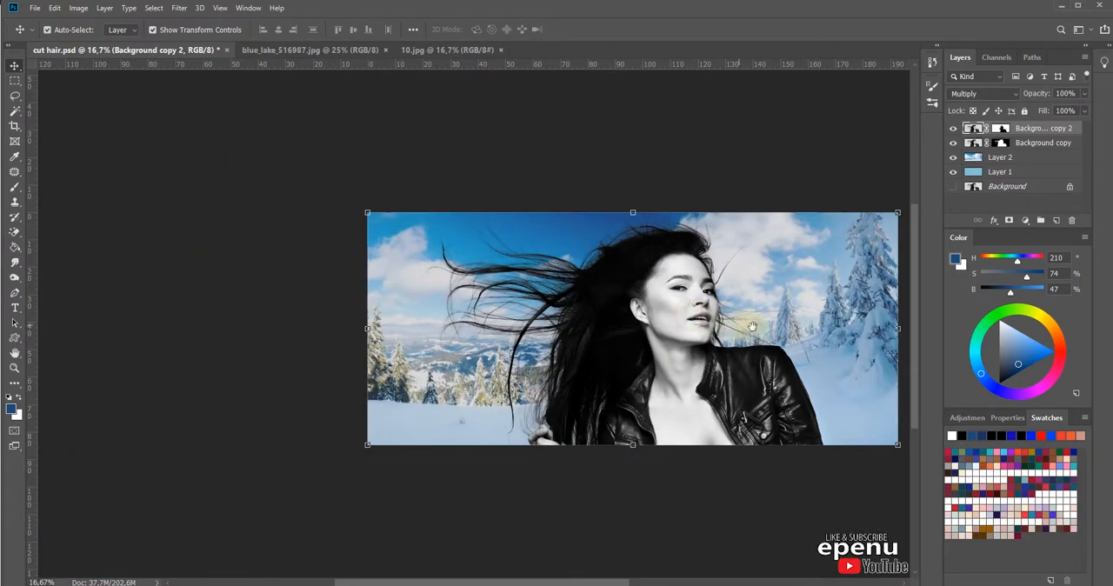
shift+click(1000, 143)
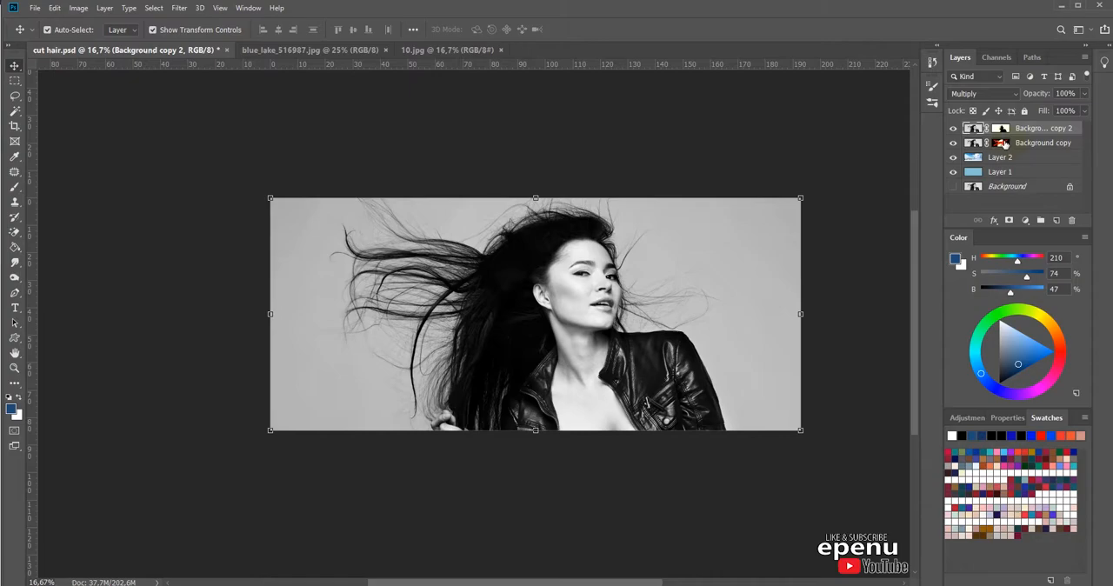
click(1002, 143)
Step: Merge the four layers from Background copy 2 down to Layer 1 into one layer, excluding the hidden Background, and deselect it
click(974, 128)
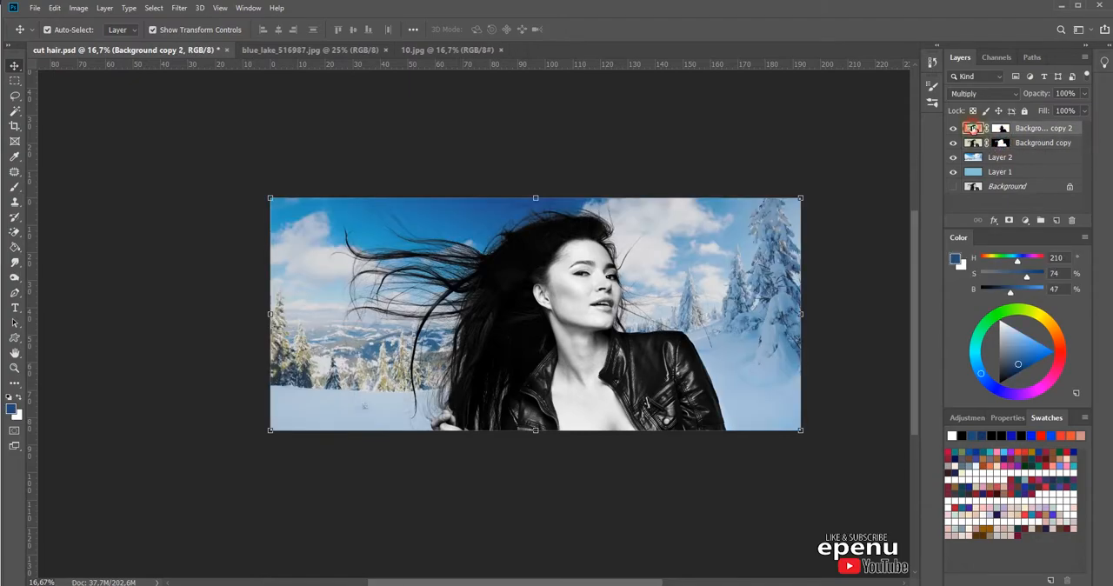
shift+click(973, 176)
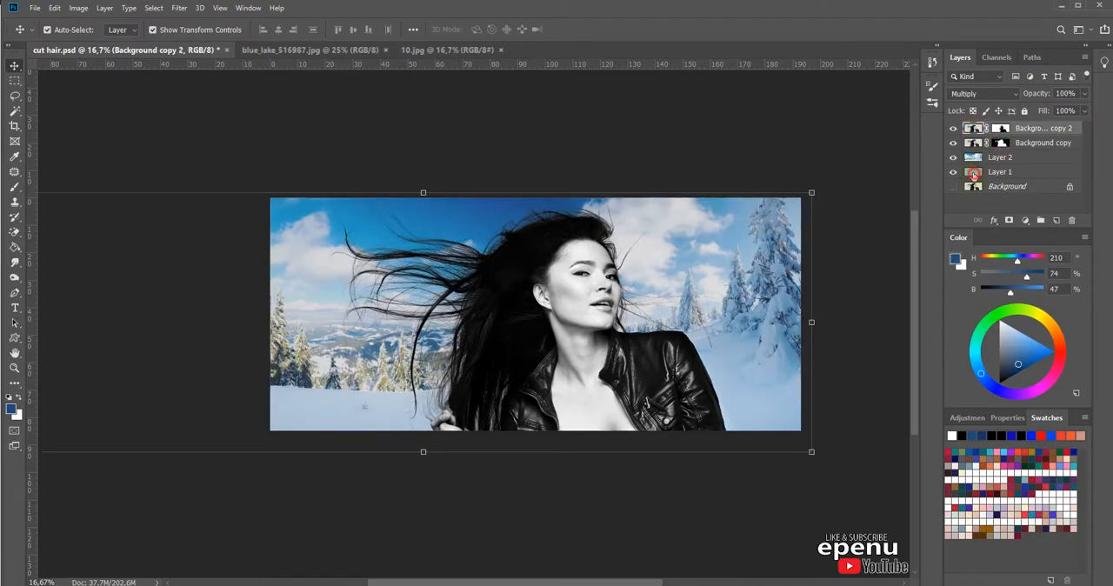
click(1085, 59)
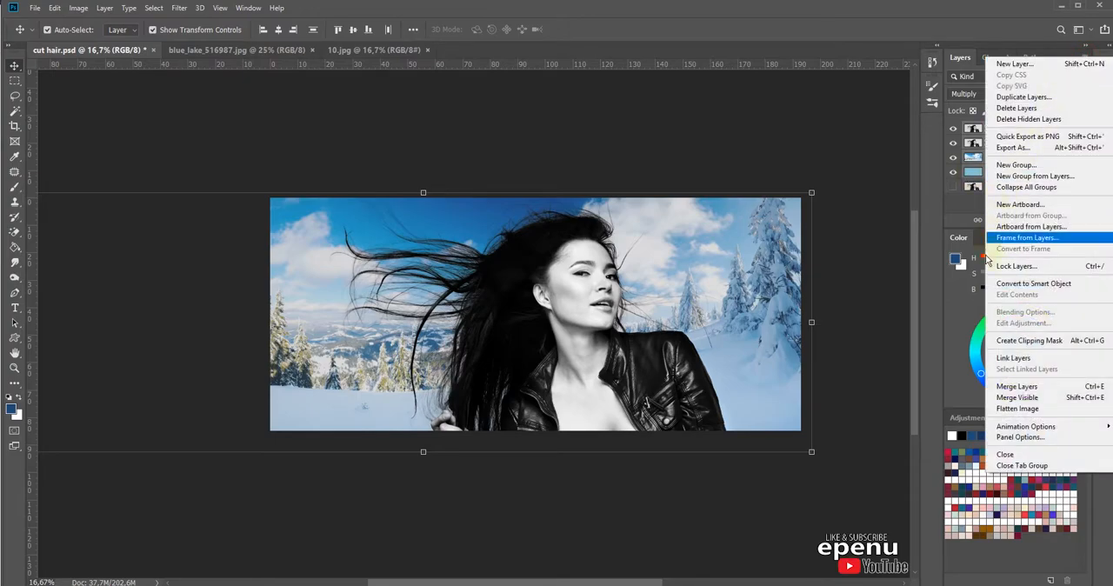
click(1015, 388)
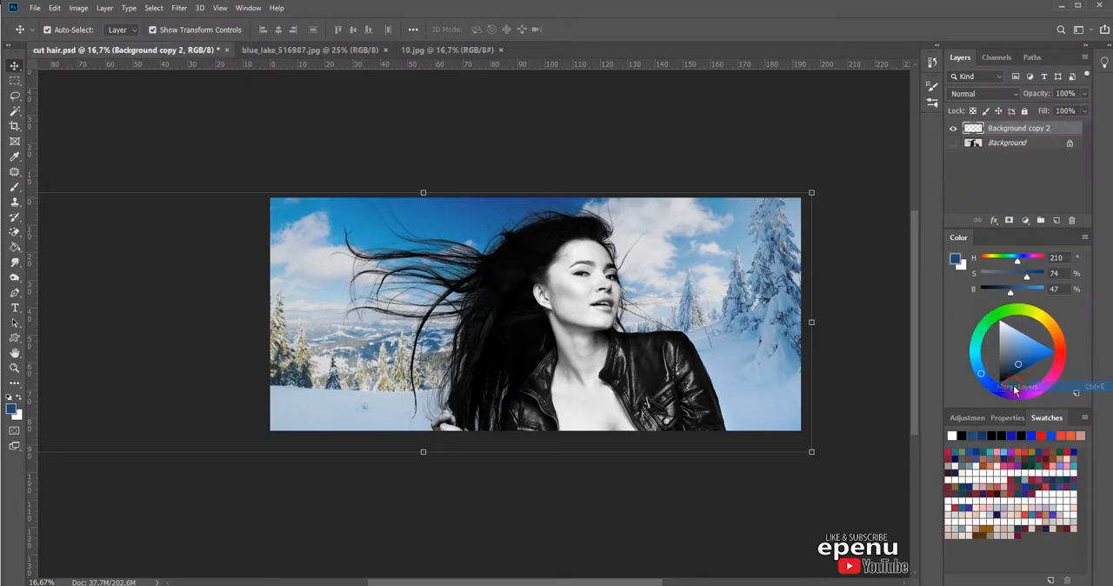
click(875, 283)
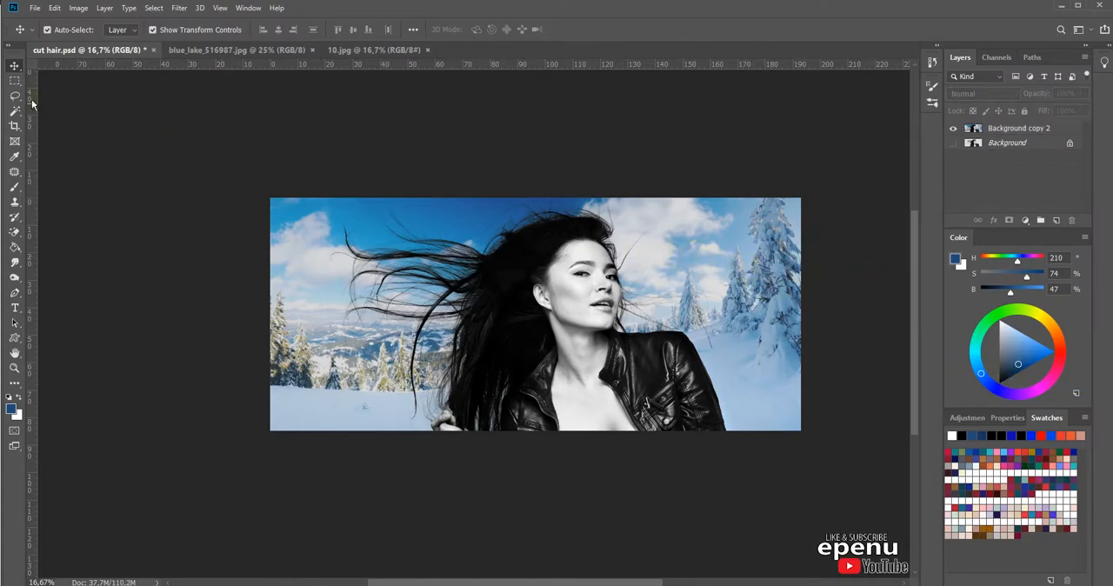
Step: Crop the image to the existing canvas bounds with Delete Cropped Pixels enabled, trimming the landscape that extends past the edges
click(15, 126)
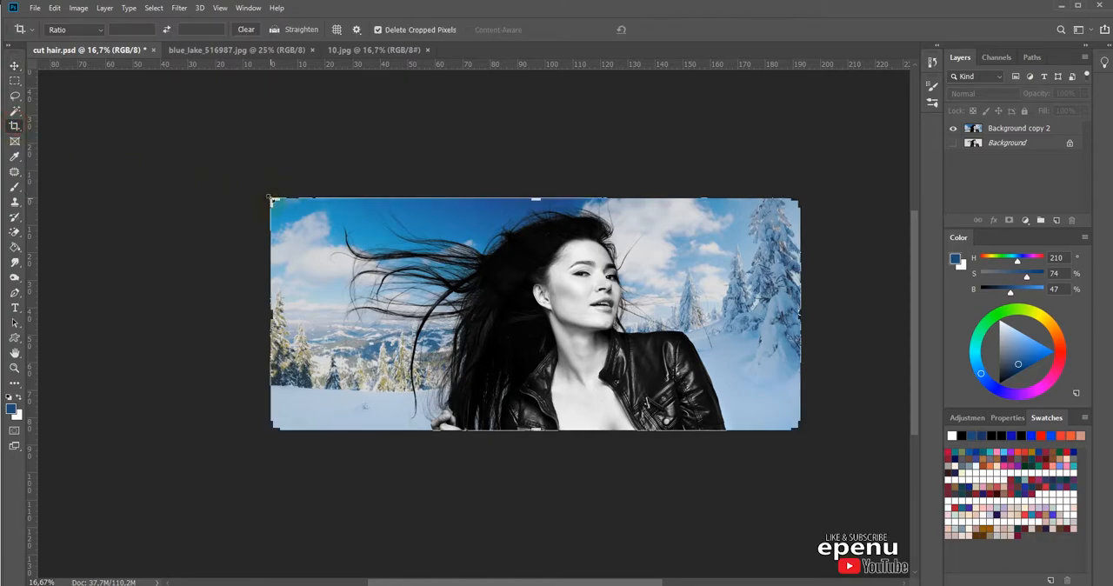
click(270, 199)
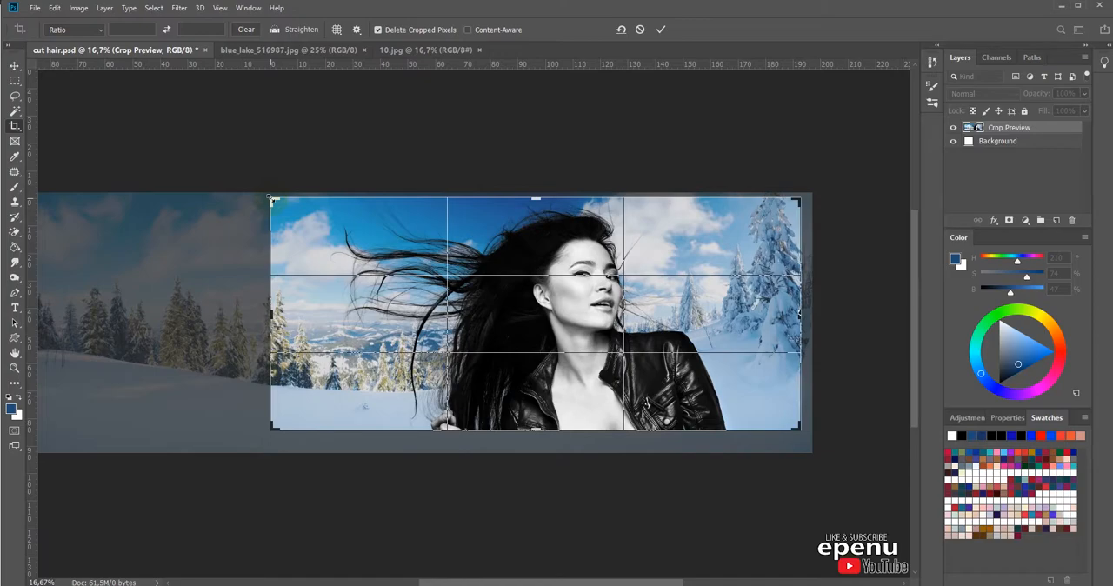
click(661, 31)
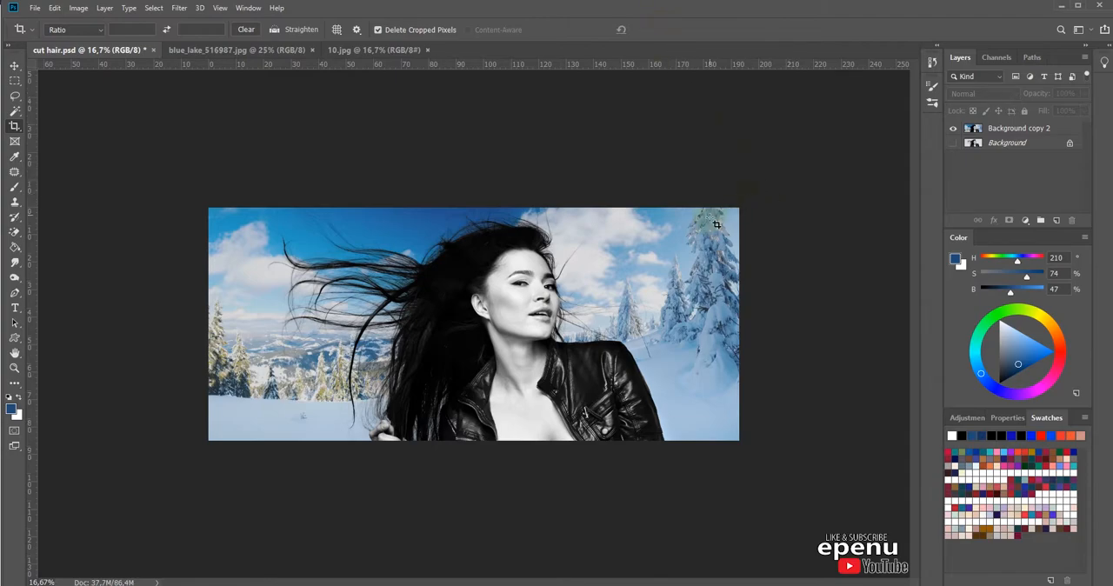
click(14, 66)
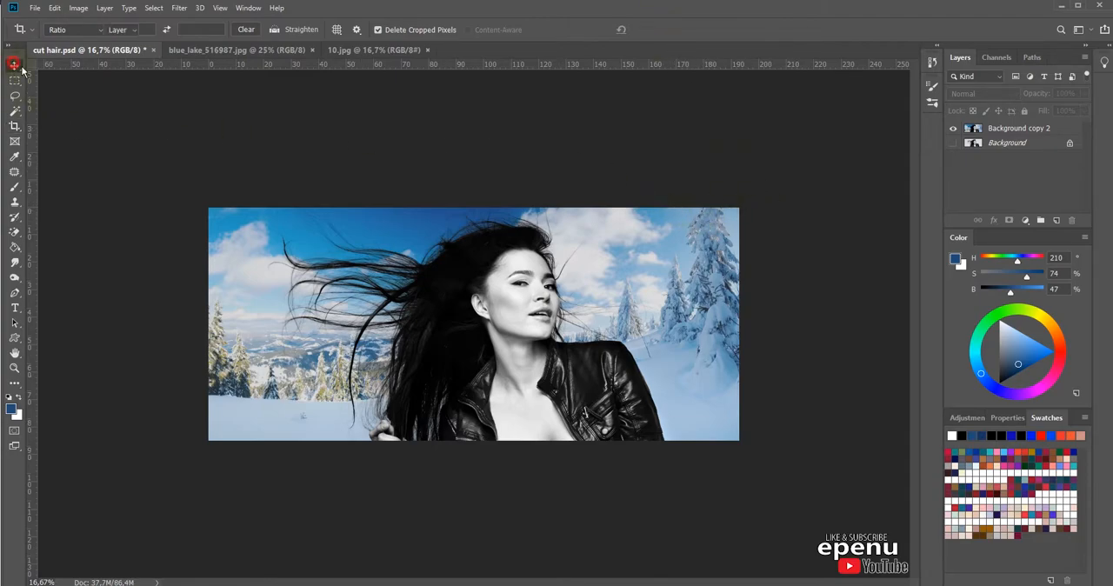
Step: Examine the flying hair, face and jacket edges of the merged composite up close
scroll(485, 313, up, 3)
drag(586, 306, 566, 438)
drag(774, 475, 689, 461)
drag(442, 495, 716, 435)
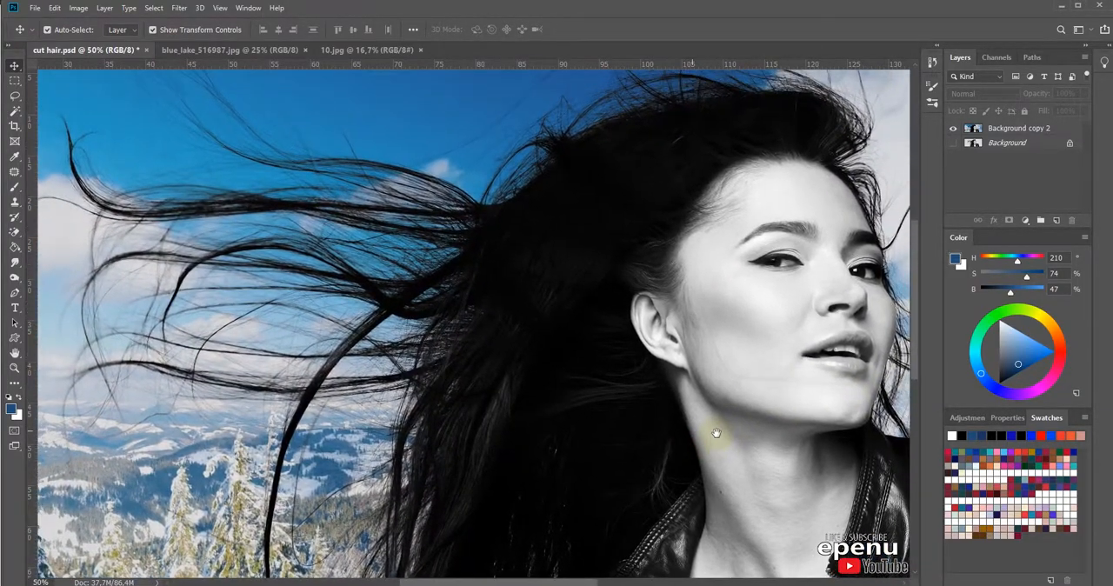
drag(803, 405, 614, 456)
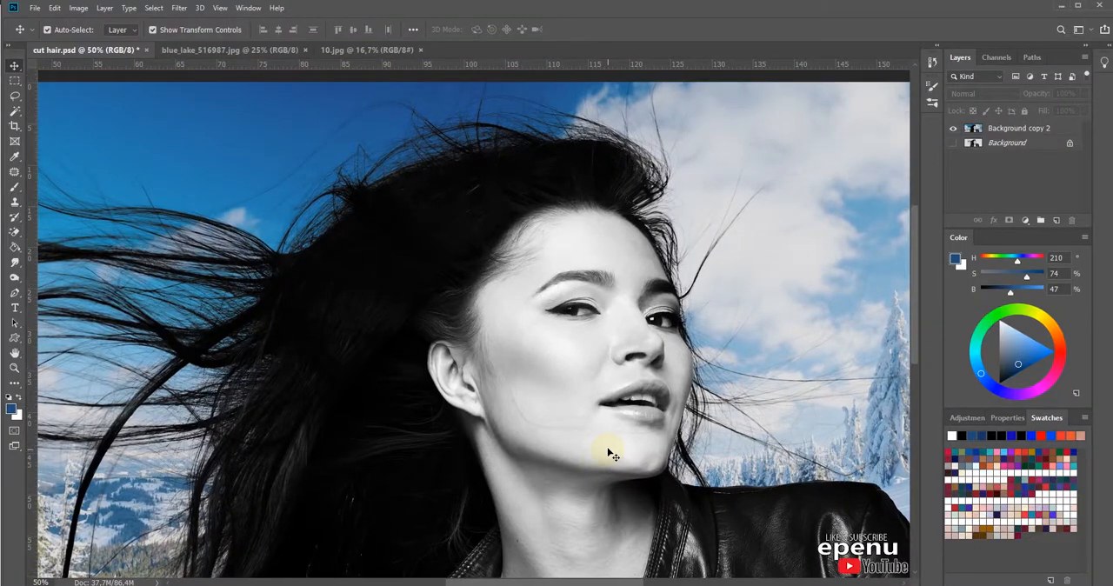